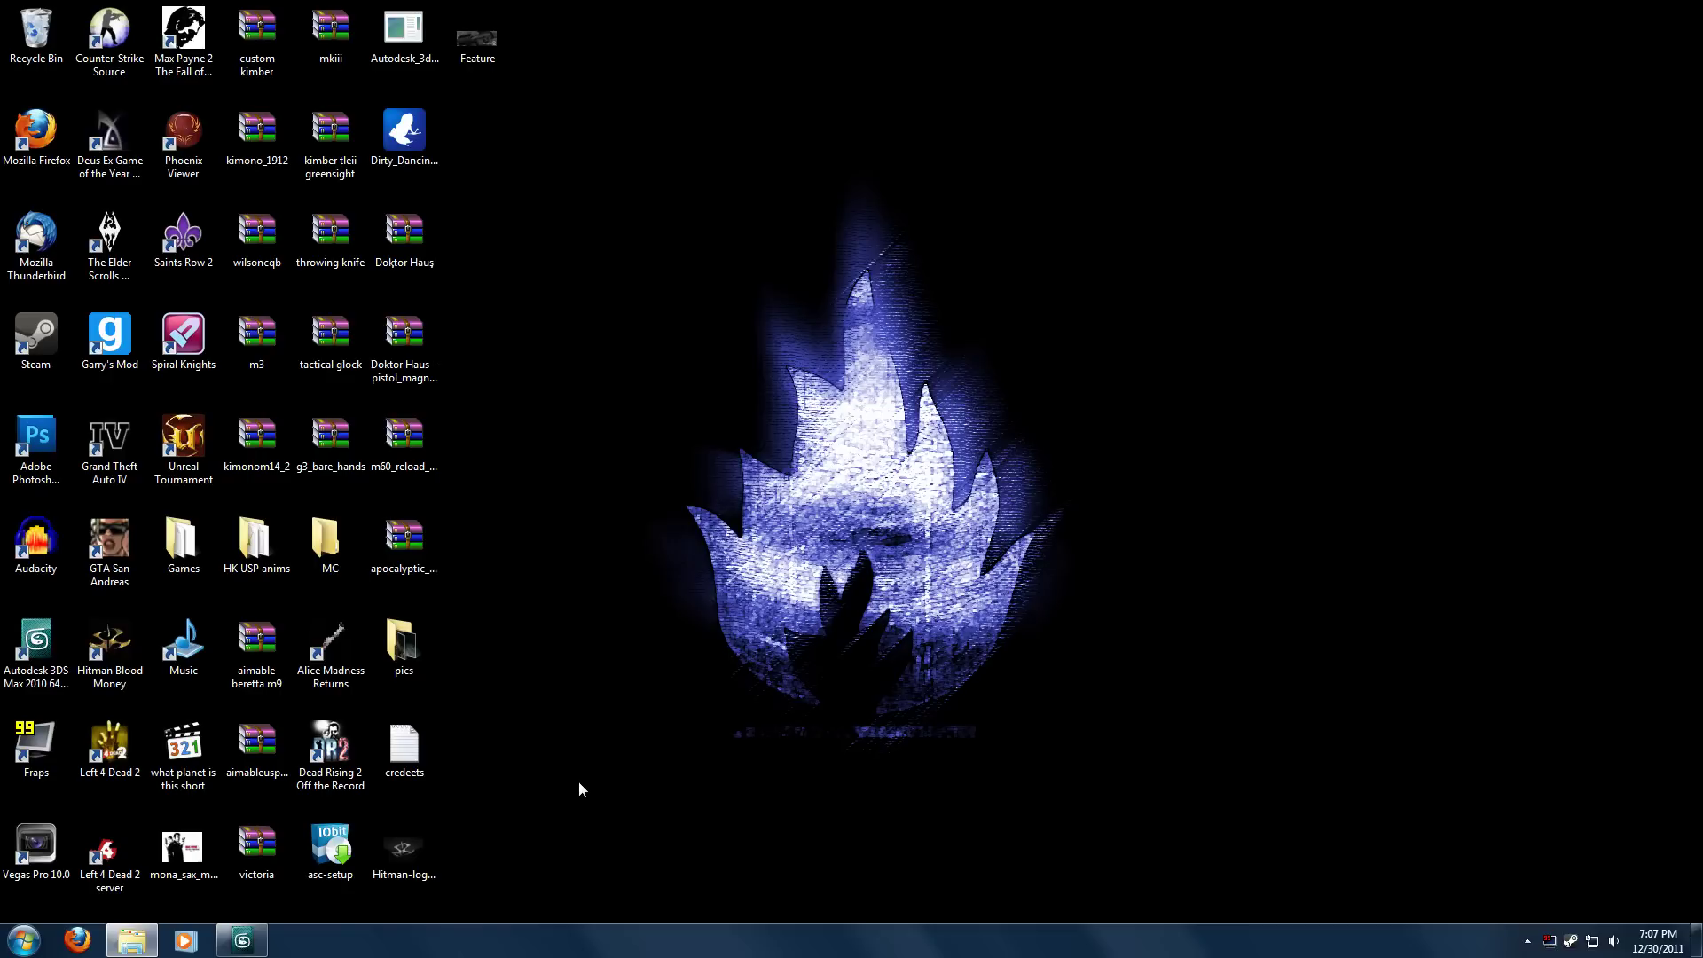
Switch to 3ds Max and bring the L4D2 SCAR-L v2.max scene up in a maximized window.
click(242, 941)
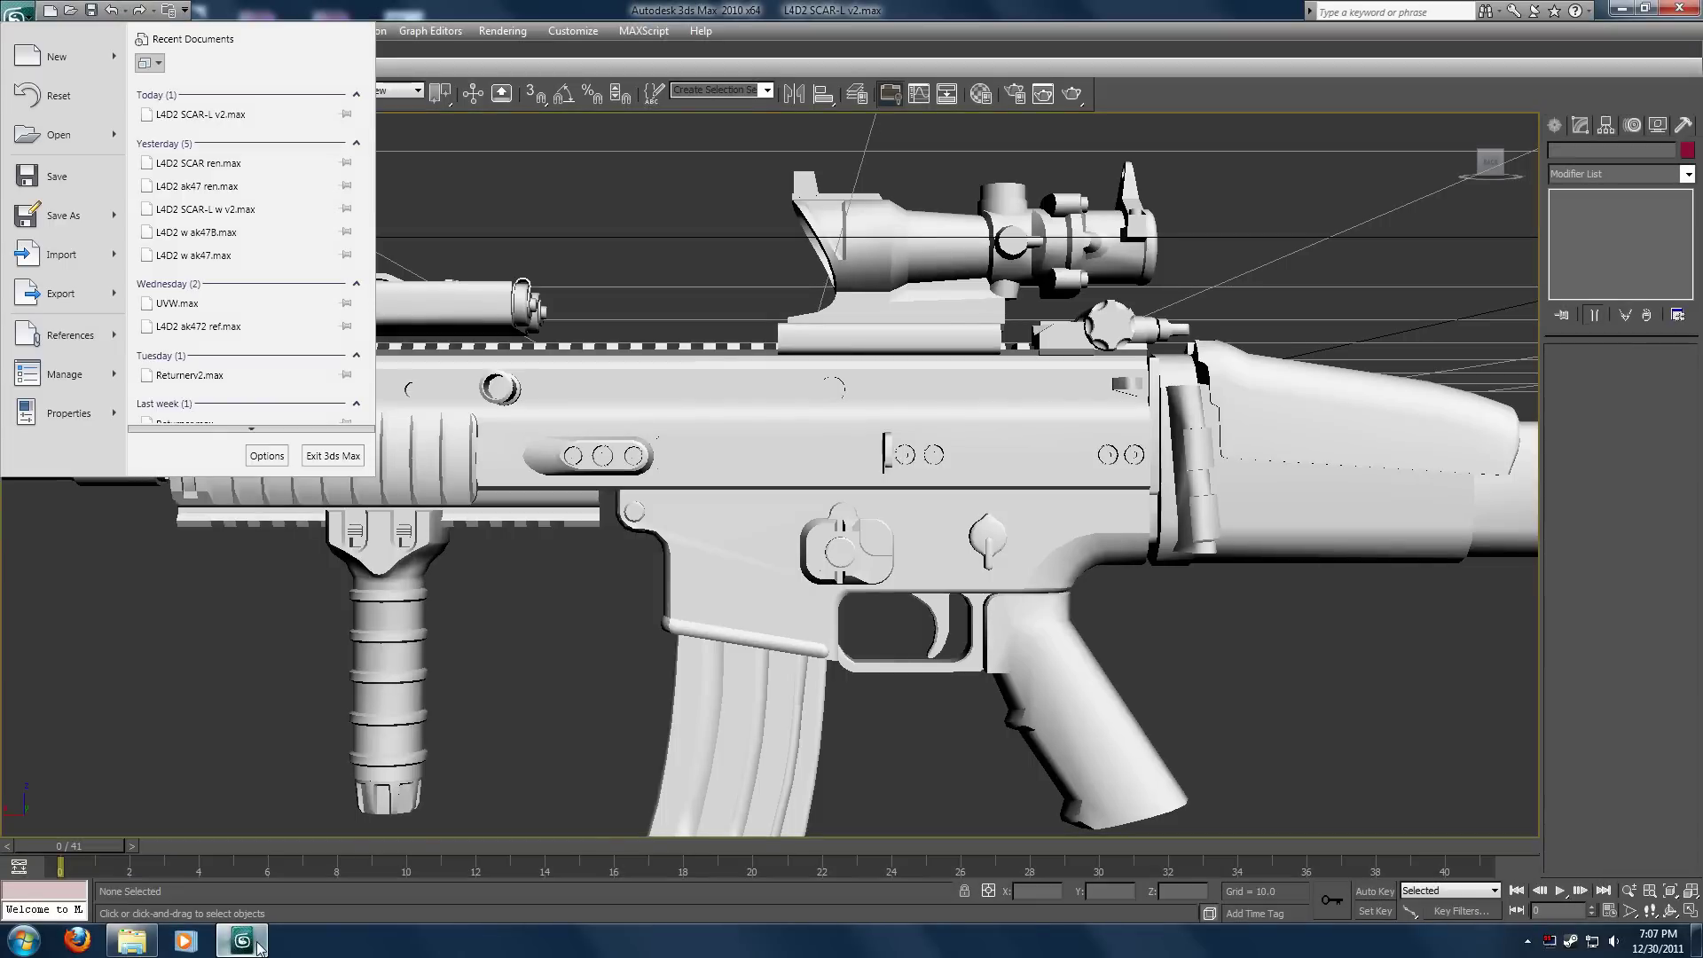
click(1643, 8)
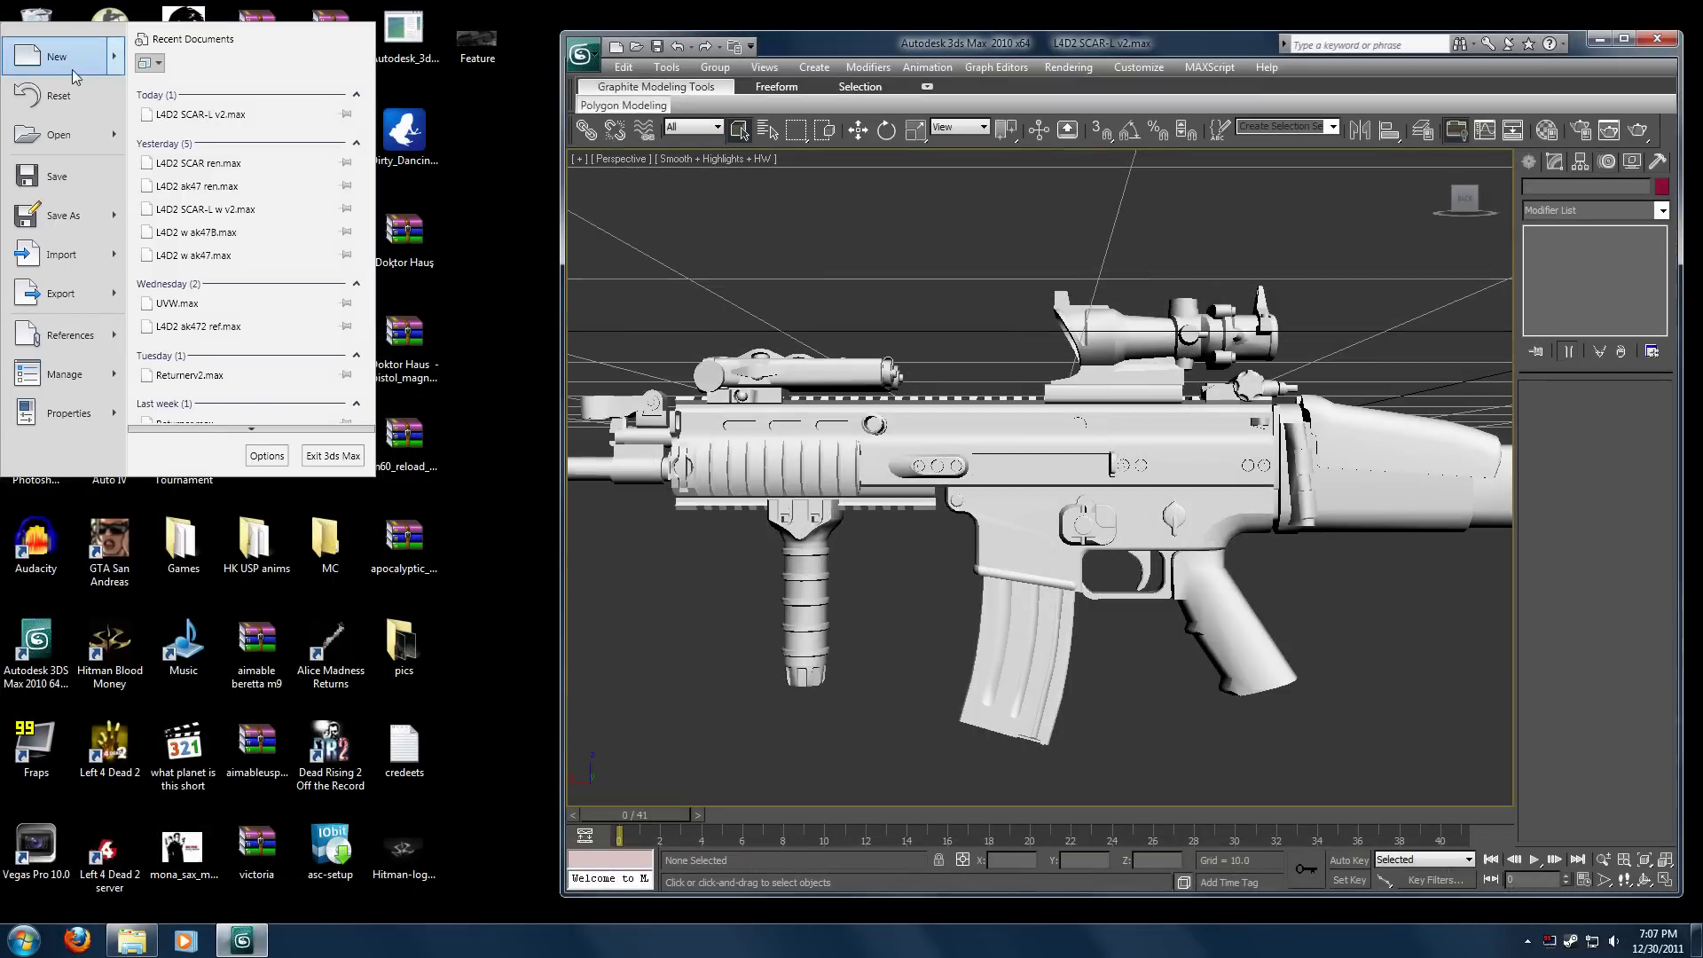
click(1625, 39)
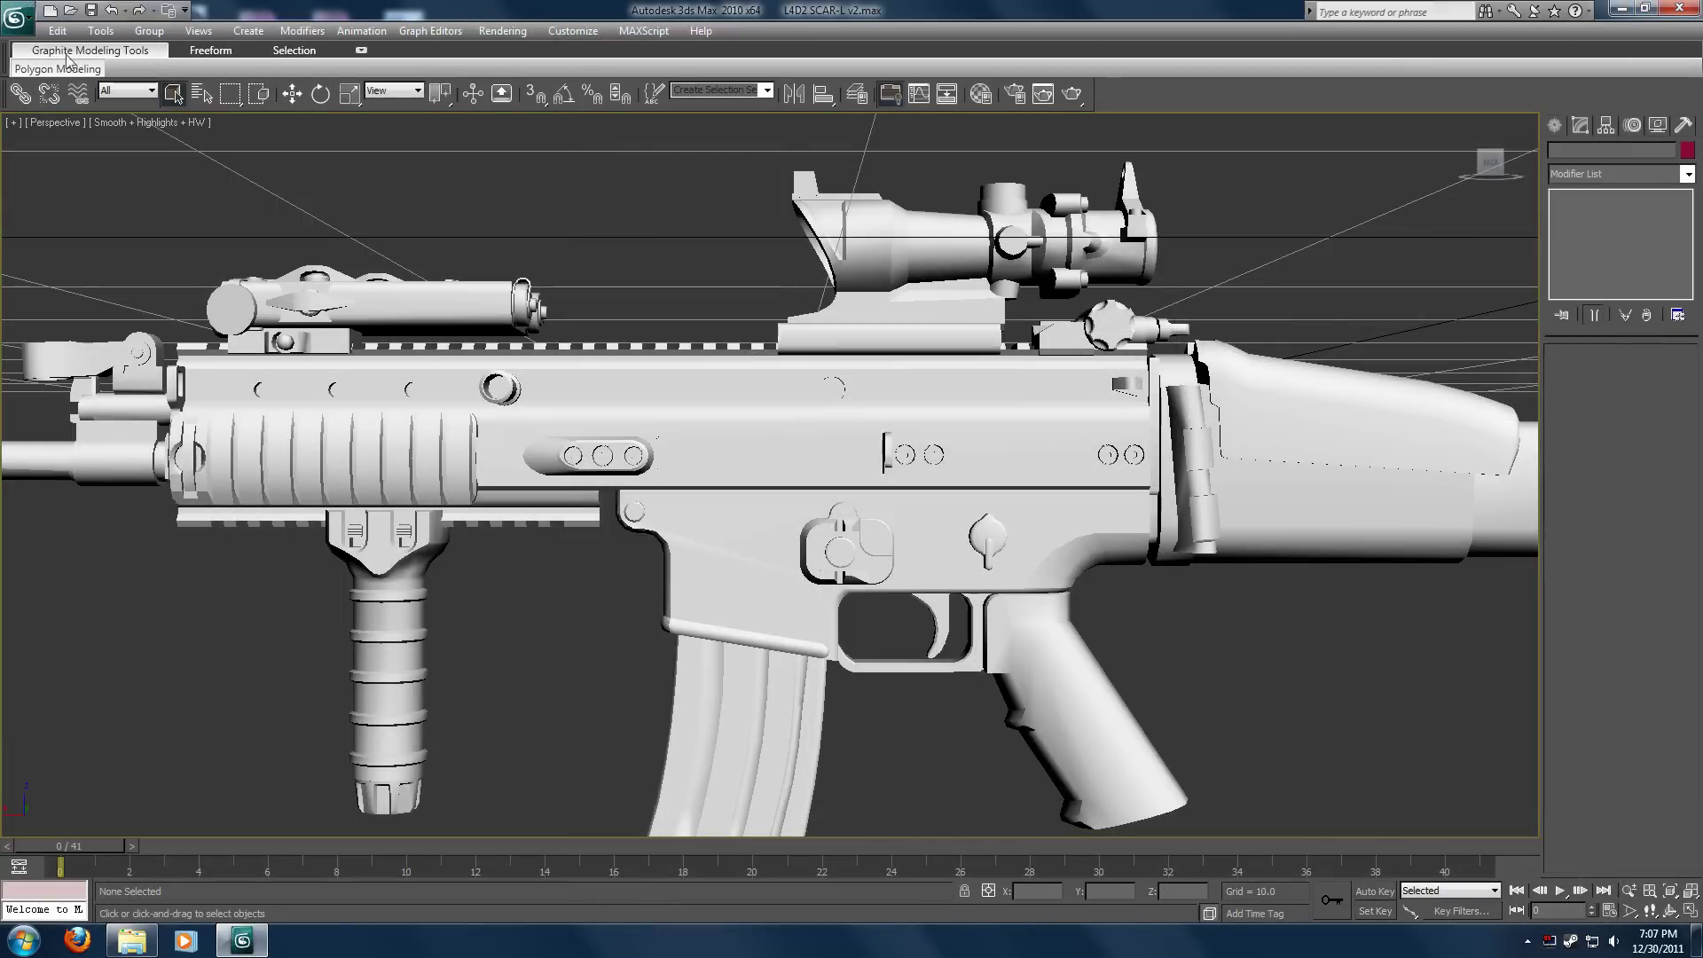
click(23, 31)
click(222, 137)
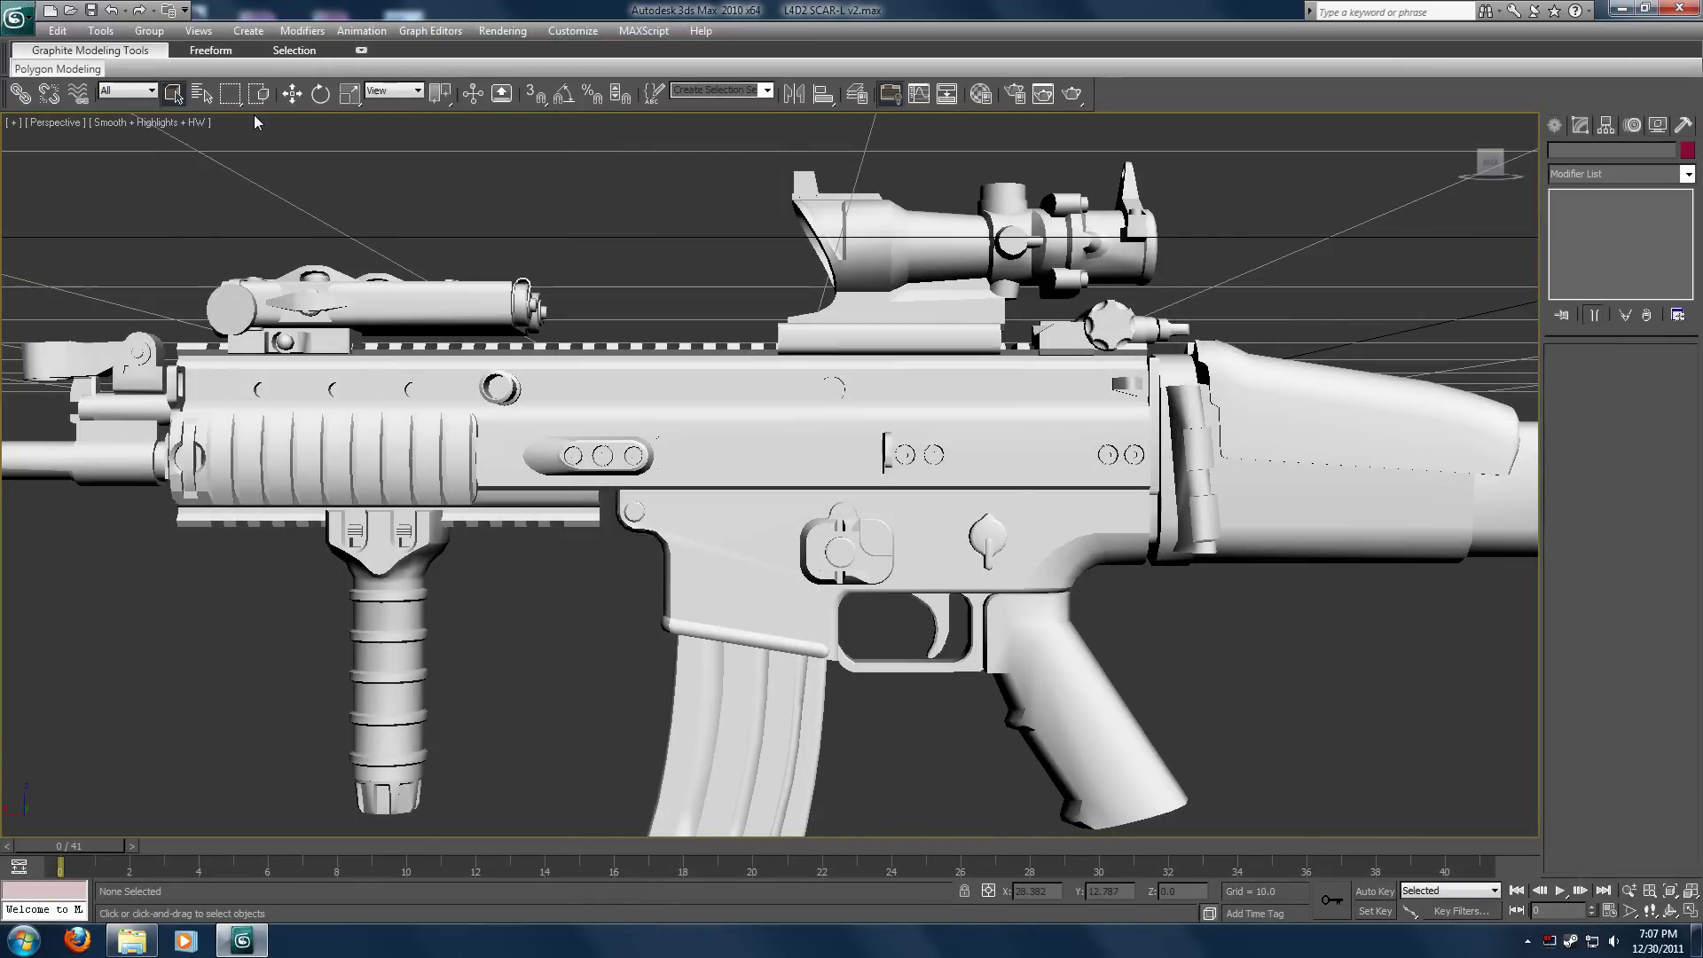
Select the SCAR-H rifle mesh and delete its Skin modifier.
click(868, 528)
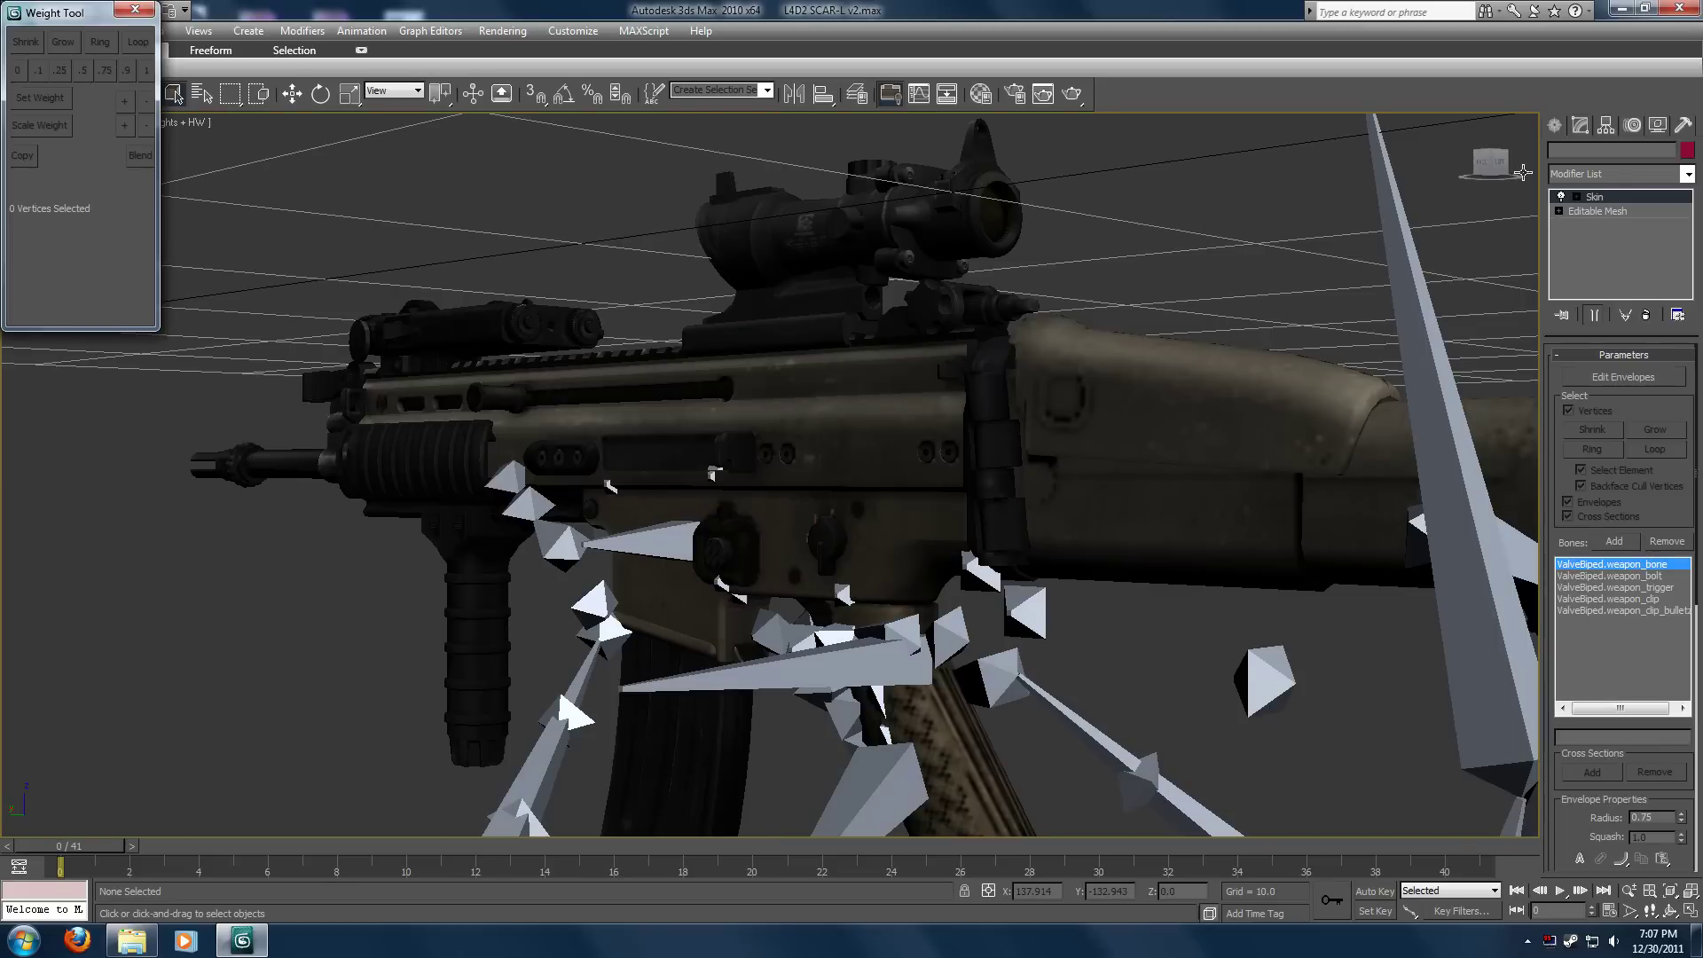
click(1479, 163)
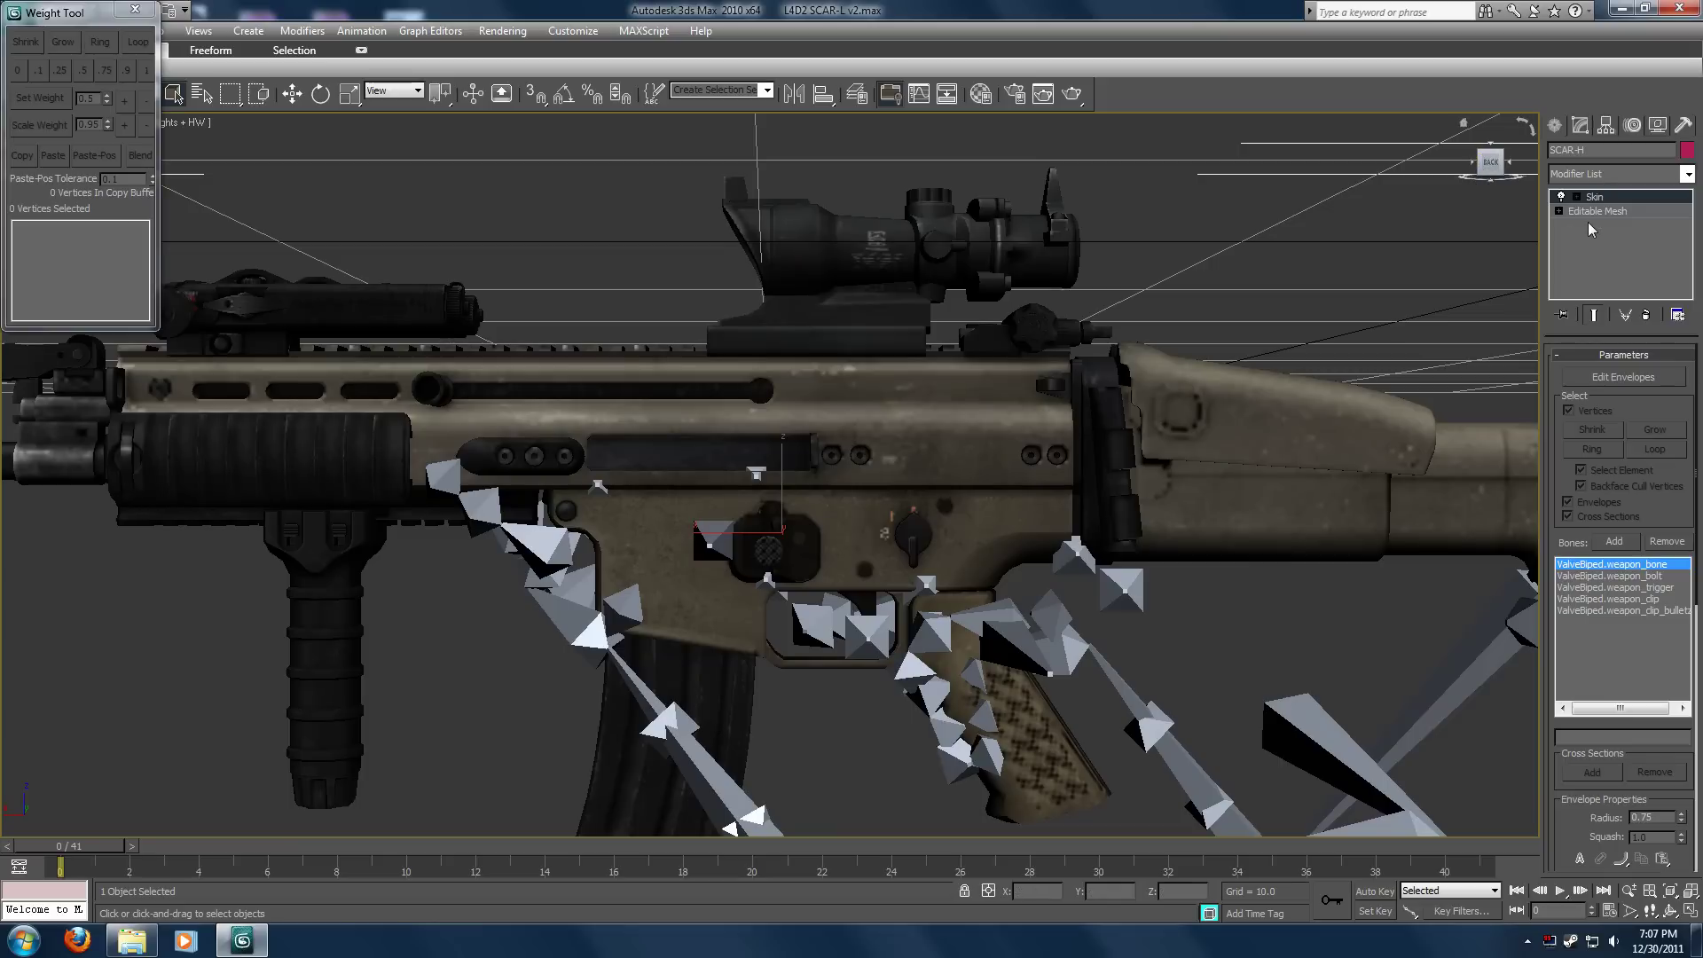
right_click(1592, 197)
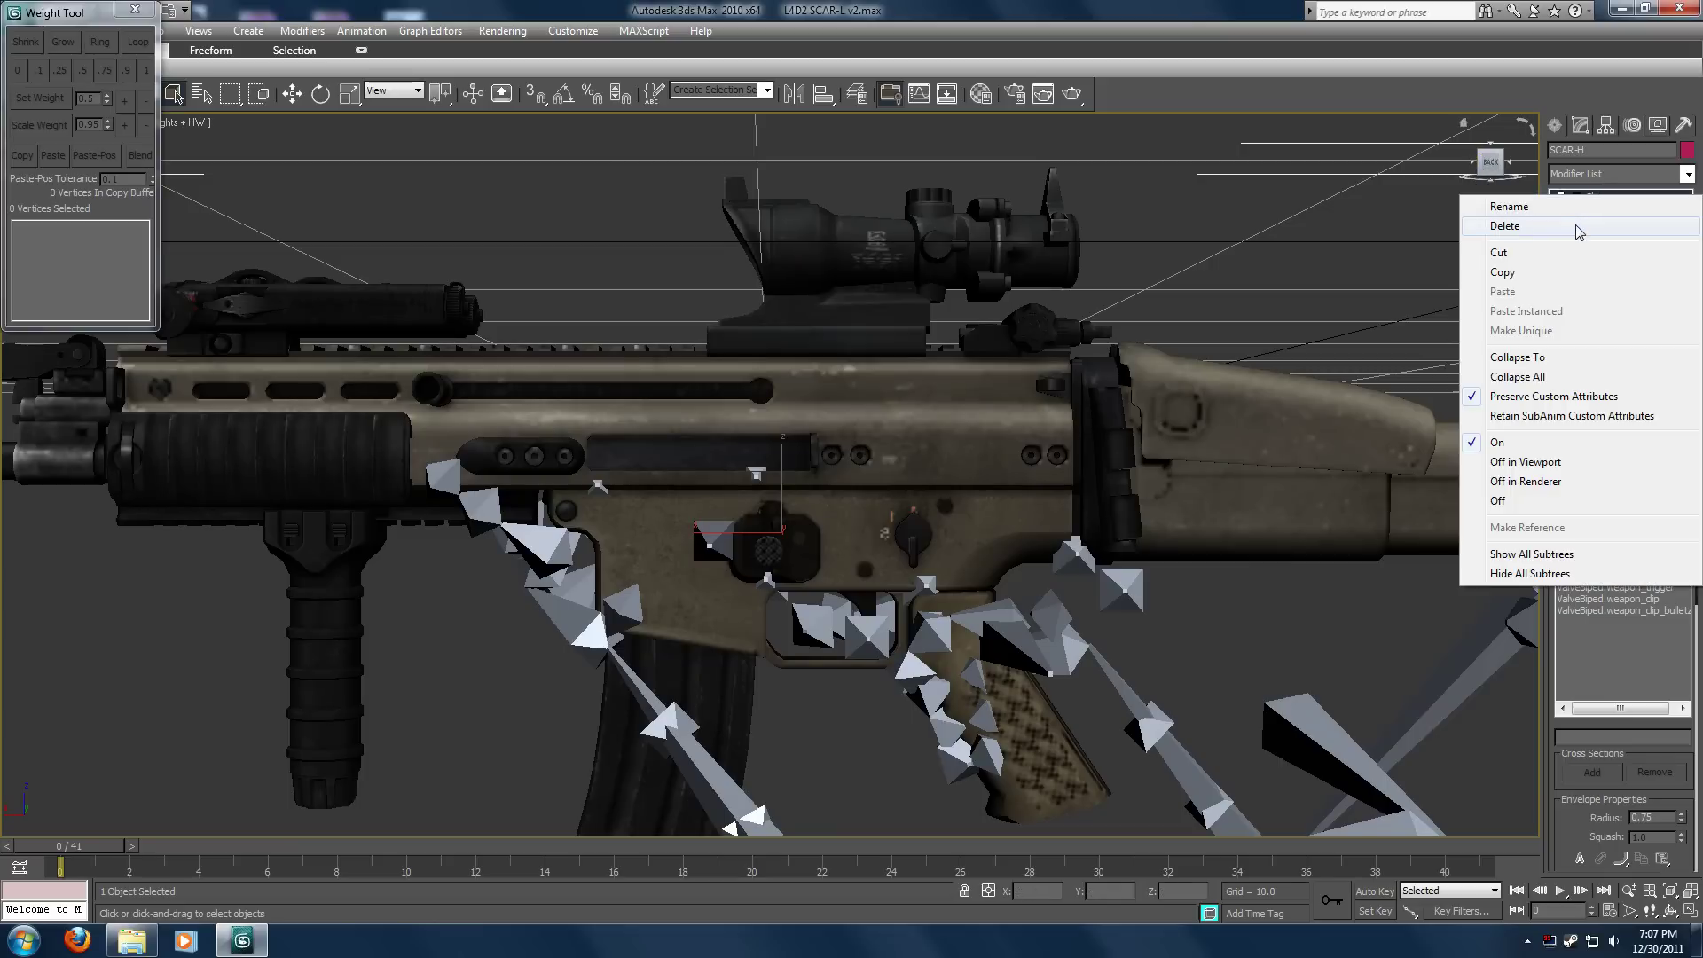
click(1608, 234)
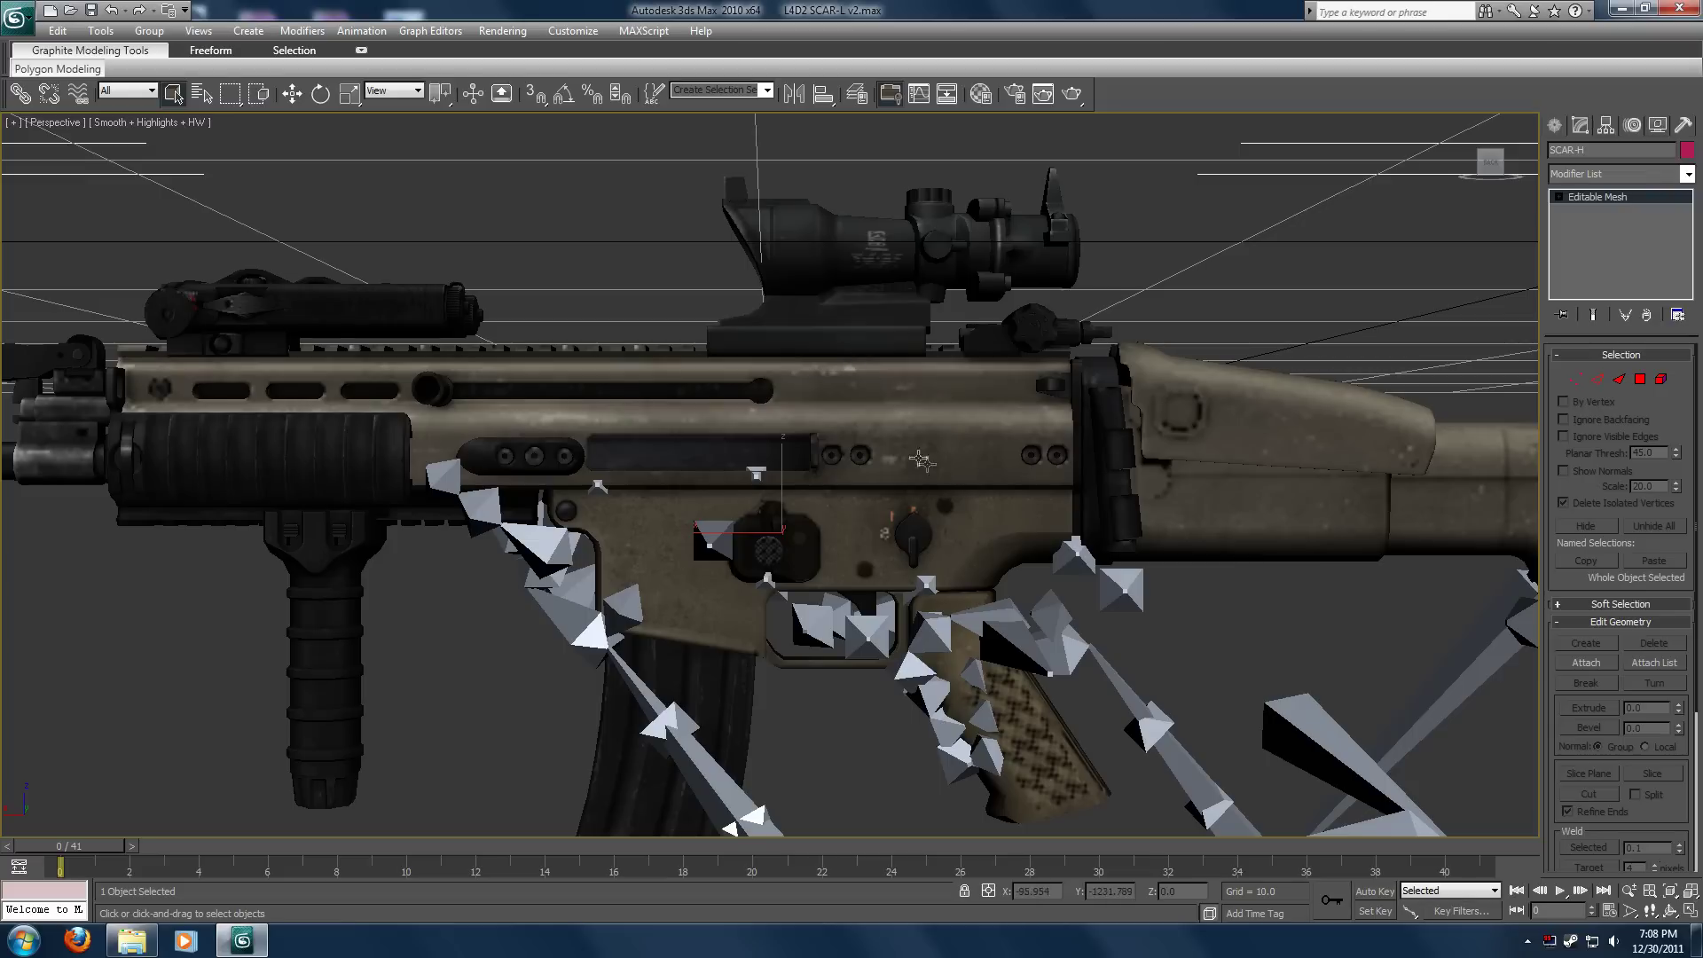
Convert the SCAR-H rifle to an Editable Mesh.
right_click(822, 383)
mouse_move(902, 545)
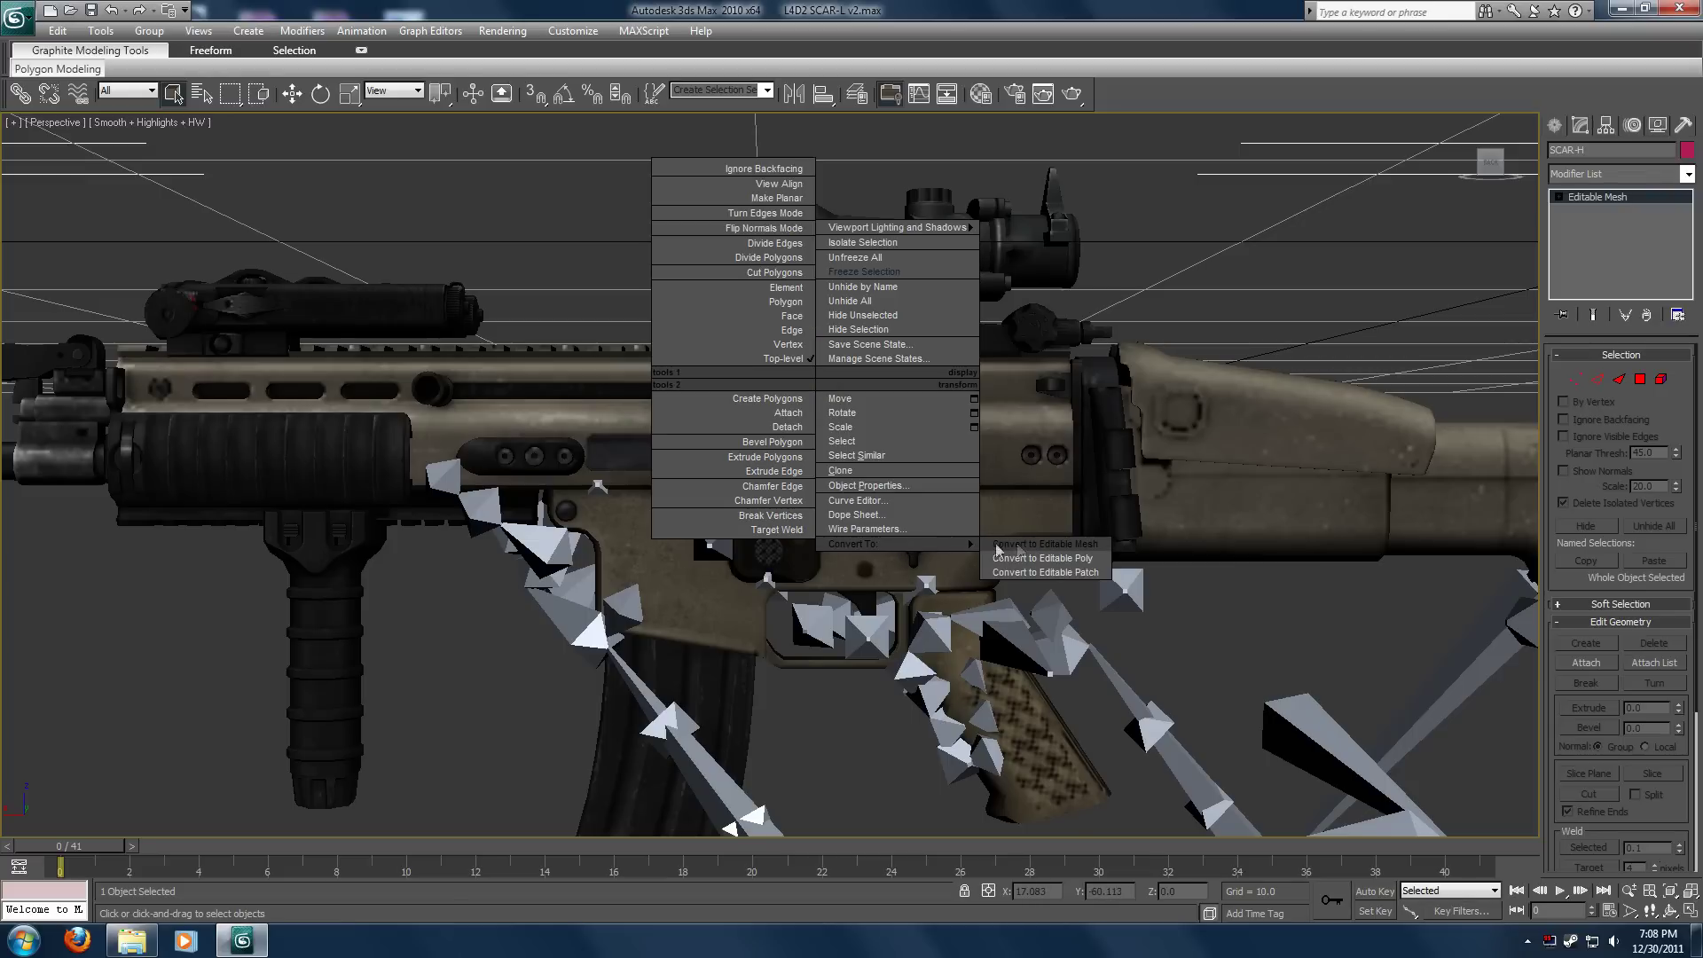
click(1064, 552)
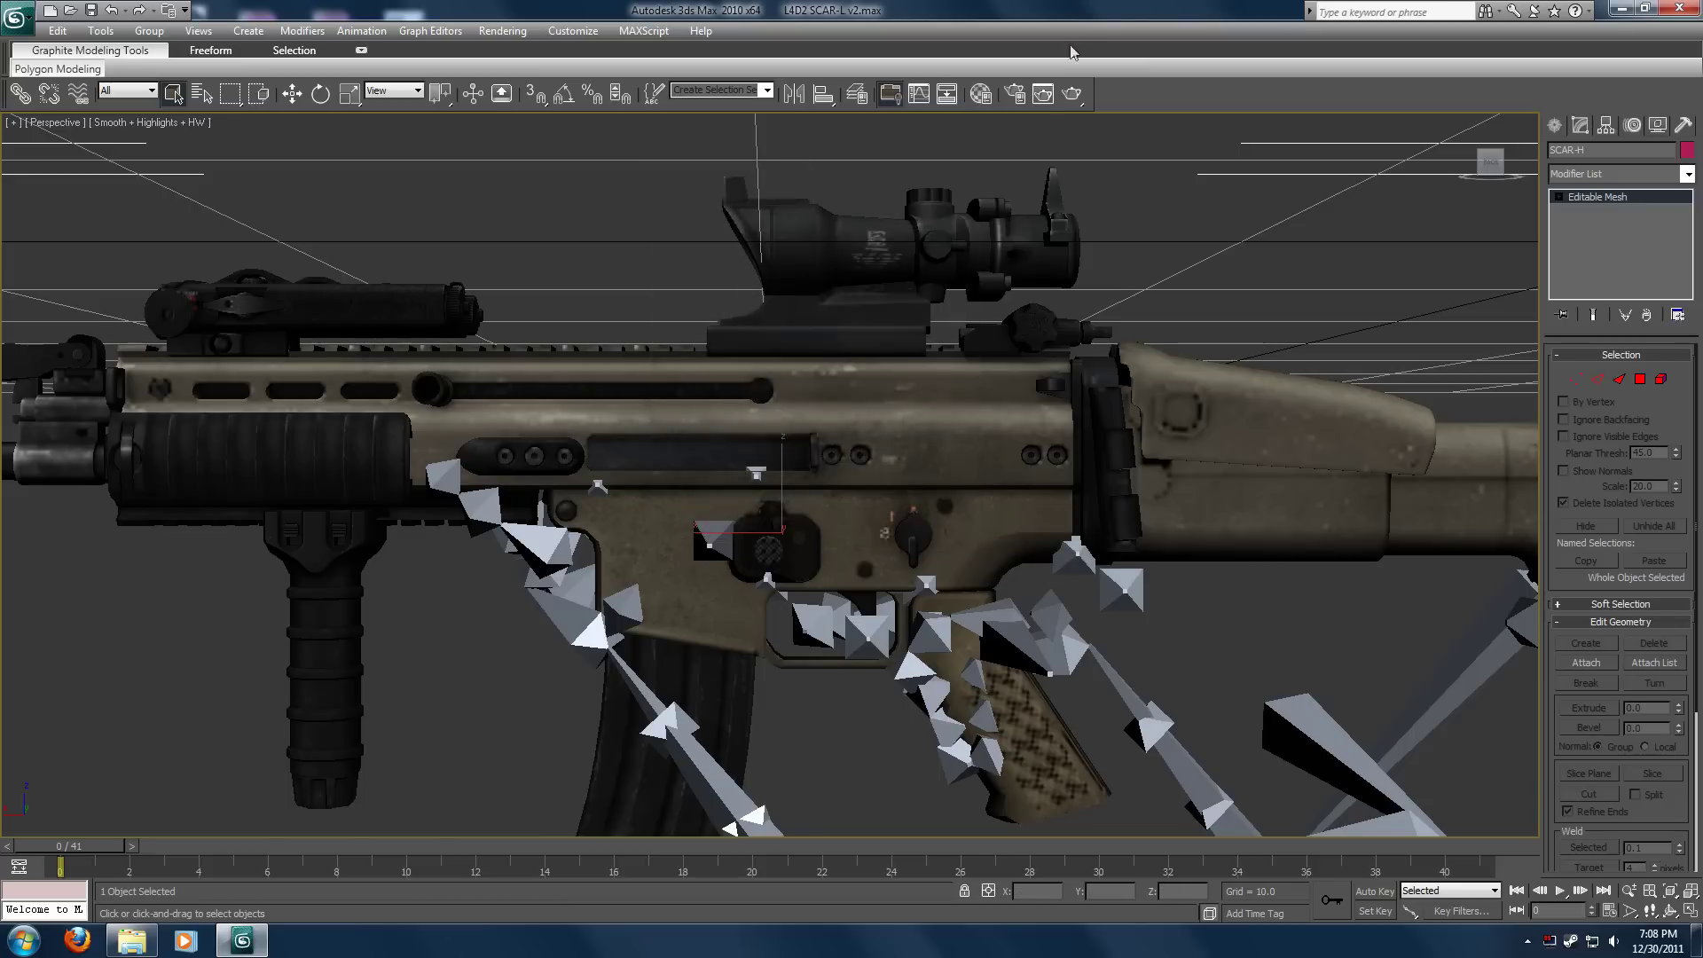
Freeze the SCAR-H mesh and delete all the bones in the scene.
right_click(857, 421)
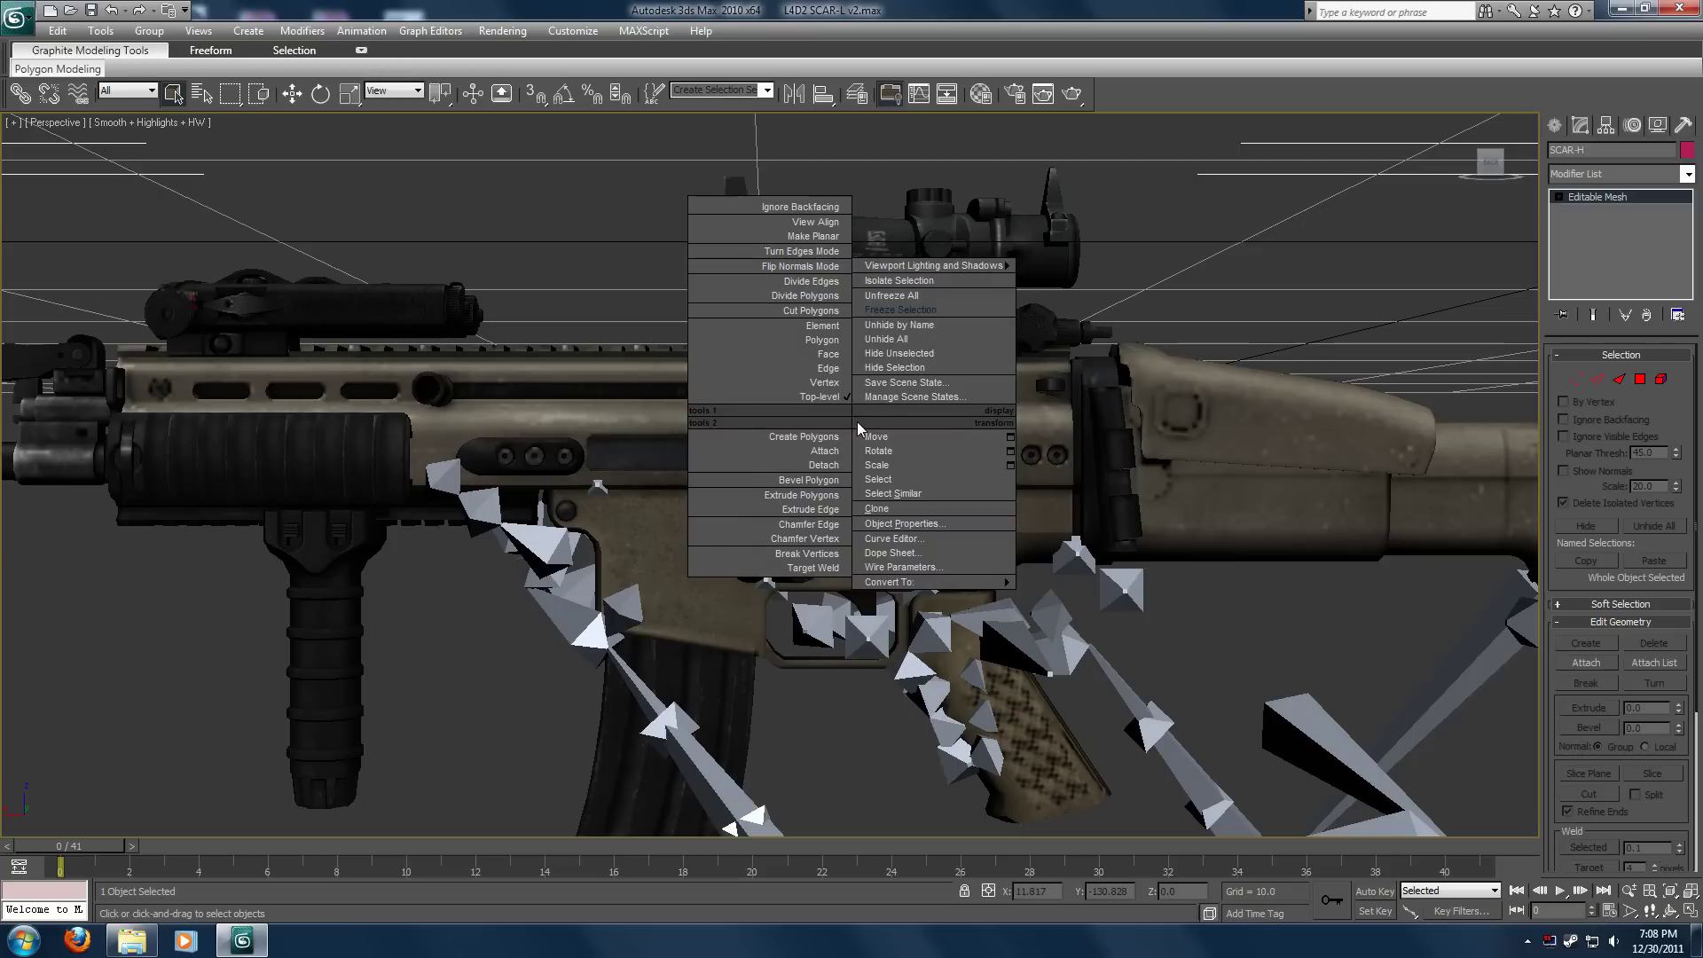
click(890, 310)
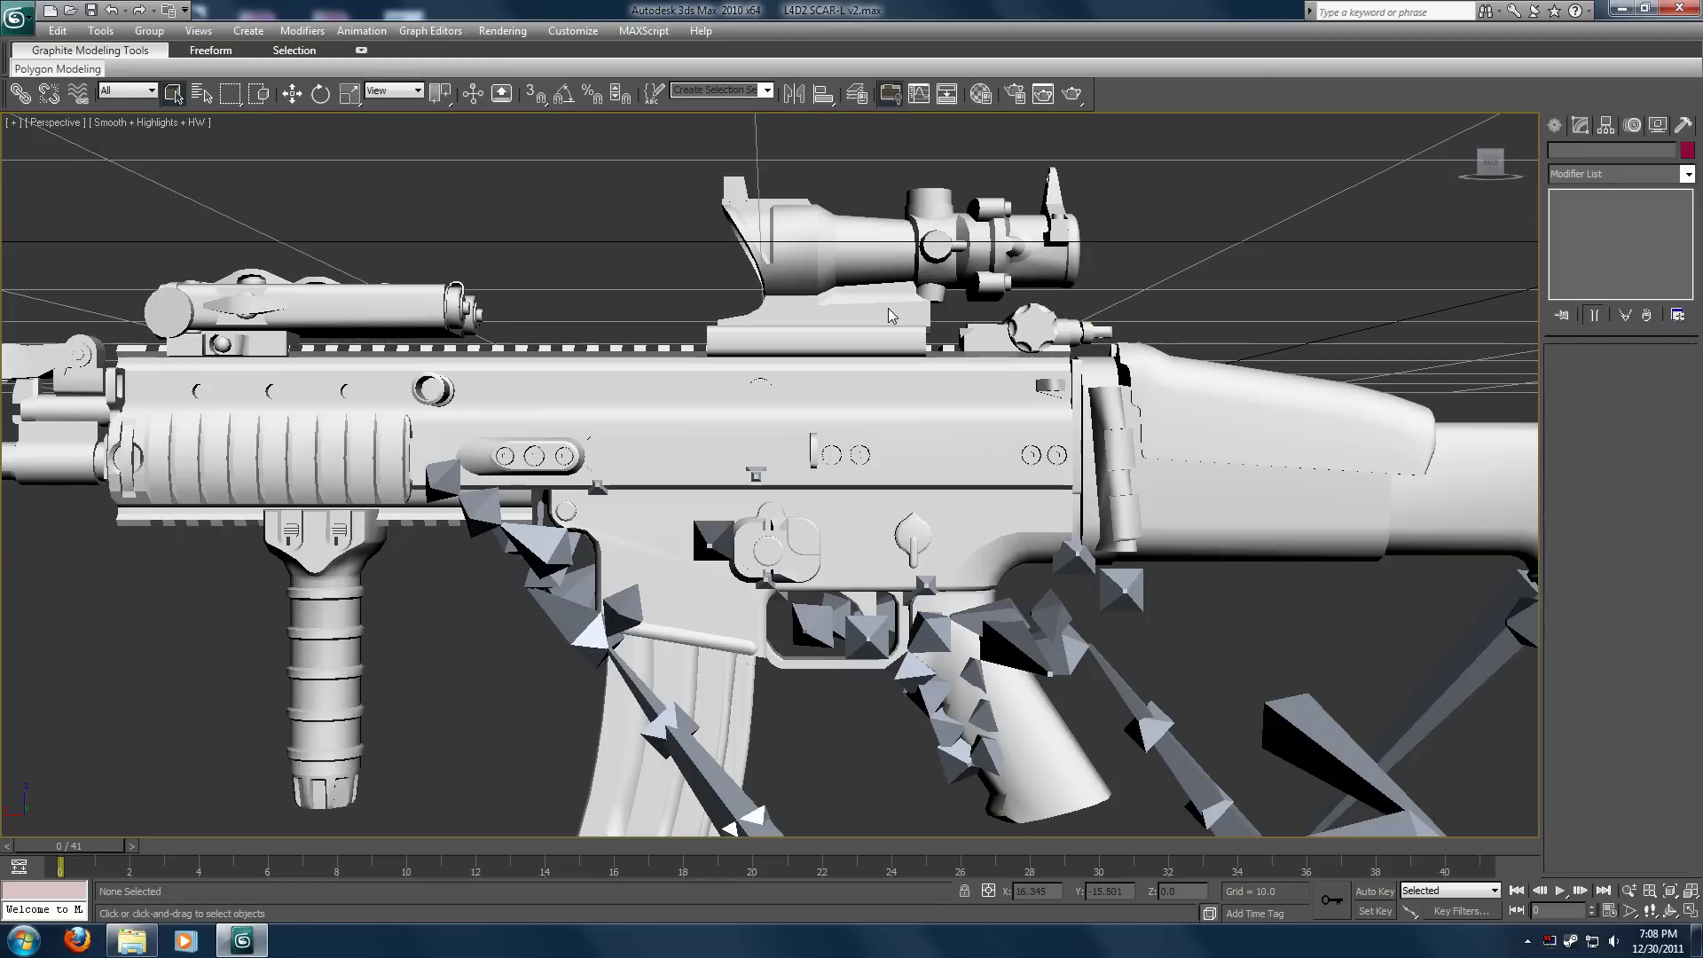
key(ctrl+a)
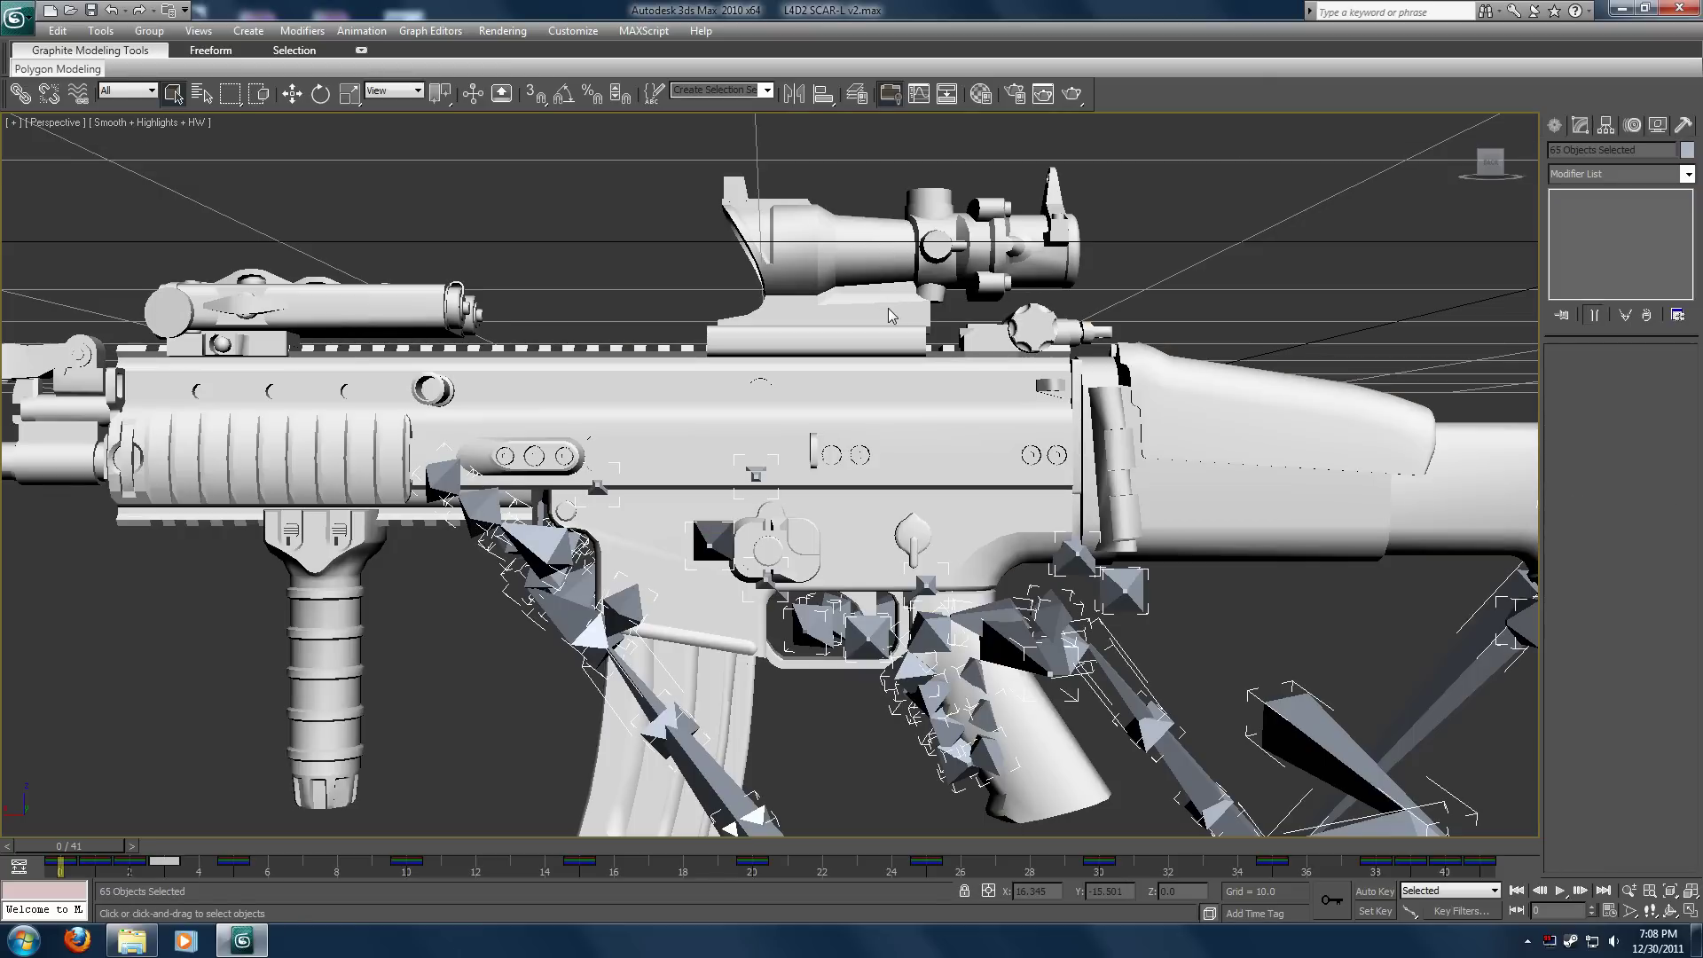
key(Delete)
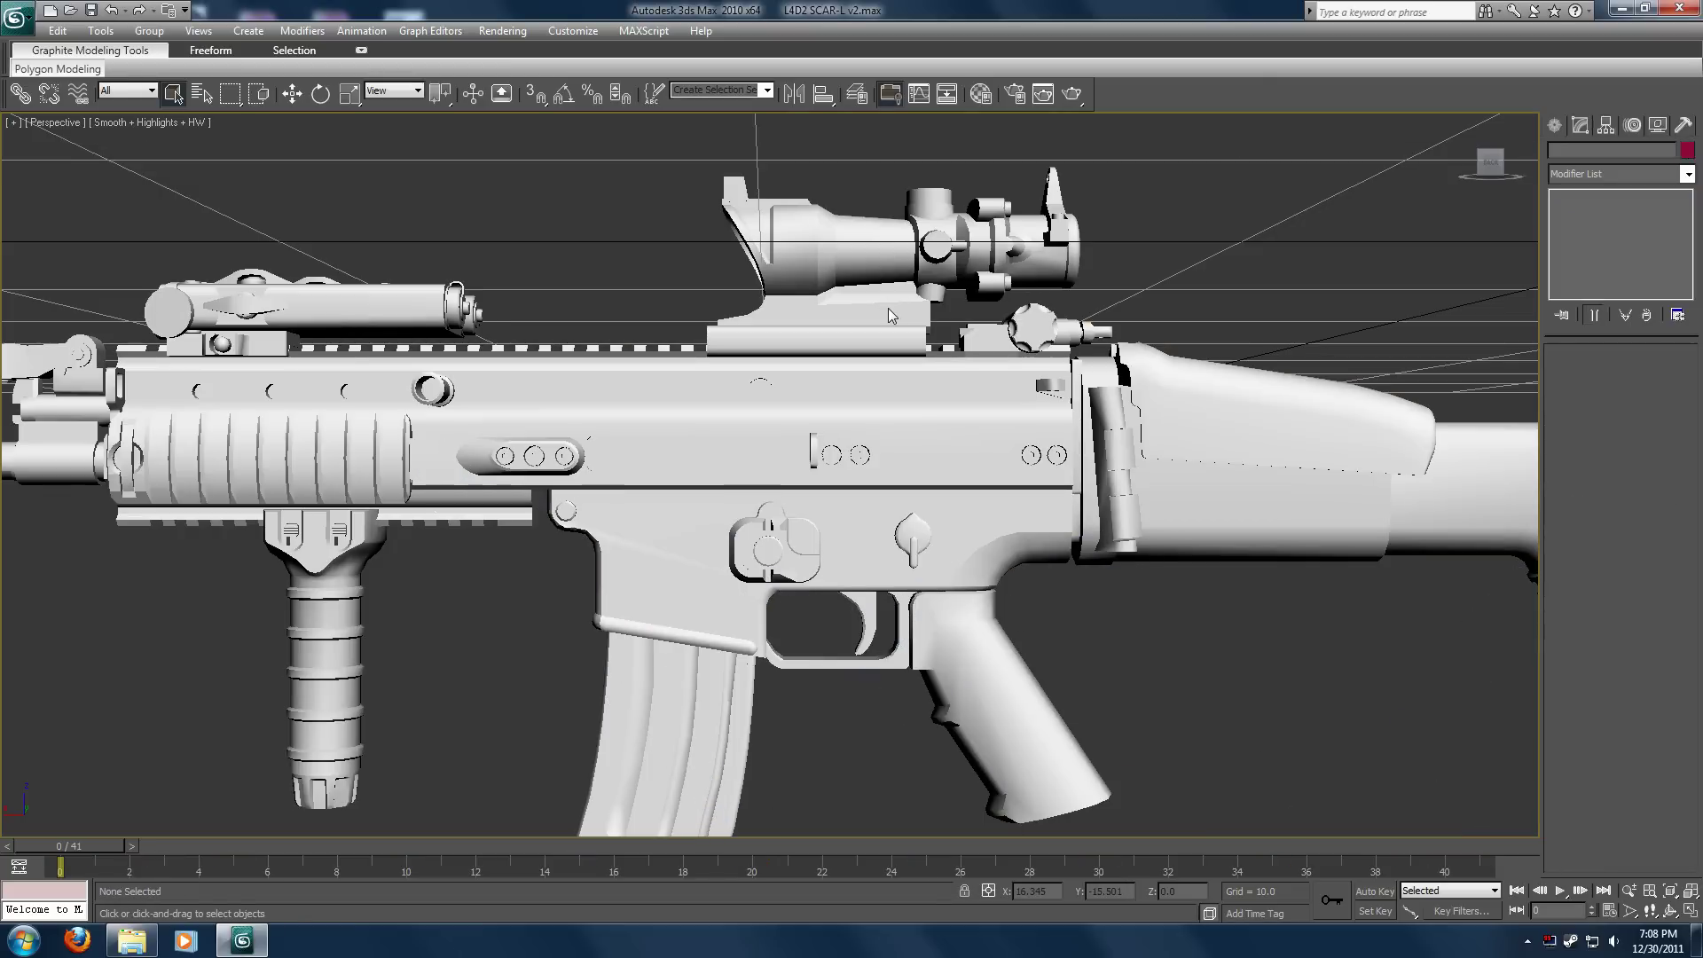
Merge all objects from L4D2 w ak478.max into the scene and accept the default handling for the duplicate material SMDImport.
click(16, 16)
mouse_move(80, 262)
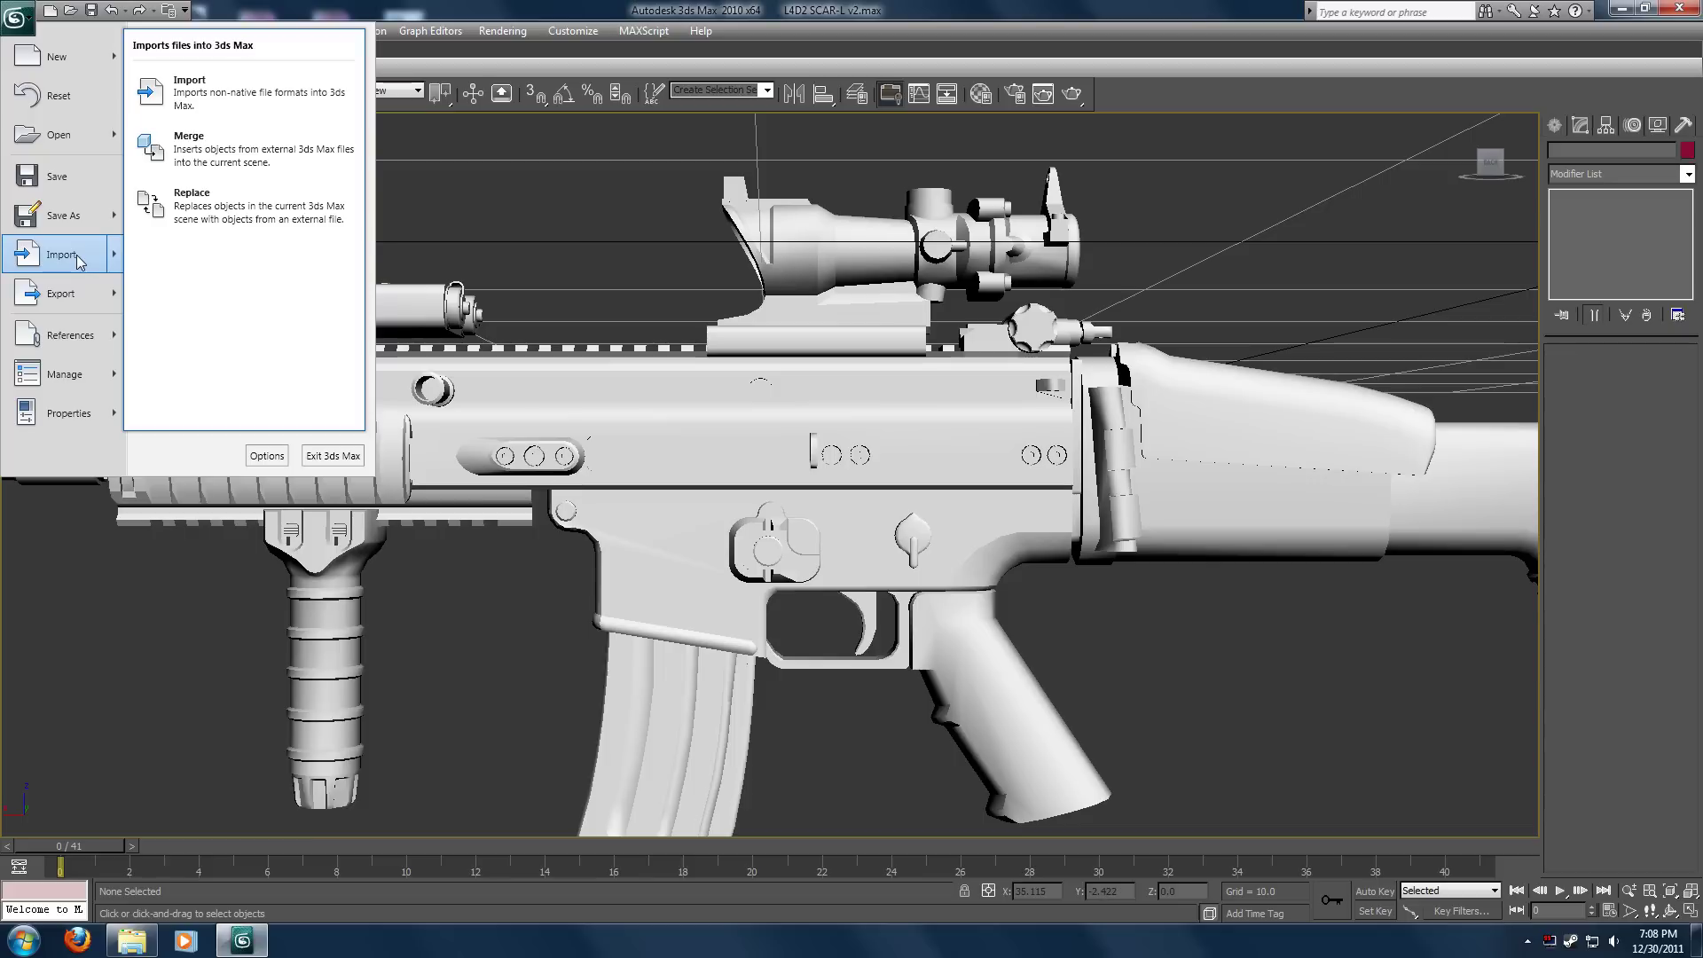
click(255, 213)
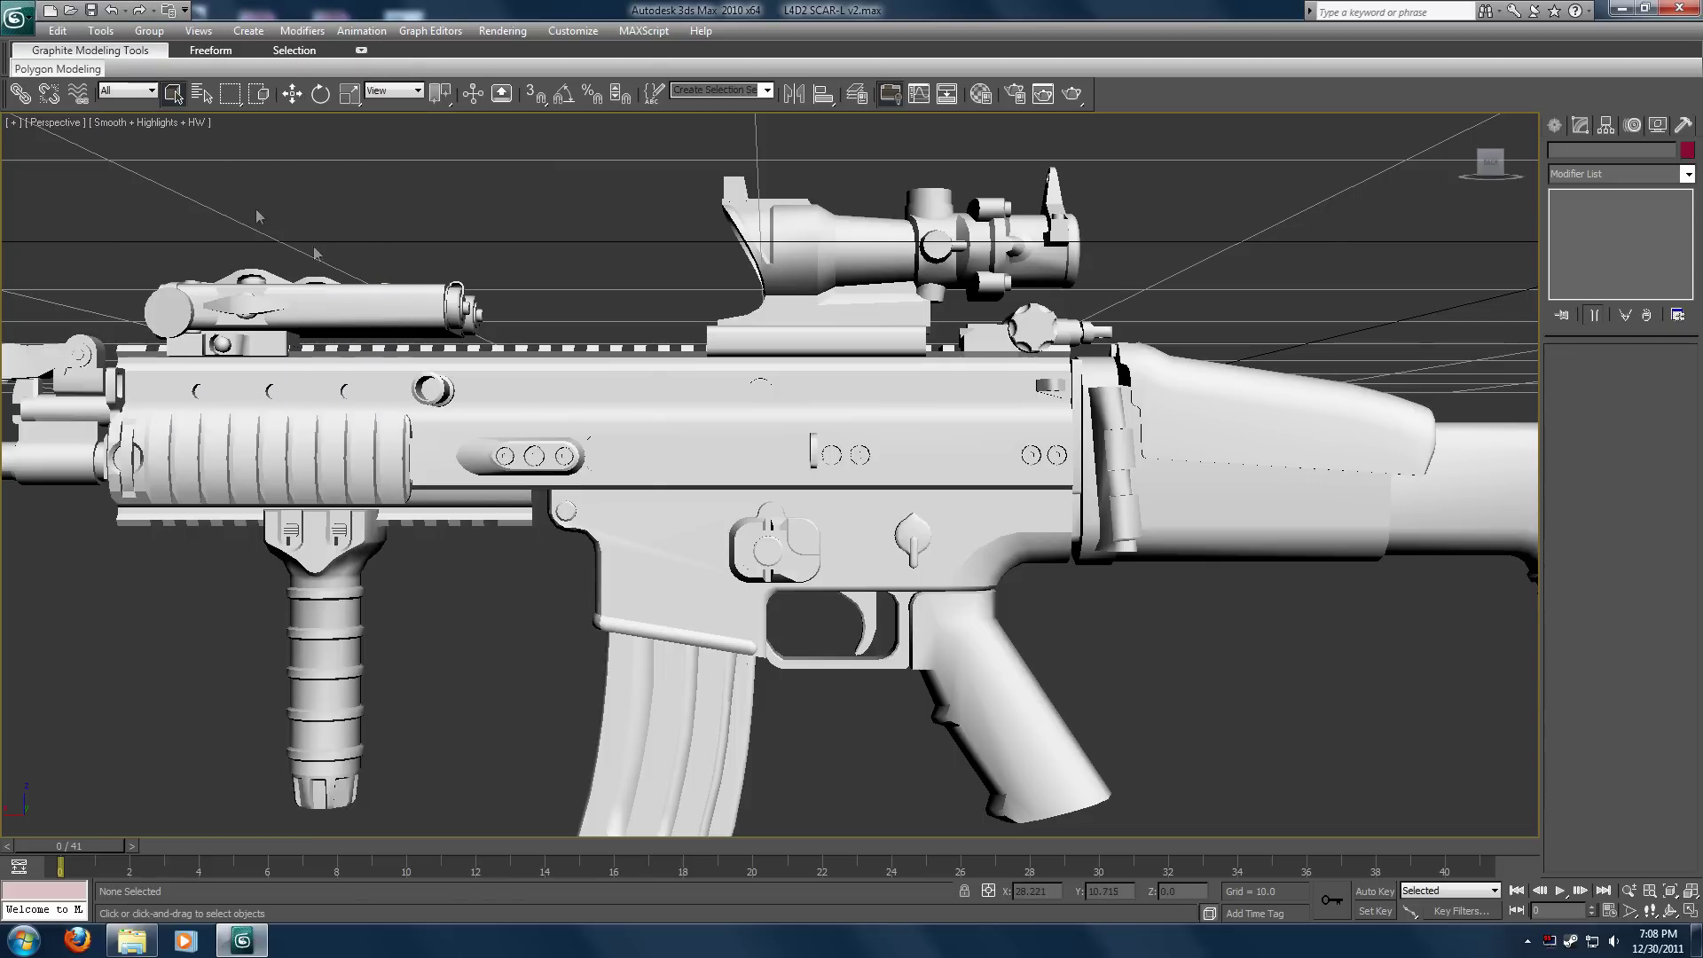
drag(493, 233, 515, 431)
click(88, 401)
click(588, 652)
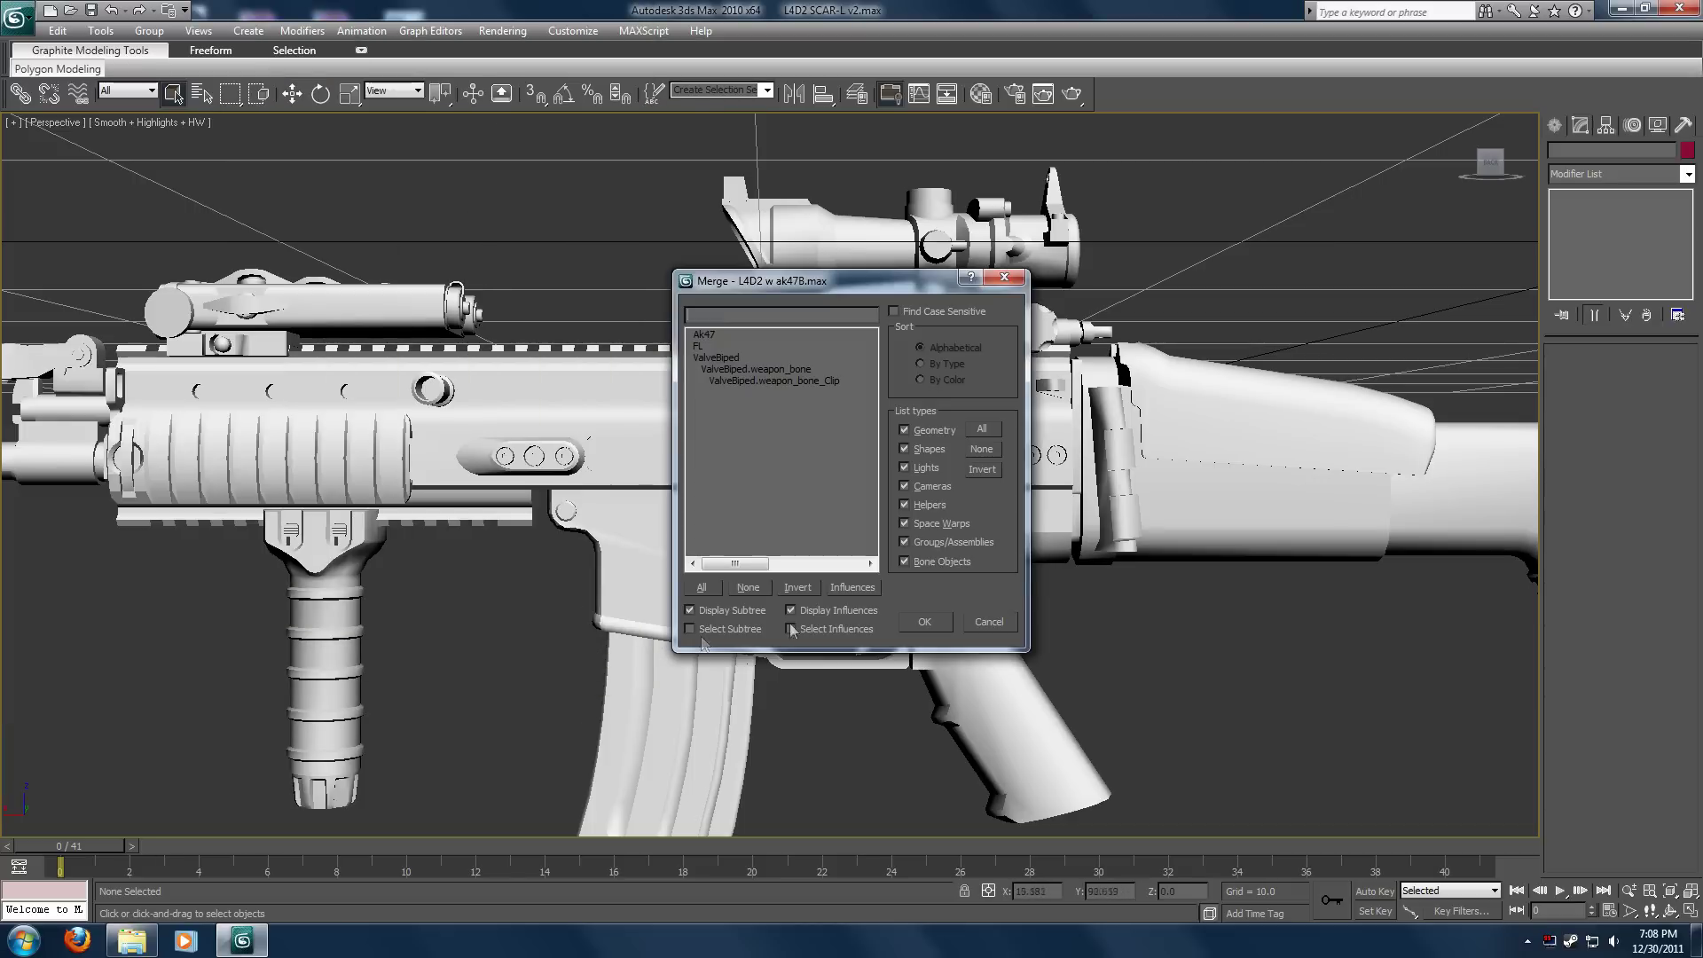
click(701, 588)
click(924, 621)
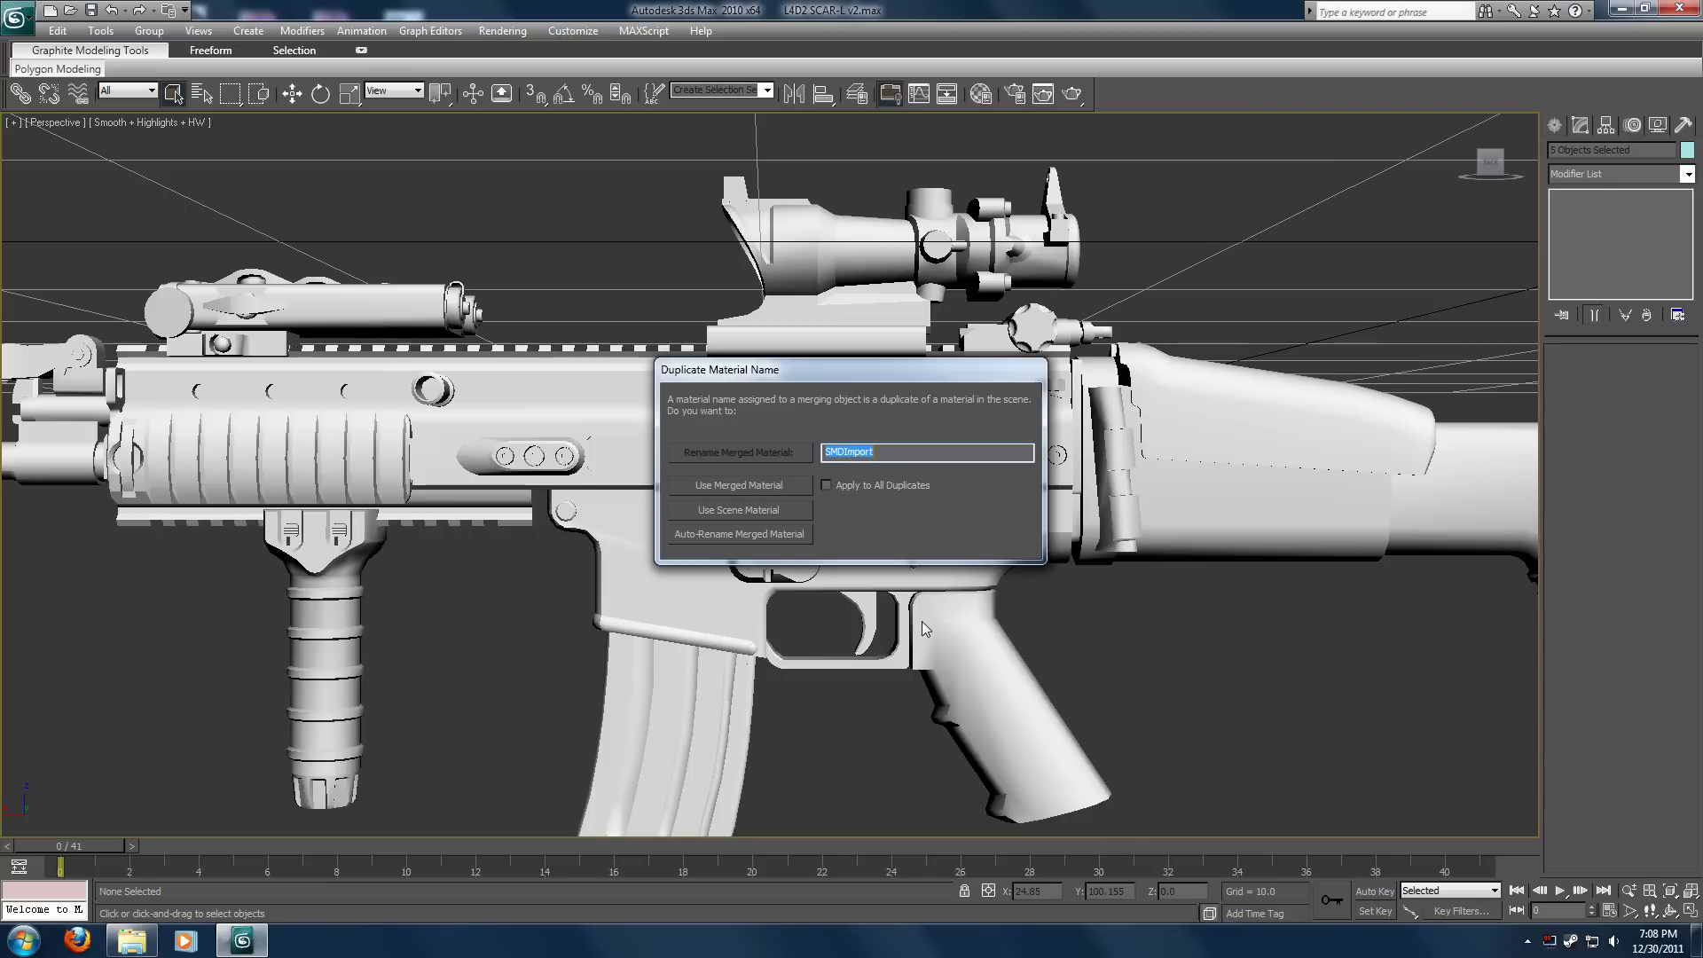
key(Return)
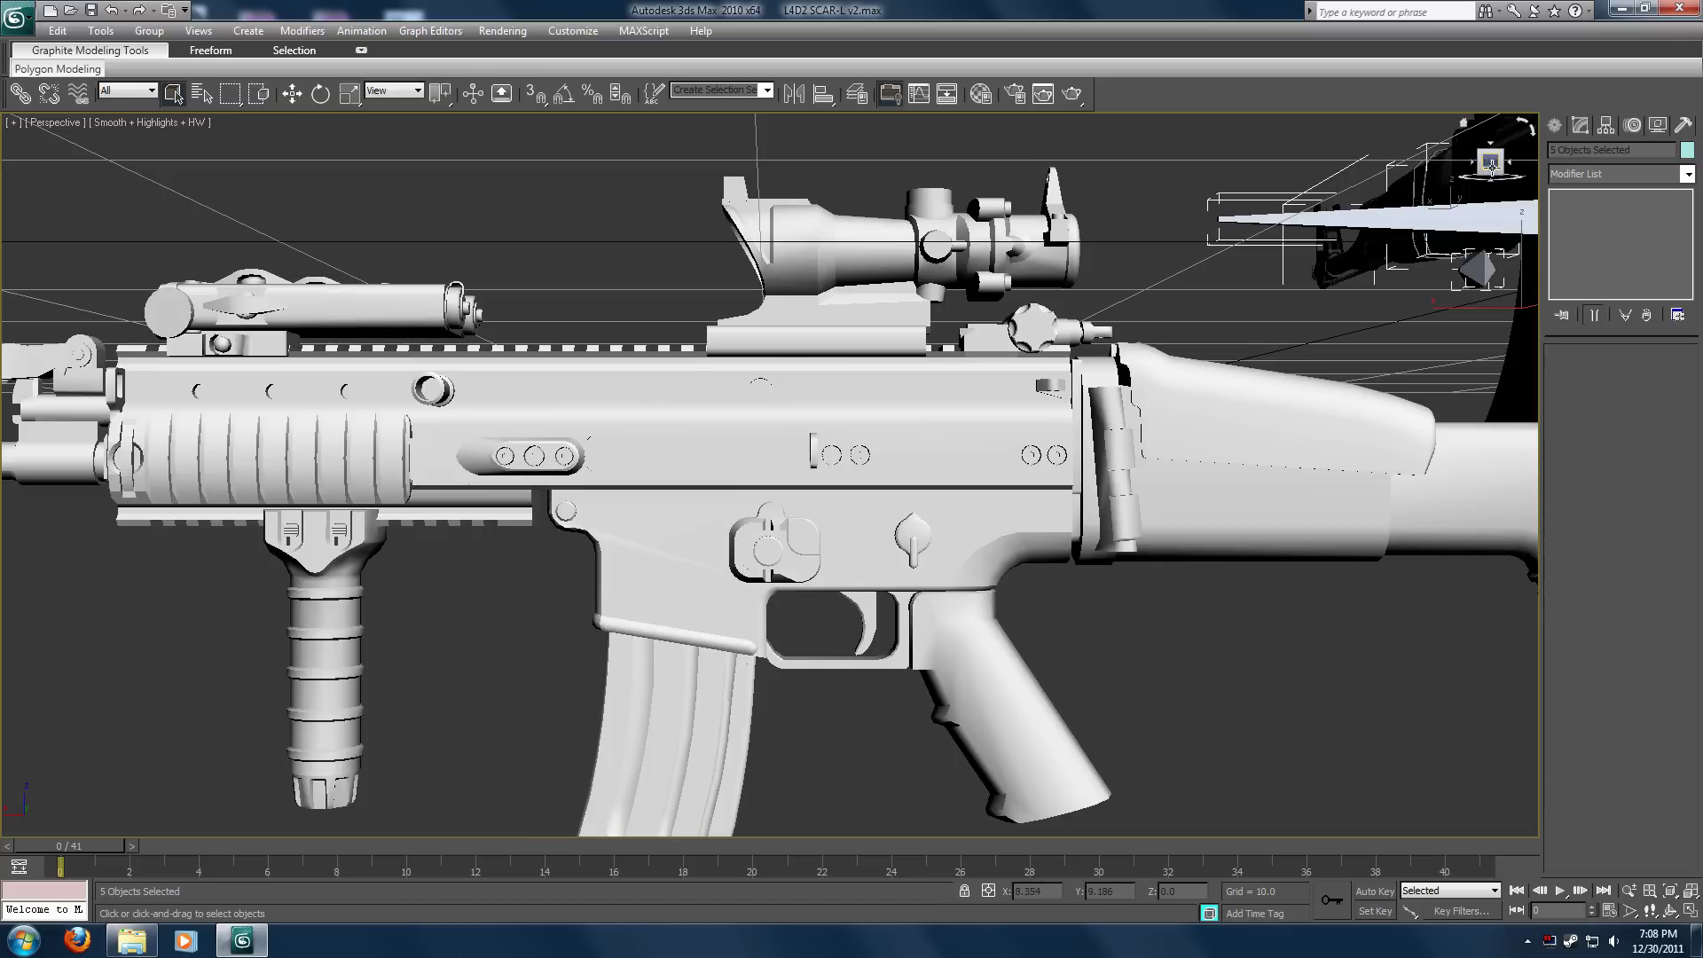
Examine the merged AK-47 and the SCAR from several sides to compare their orientation and position.
click(1492, 165)
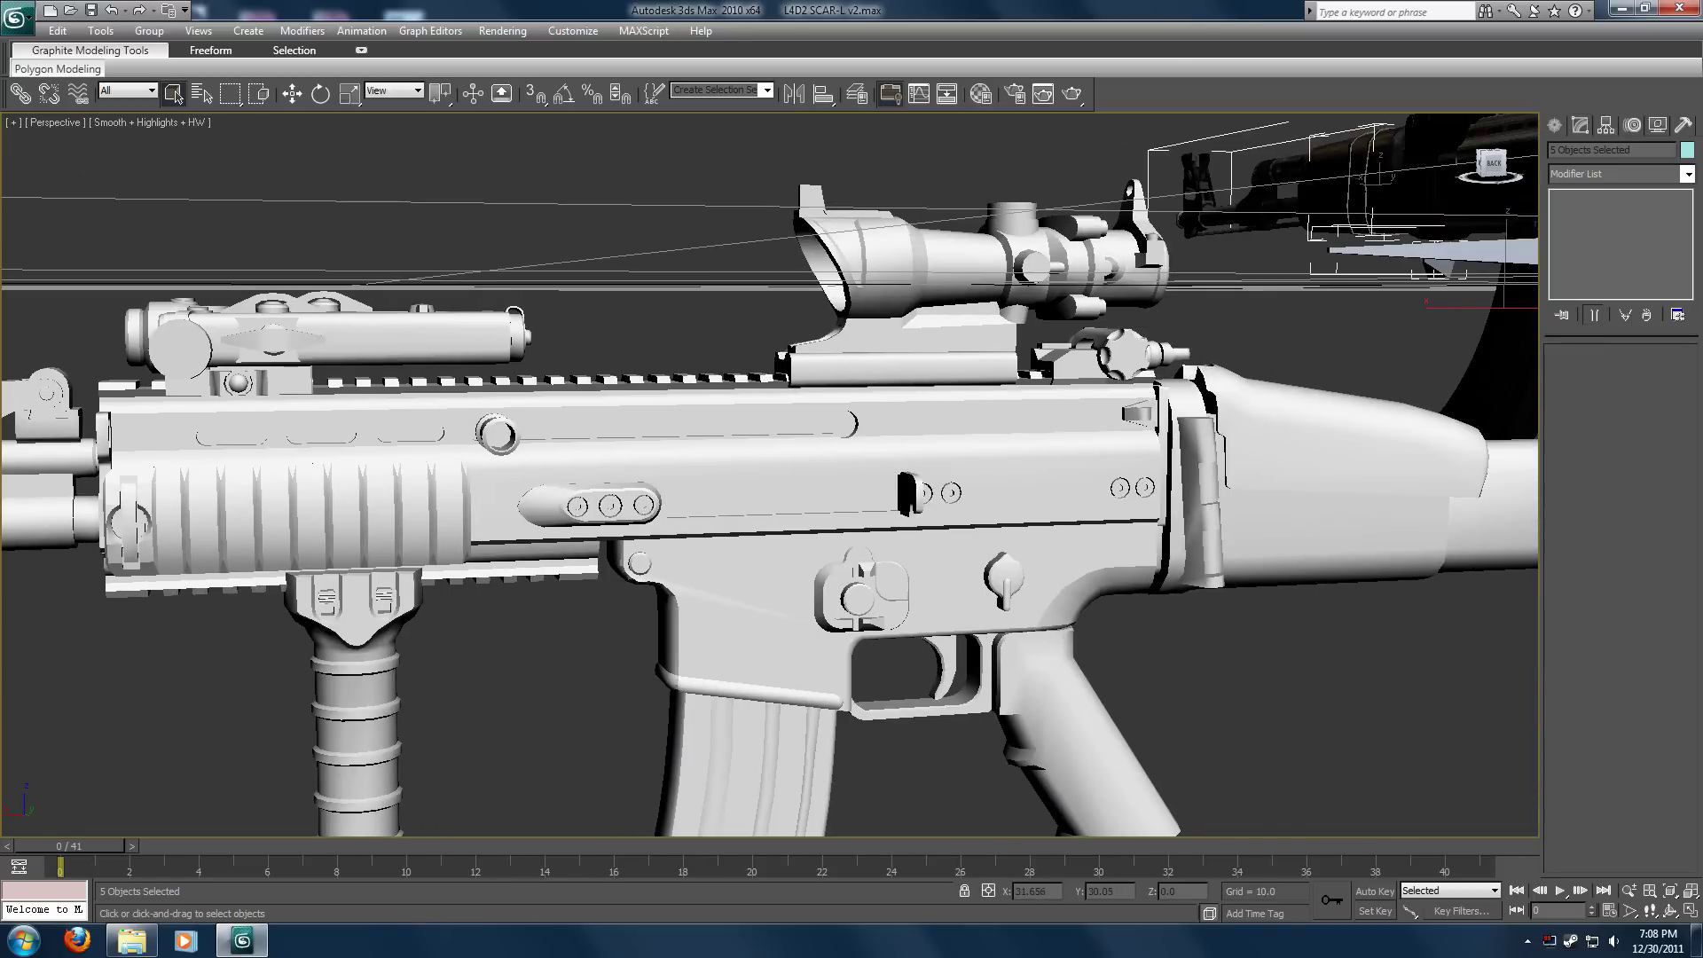
mouse_move(1491, 165)
mouse_down()
mouse_move(1517, 171)
mouse_move(1500, 168)
mouse_up()
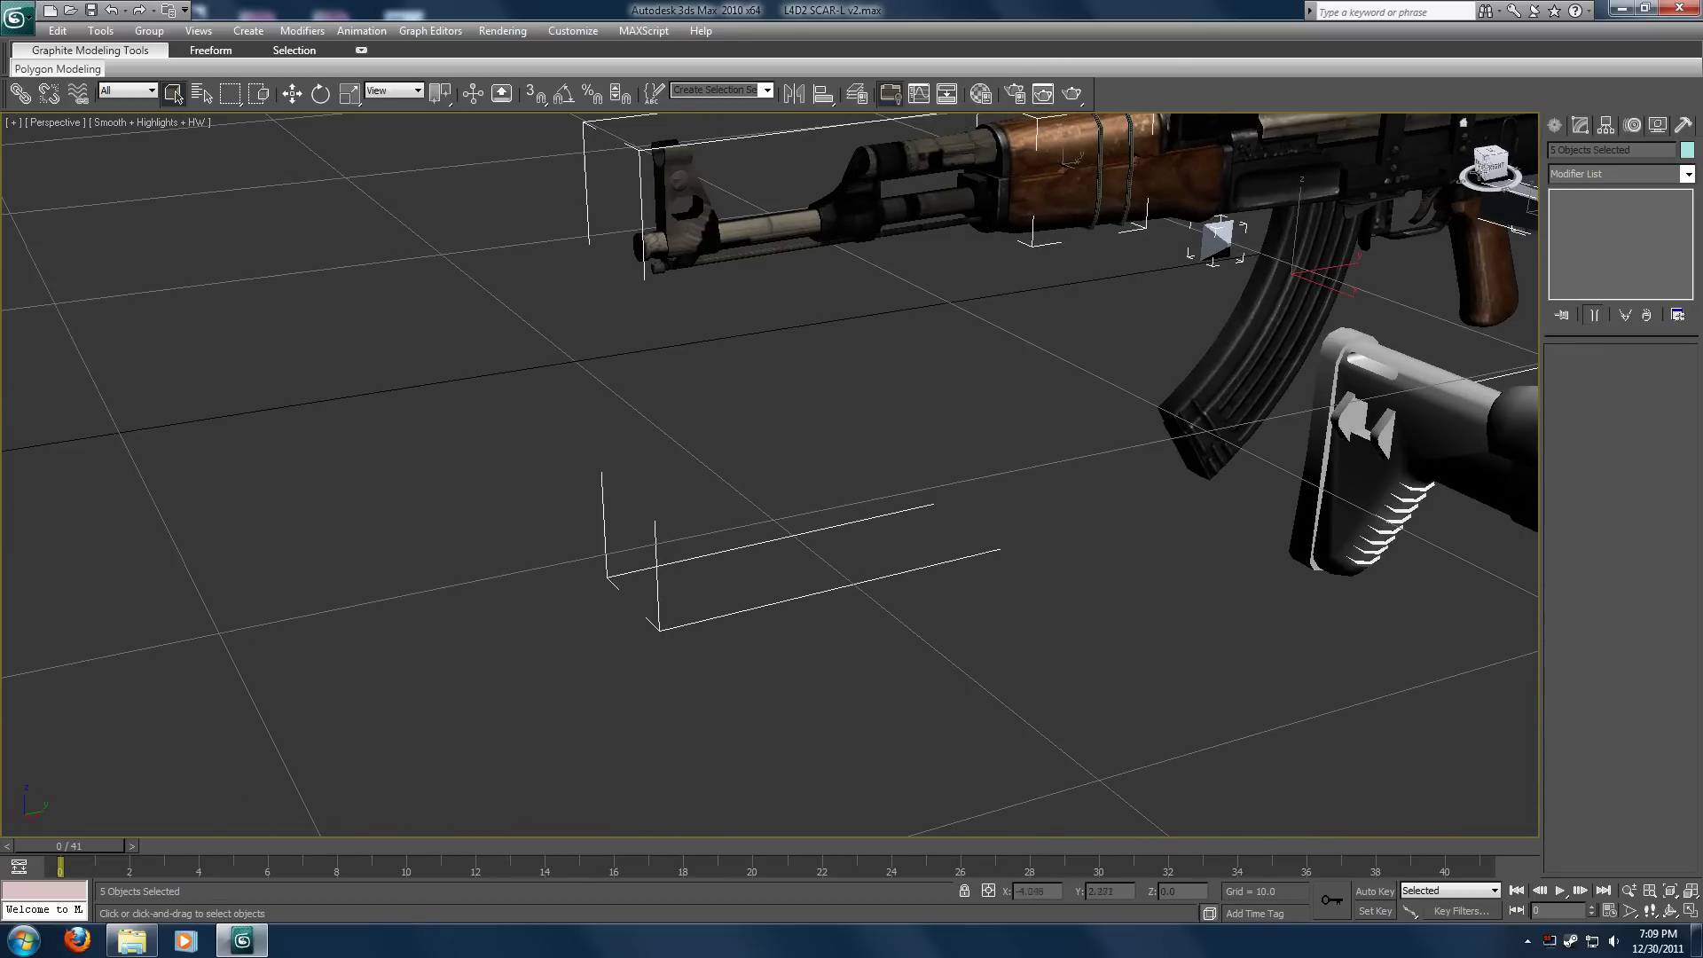
click(1495, 166)
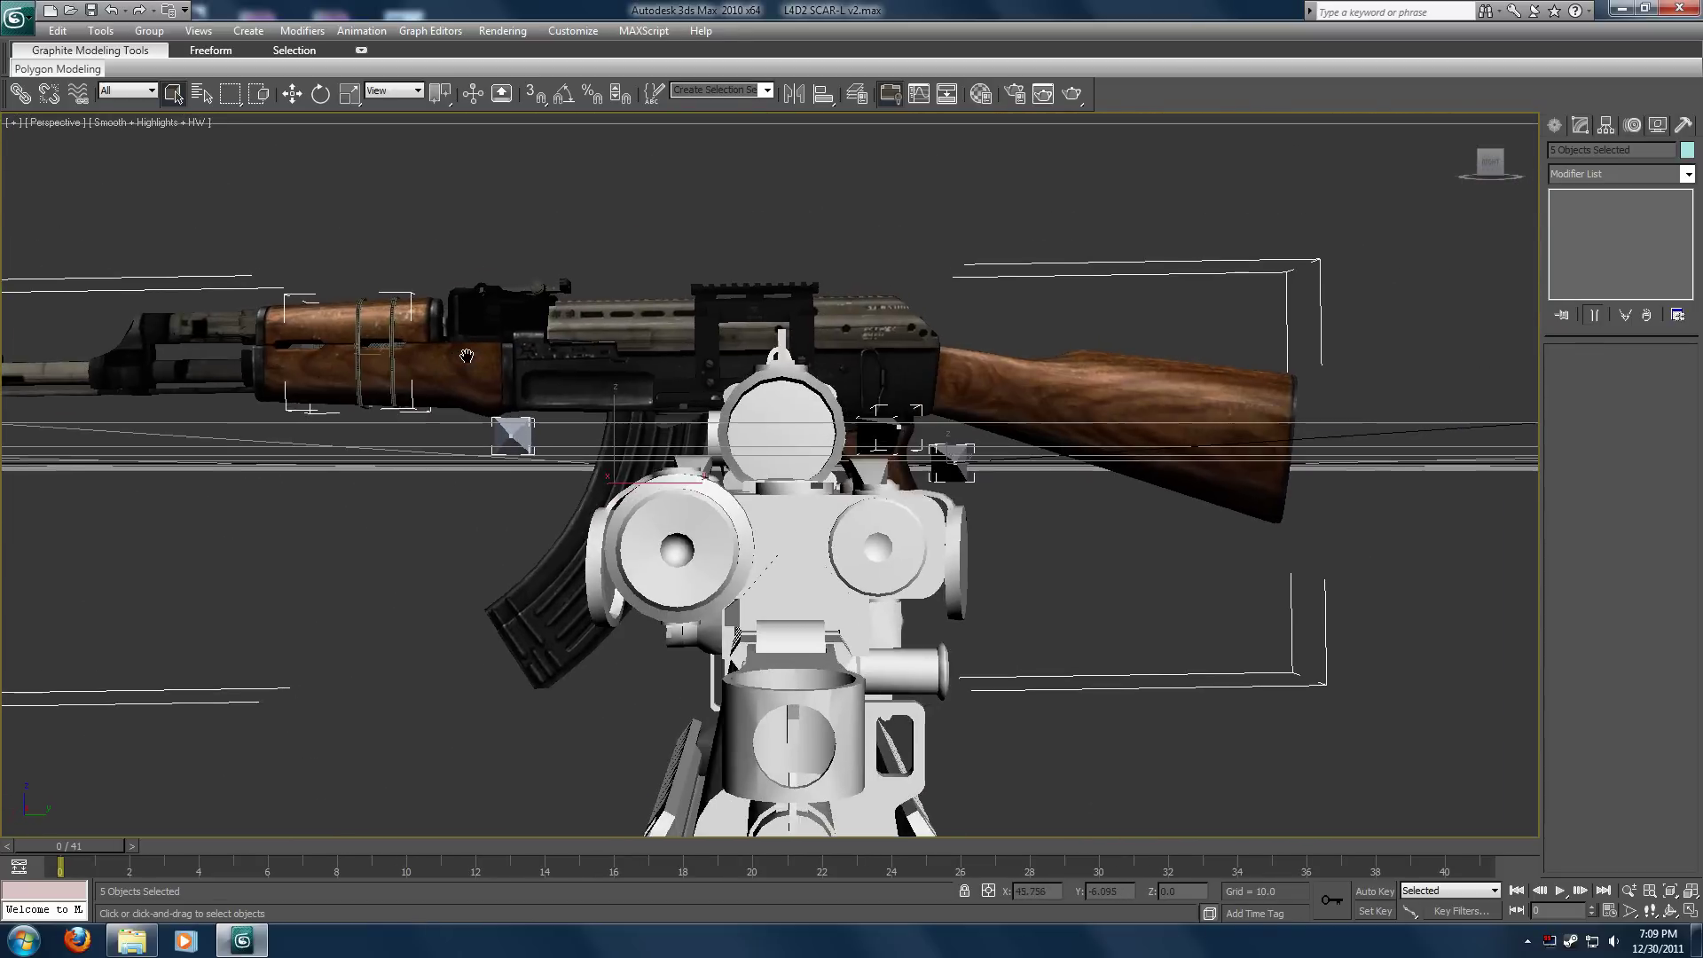
middle_drag(497, 370, 535, 370)
drag(1490, 165, 1506, 182)
click(1494, 165)
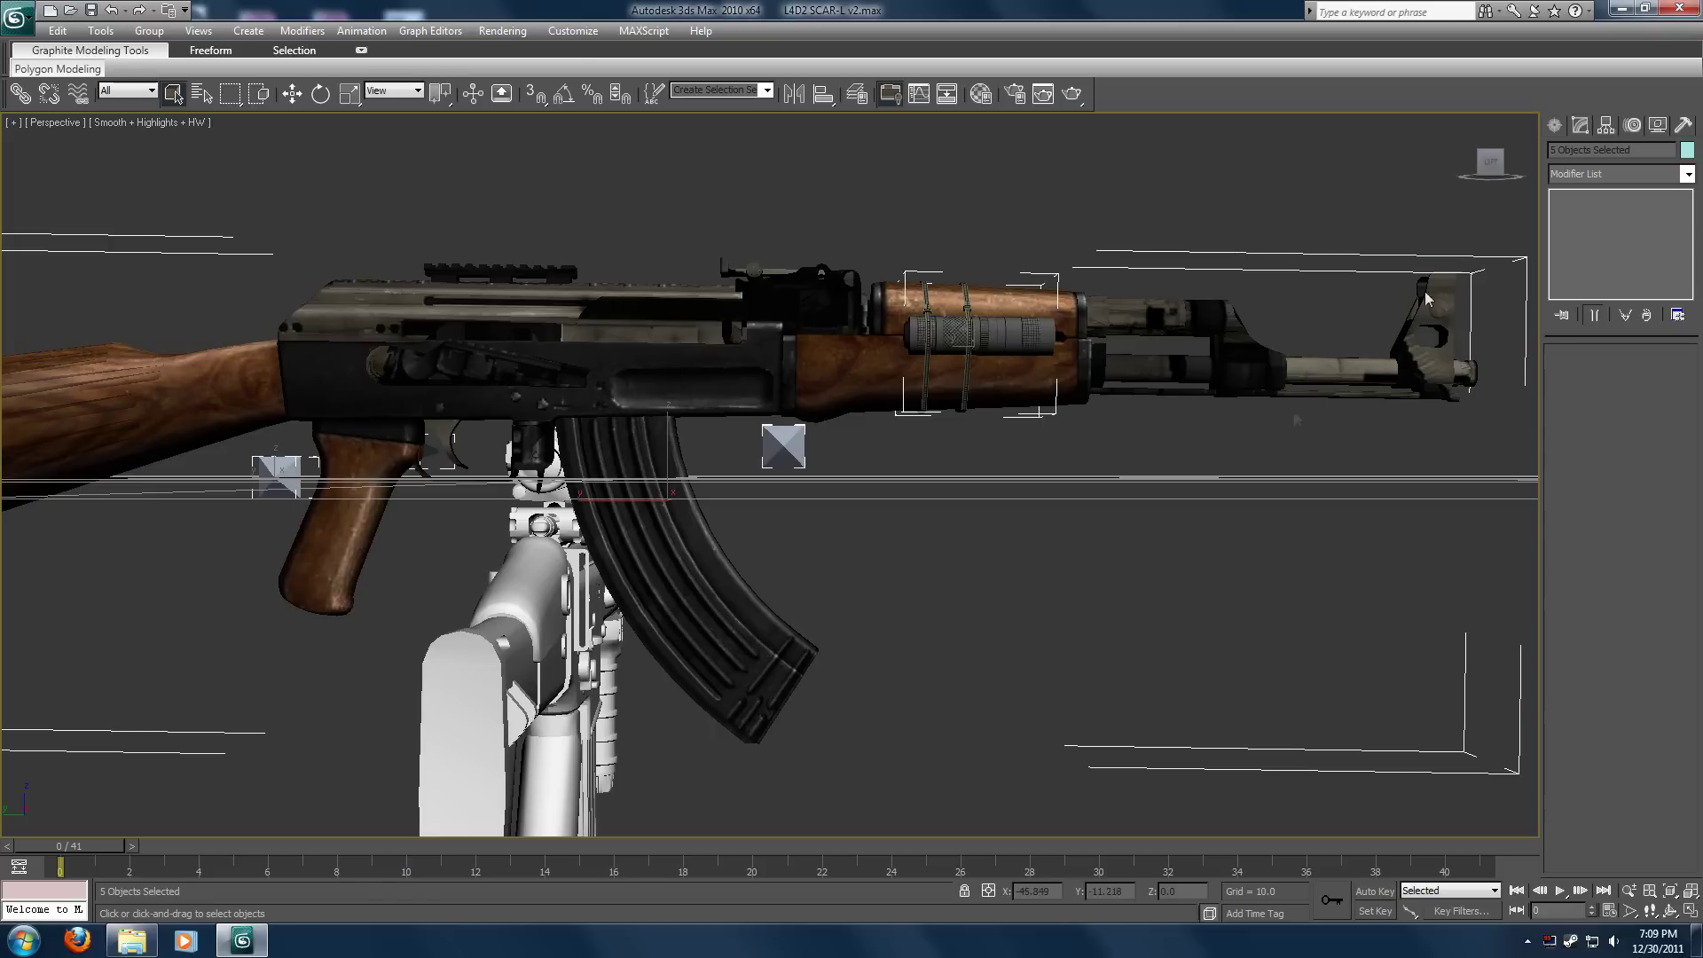
mouse_move(1490, 164)
mouse_down()
mouse_move(1473, 174)
mouse_move(1492, 170)
mouse_up()
click(1493, 170)
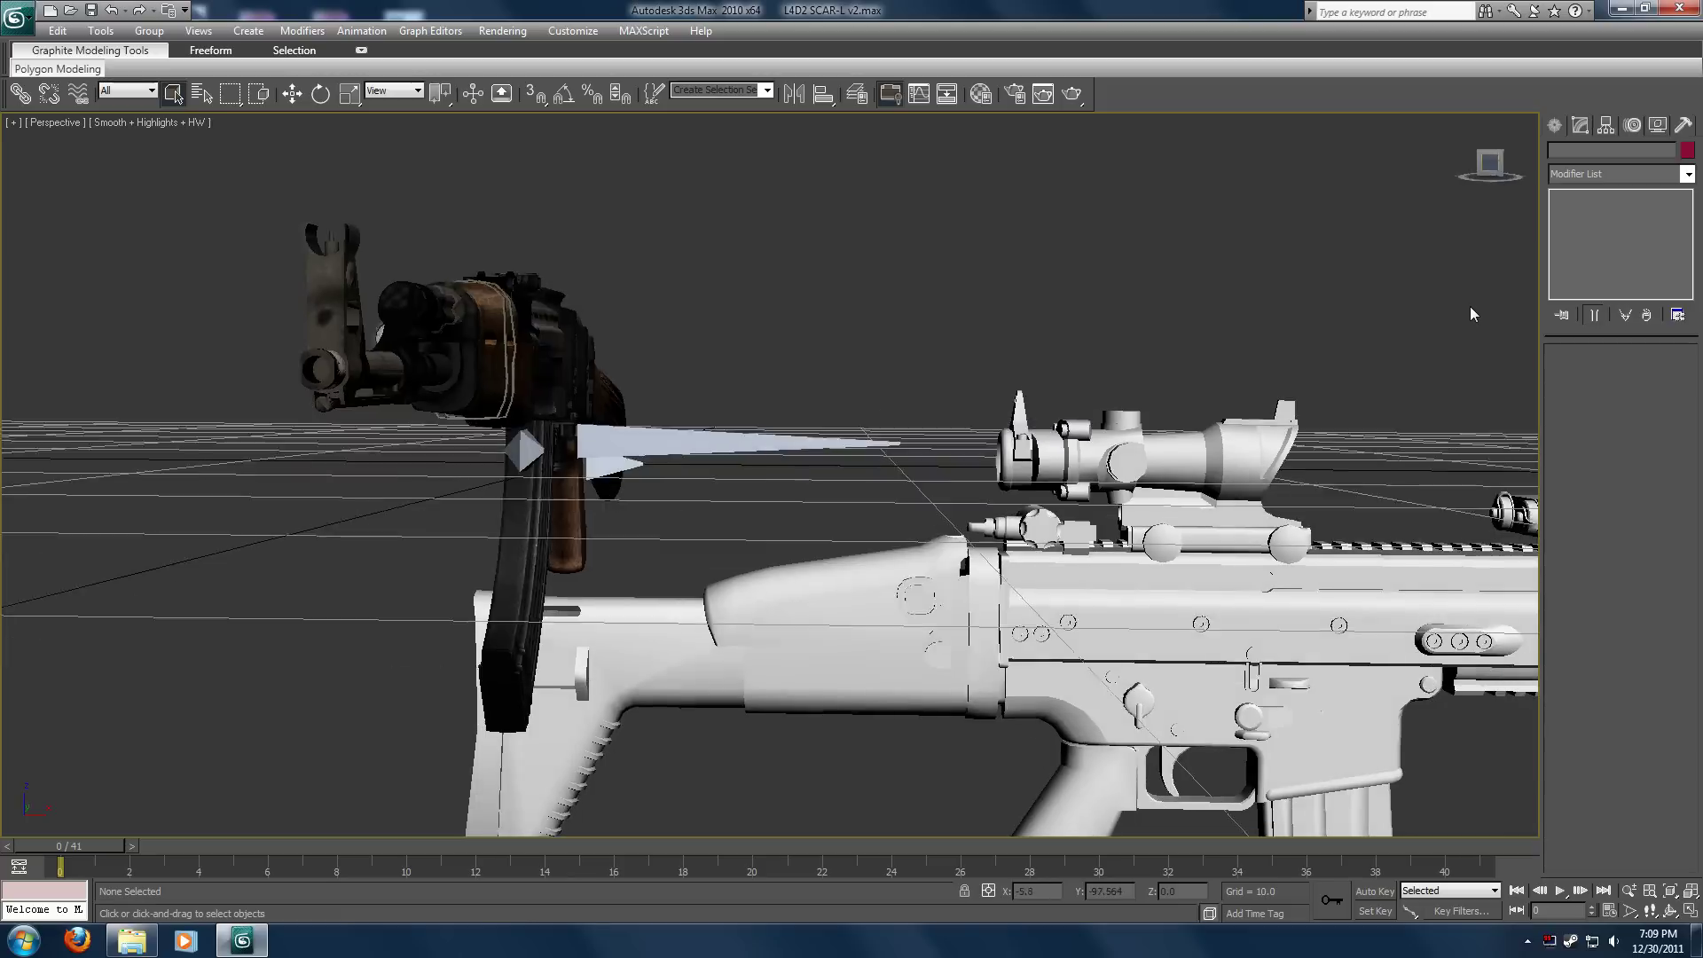
scroll(1366, 282, up, 3)
middle_drag(1307, 259, 1304, 285)
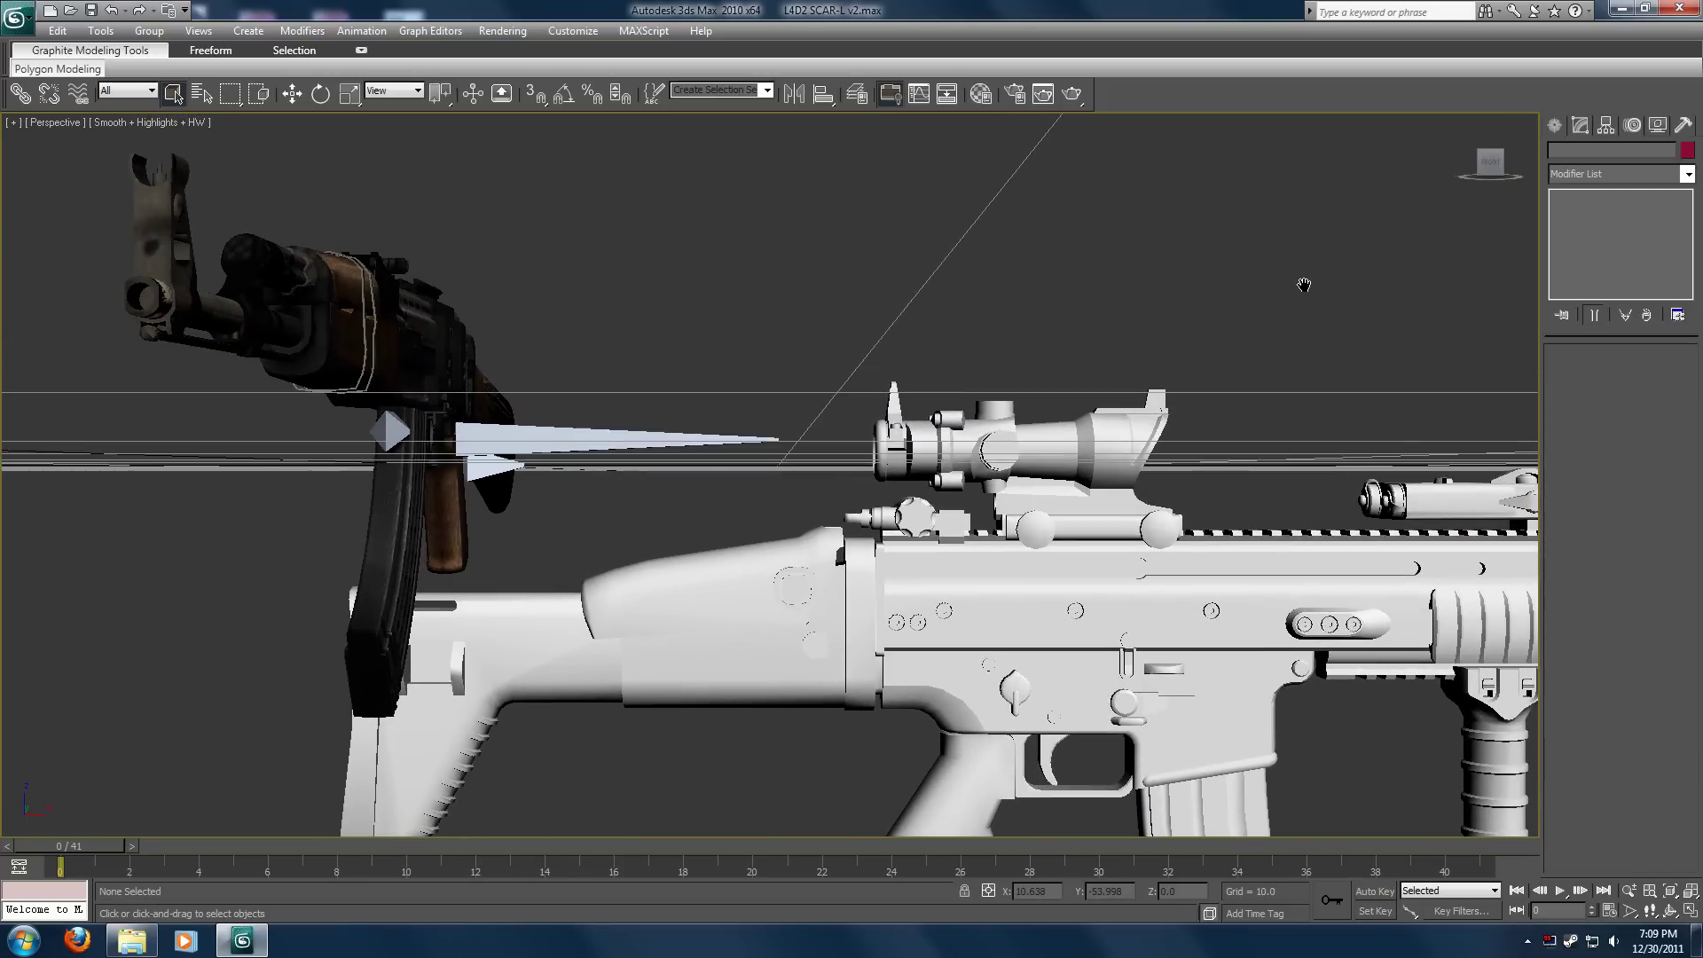
Unfreeze all objects and rotate the SCAR-H about the vertical axis until it runs parallel to the AK-47.
right_click(1300, 285)
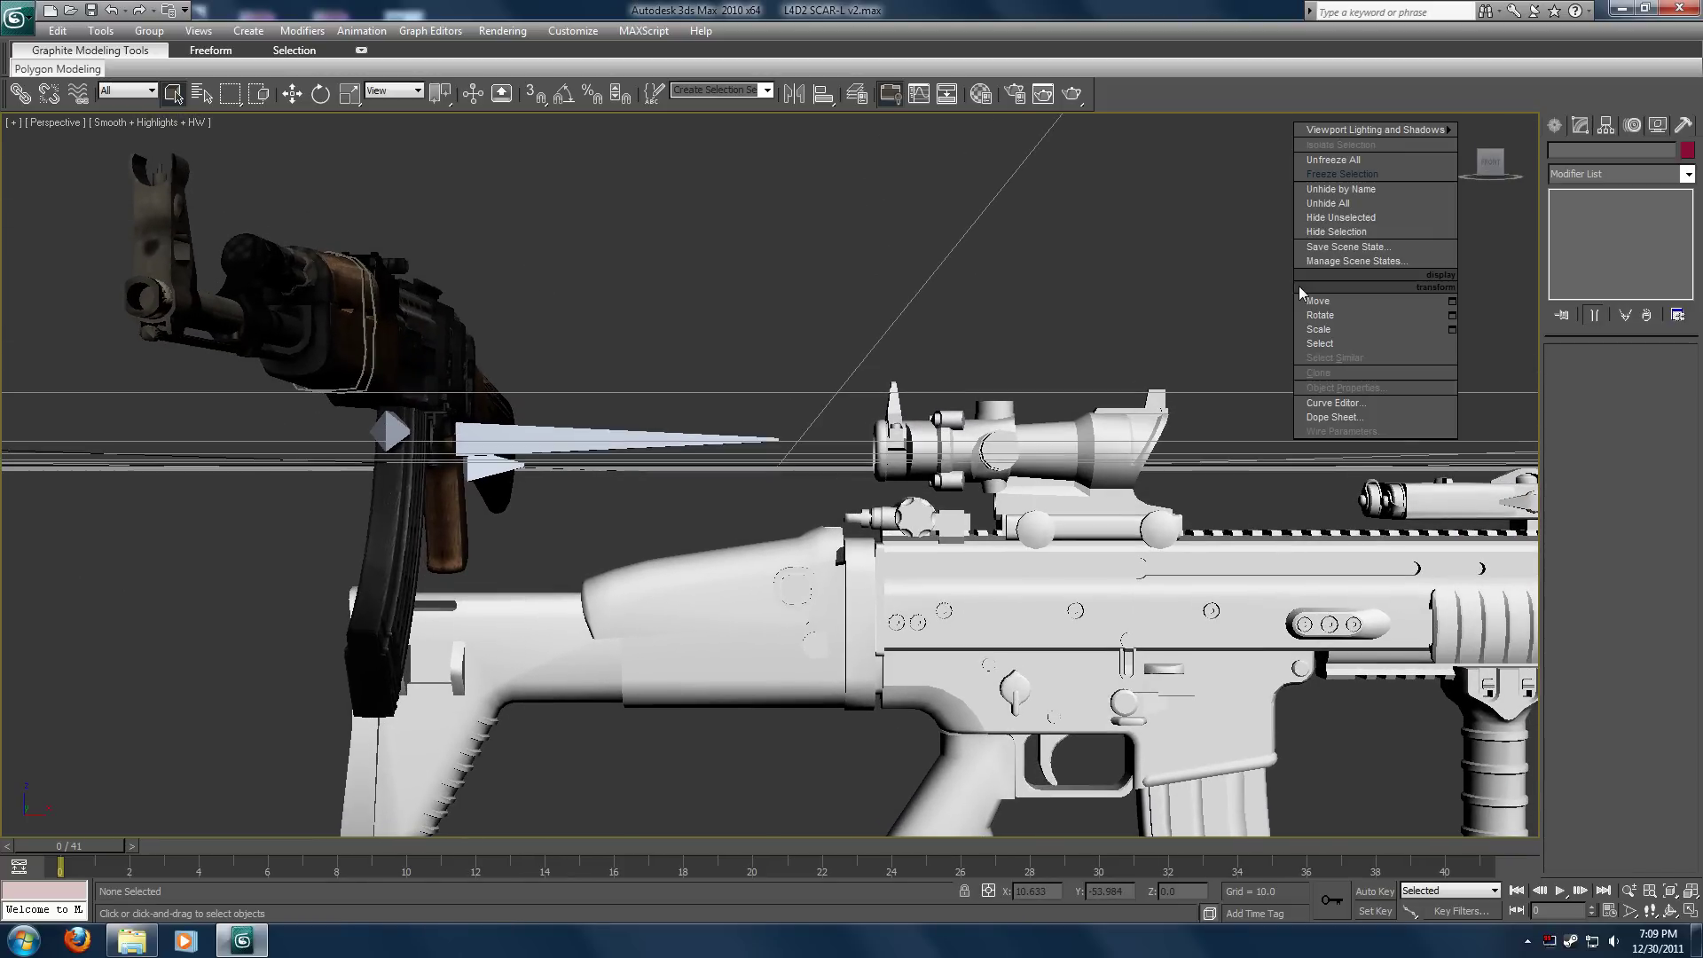
click(1329, 163)
click(987, 602)
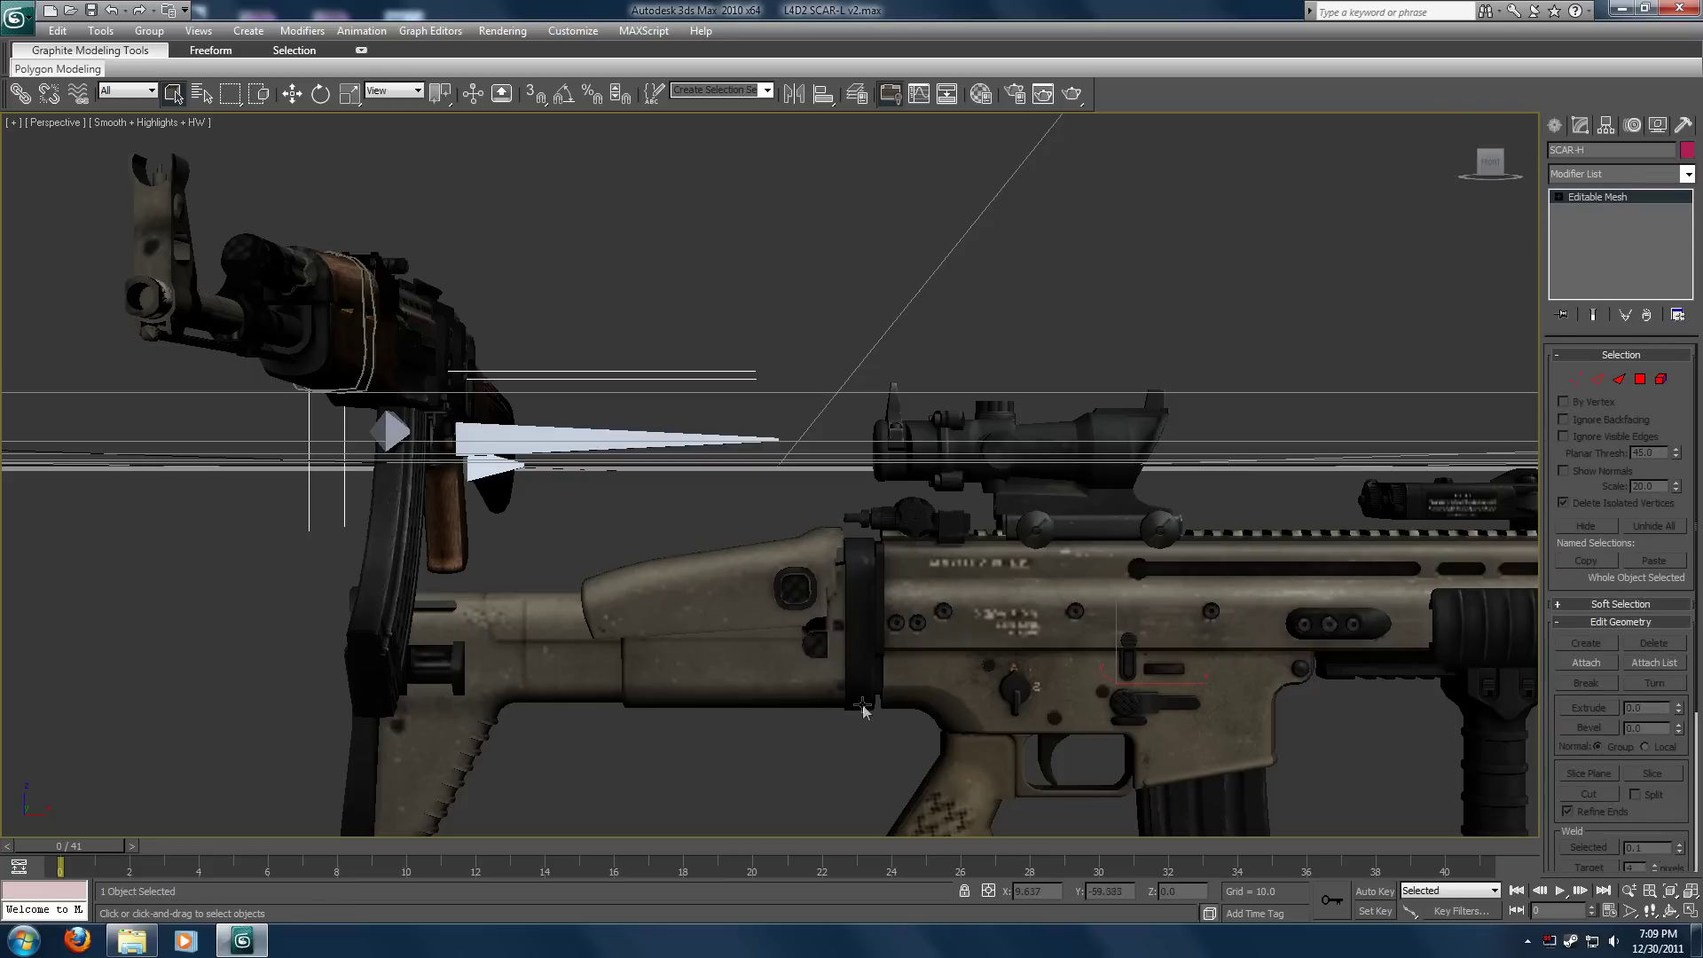
key(e)
key(Return)
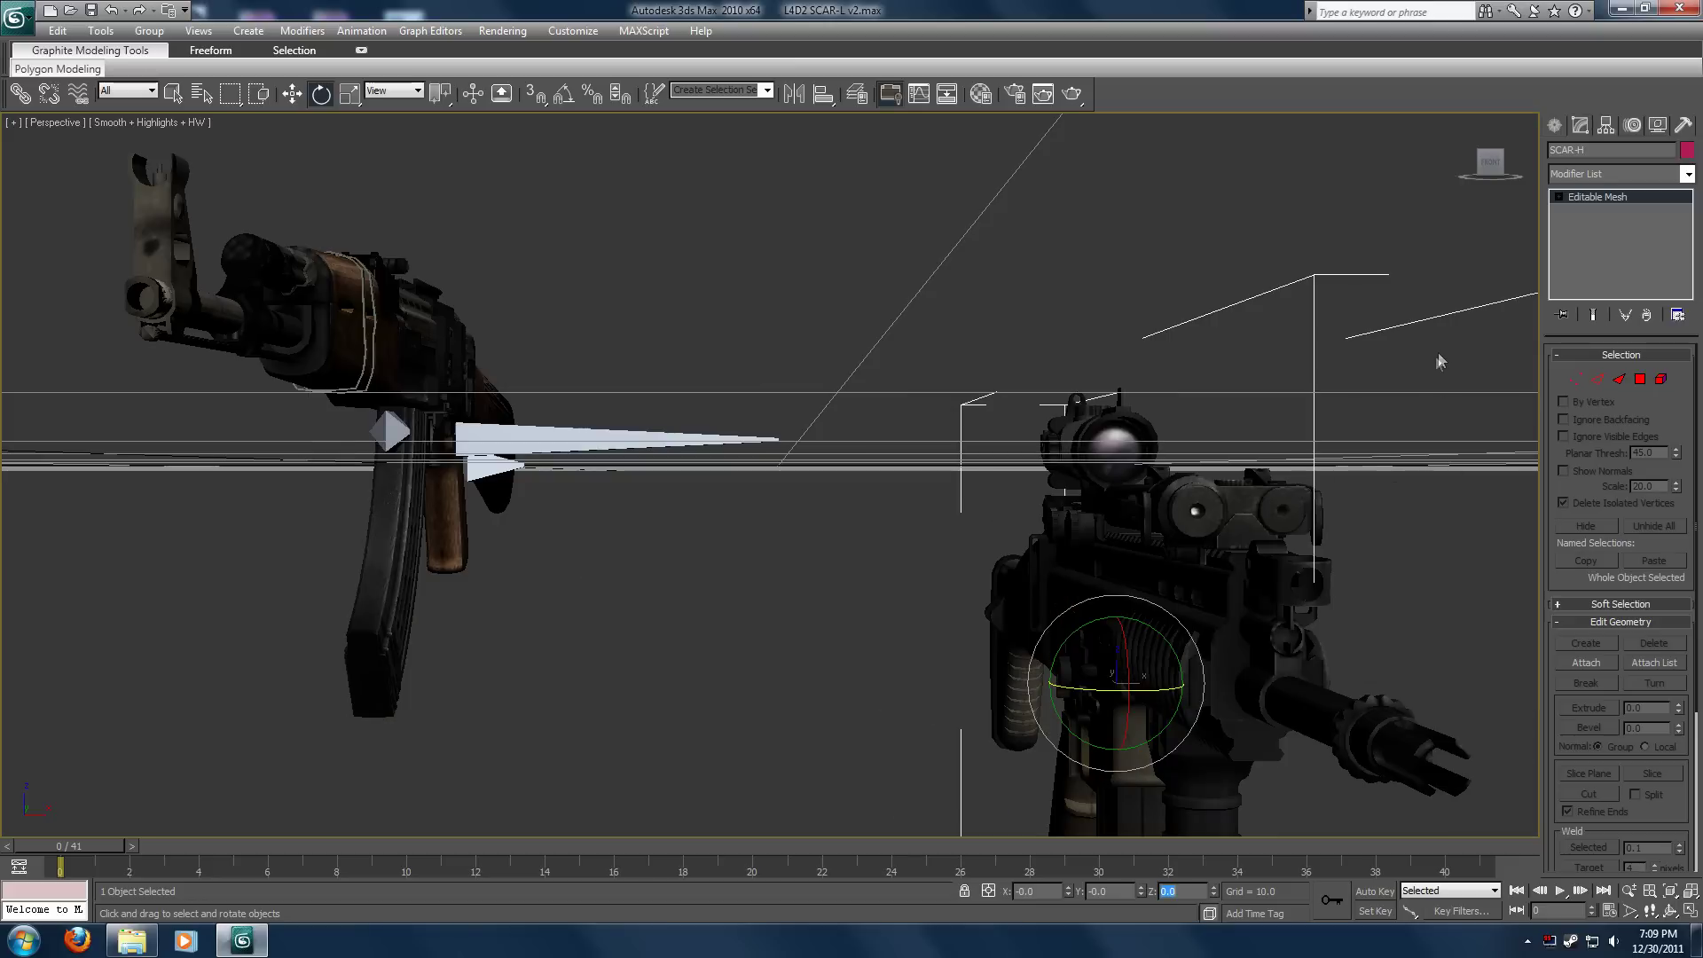
Move the SCAR-H sideways and up onto the AK-47, to about X -0.139 and Z 1.287.
click(294, 92)
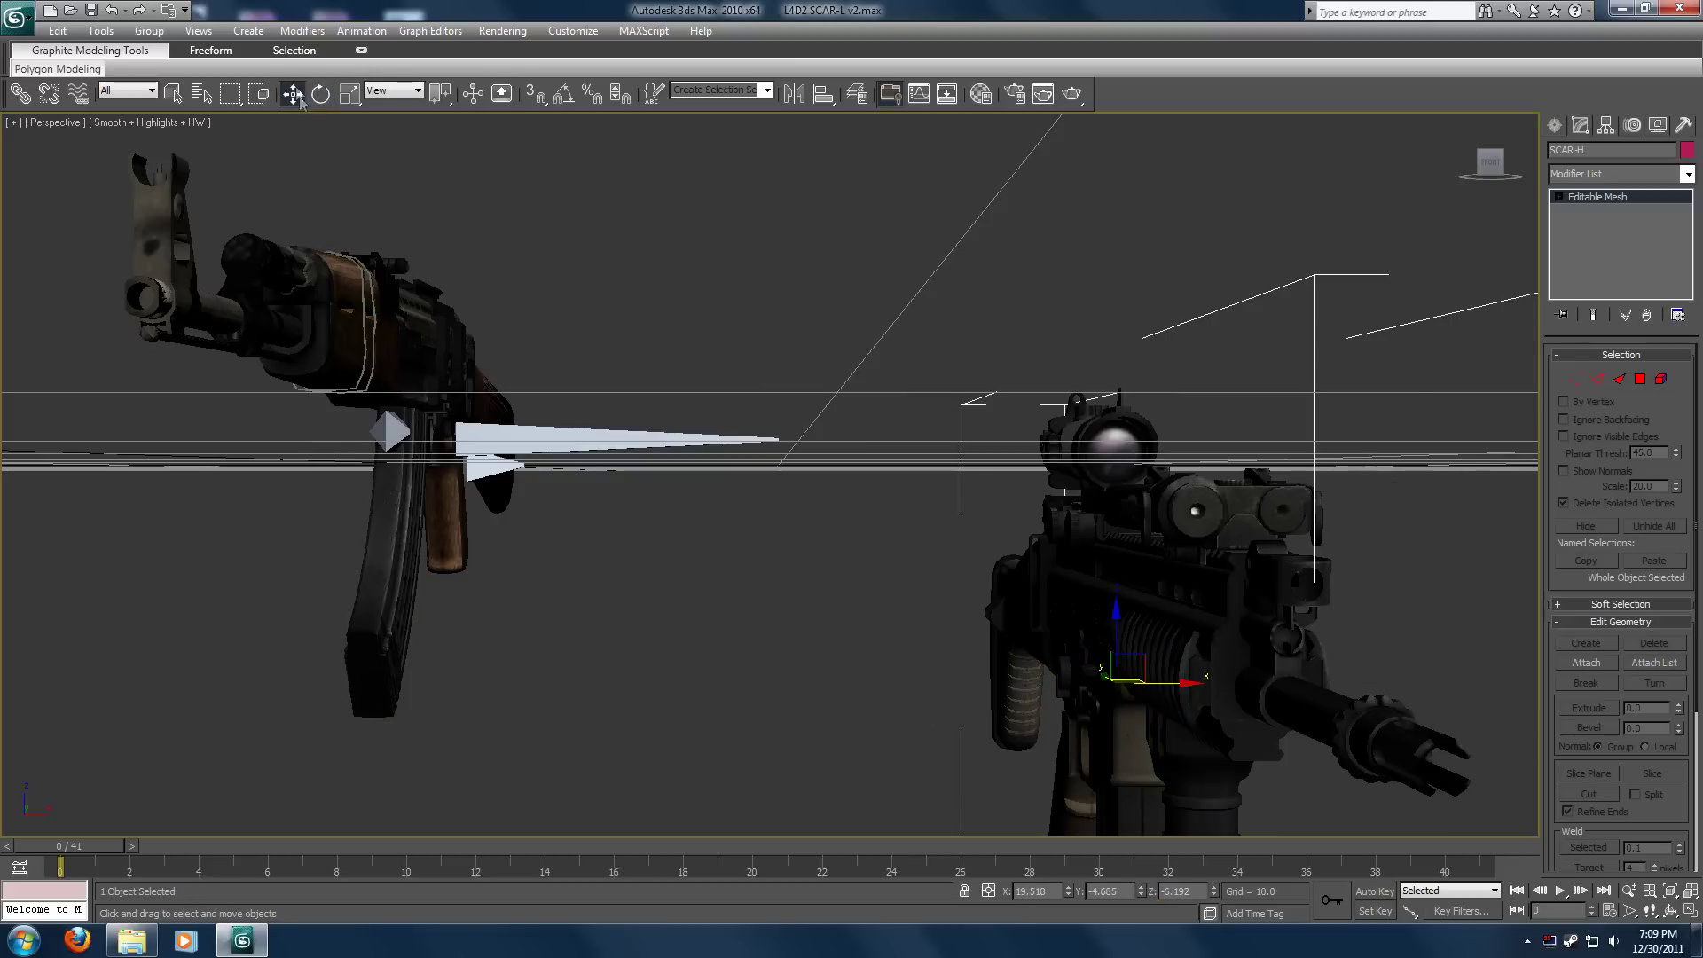
drag(1184, 681, 637, 642)
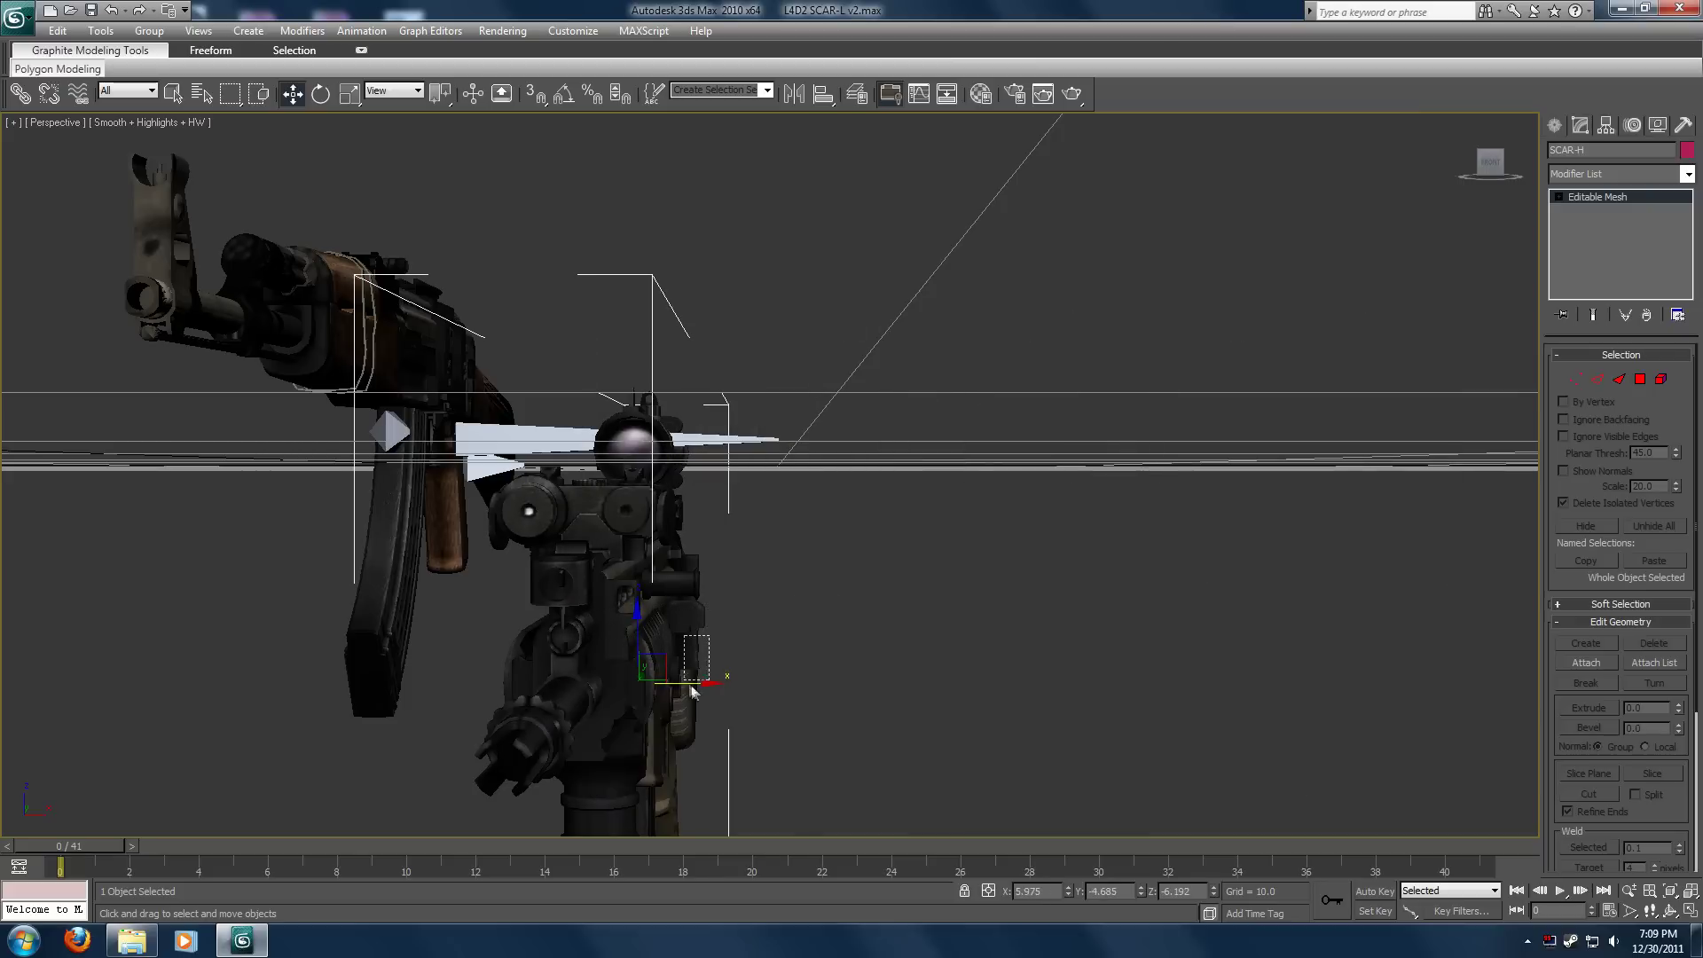
drag(705, 684, 485, 662)
drag(418, 612, 389, 349)
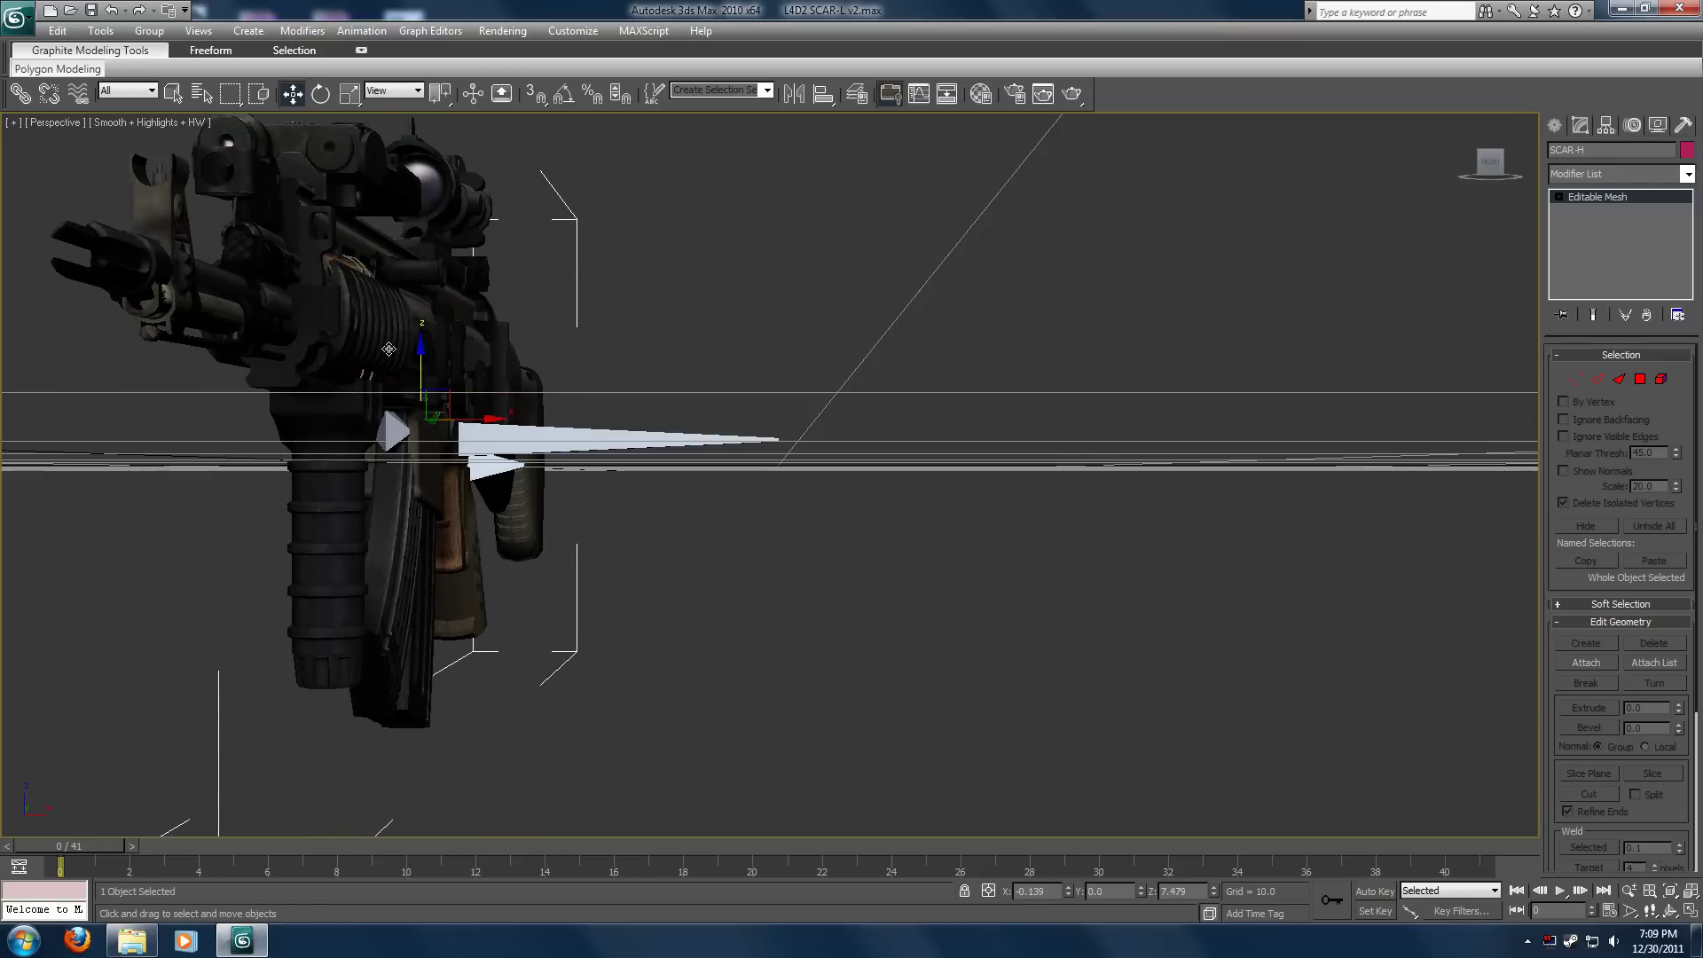
In side view, shift the SCAR-H along the AK-47 to about Y -6.147 and raise it to about Z 2.895.
click(1492, 169)
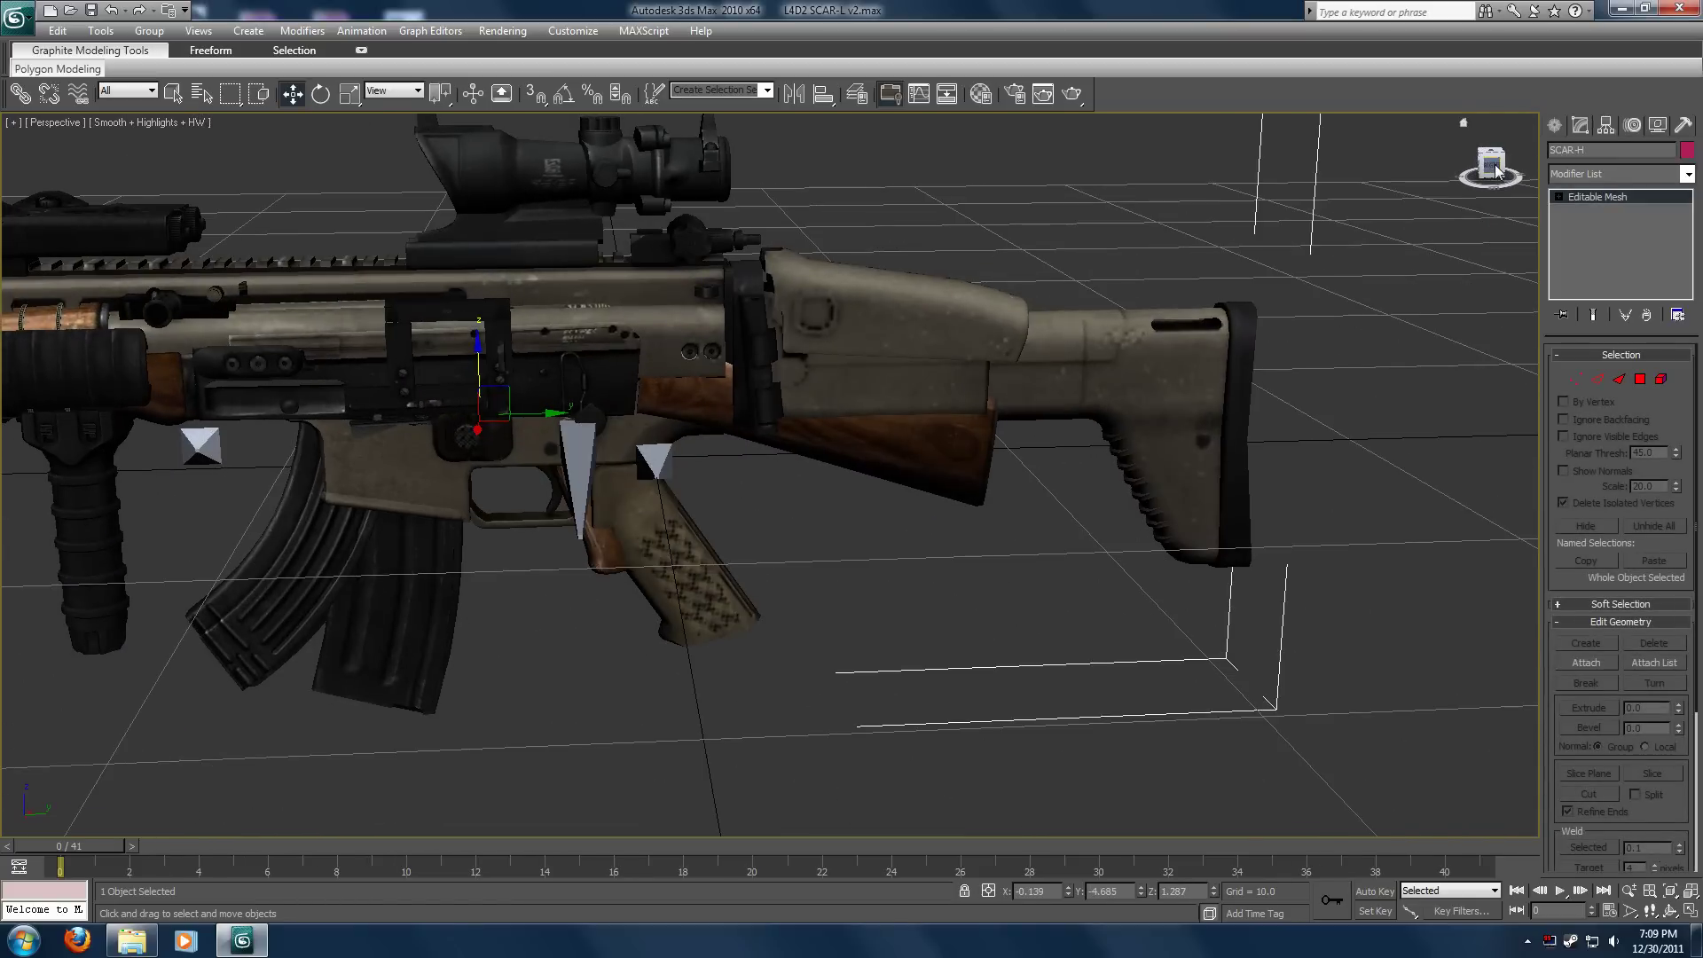
scroll(1130, 348, up, 3)
middle_drag(1062, 337, 1240, 394)
drag(505, 380, 519, 292)
drag(571, 347, 490, 347)
Scale the SCAR-H to 150 percent on the X, Y and Z axes.
right_click(349, 93)
text(150)
key(Tab)
text(150)
key(Tab)
text(150)
key(Return)
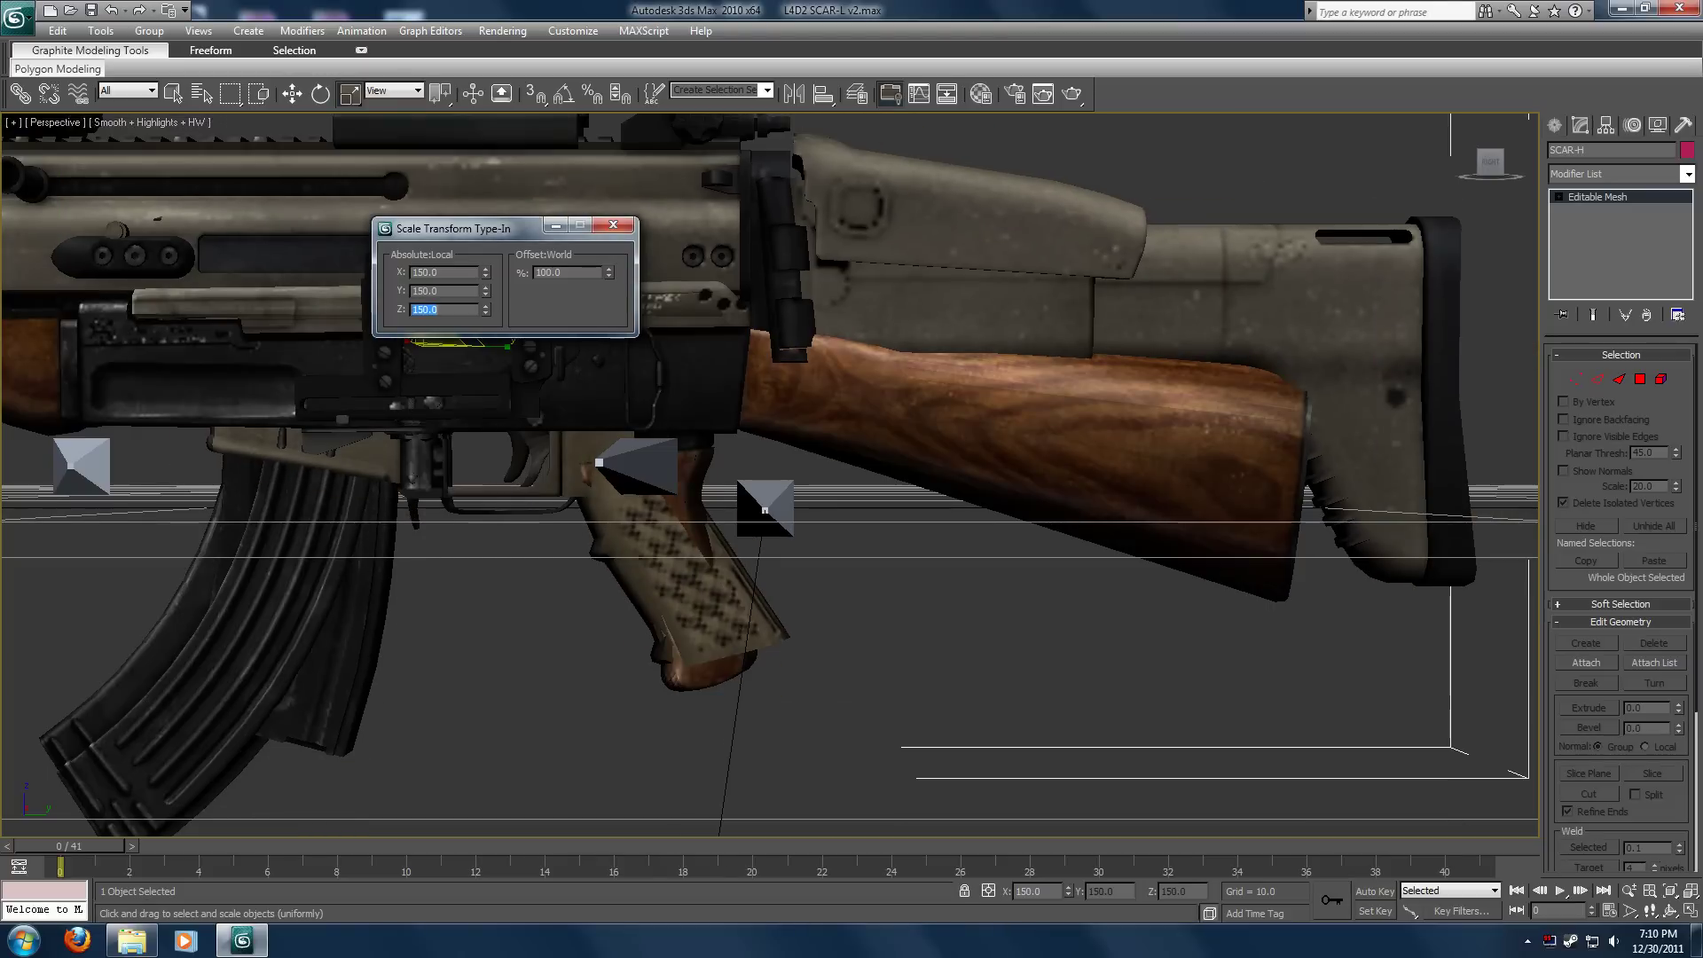
click(613, 224)
Lower the SCAR-H to about Z 2.526 and slide it along the AK-47 to about Y -5.709.
key(w)
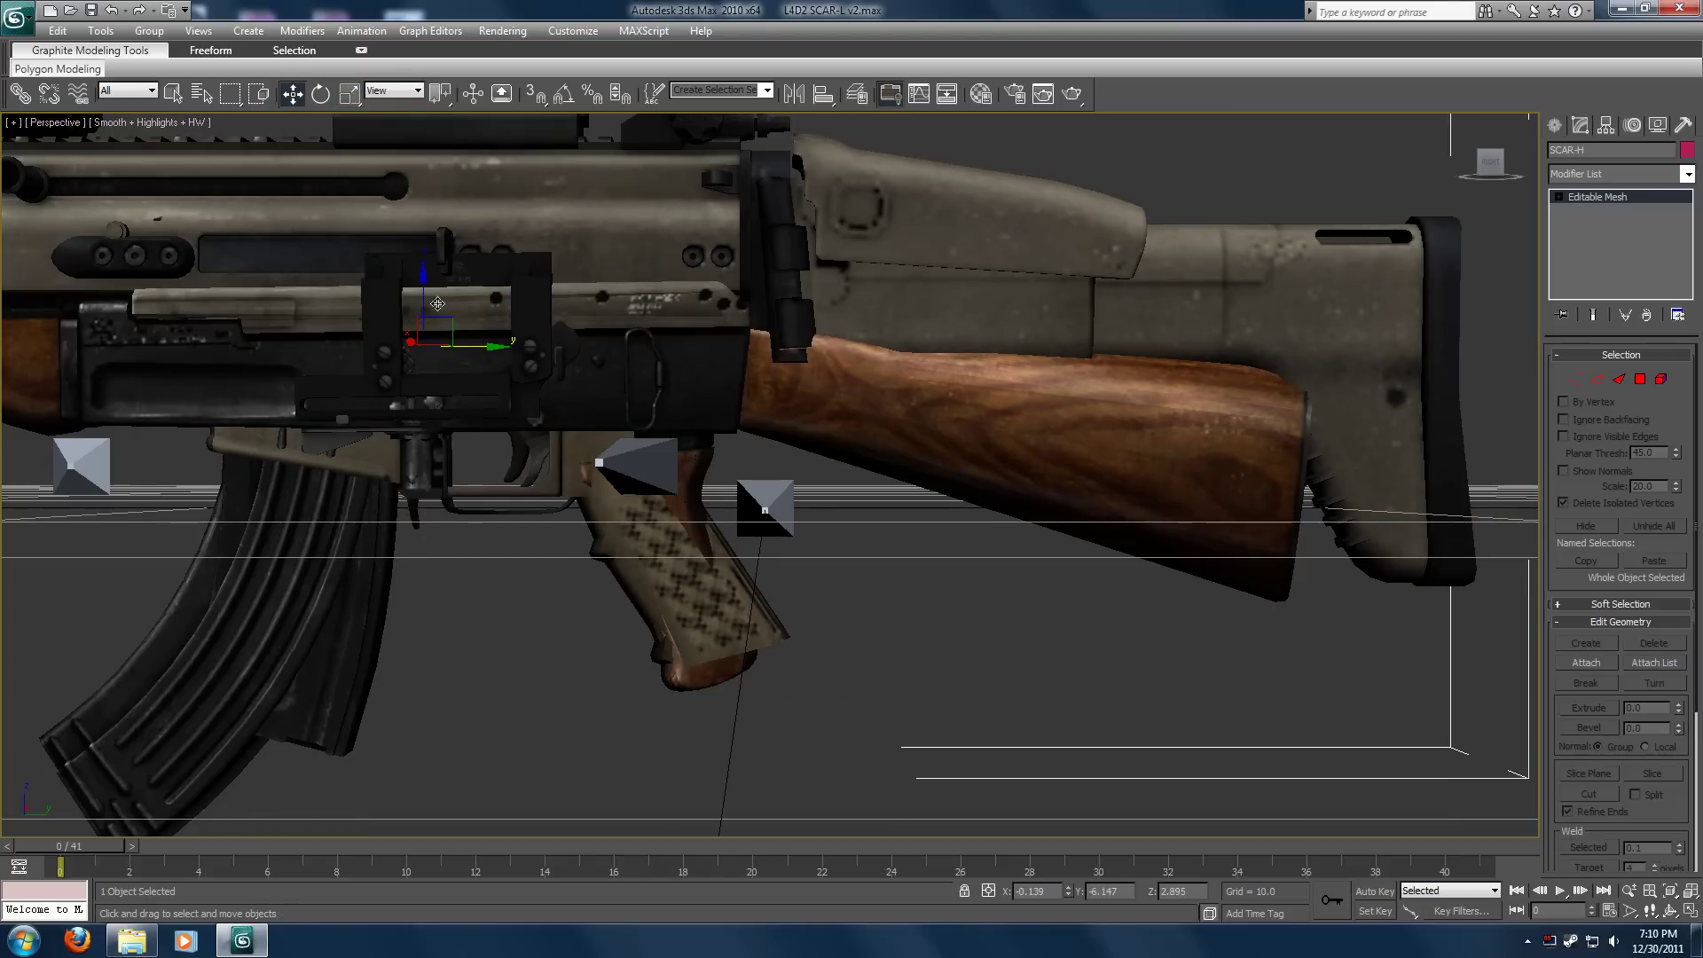
drag(422, 298, 427, 312)
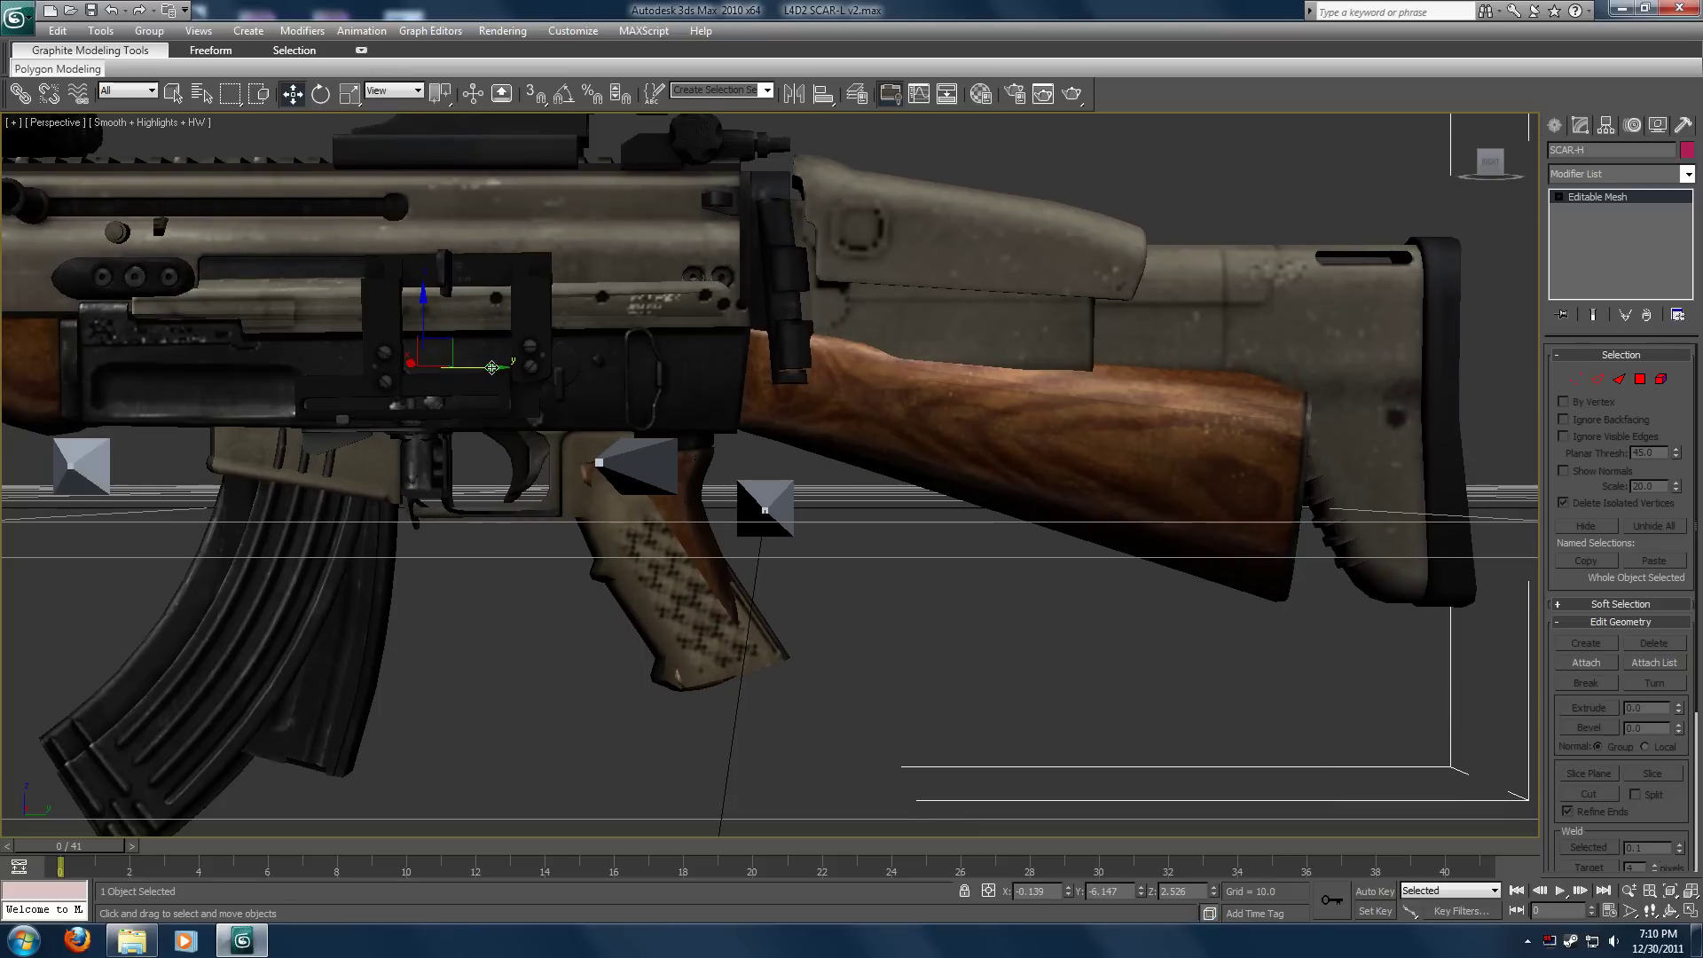
drag(492, 368, 517, 376)
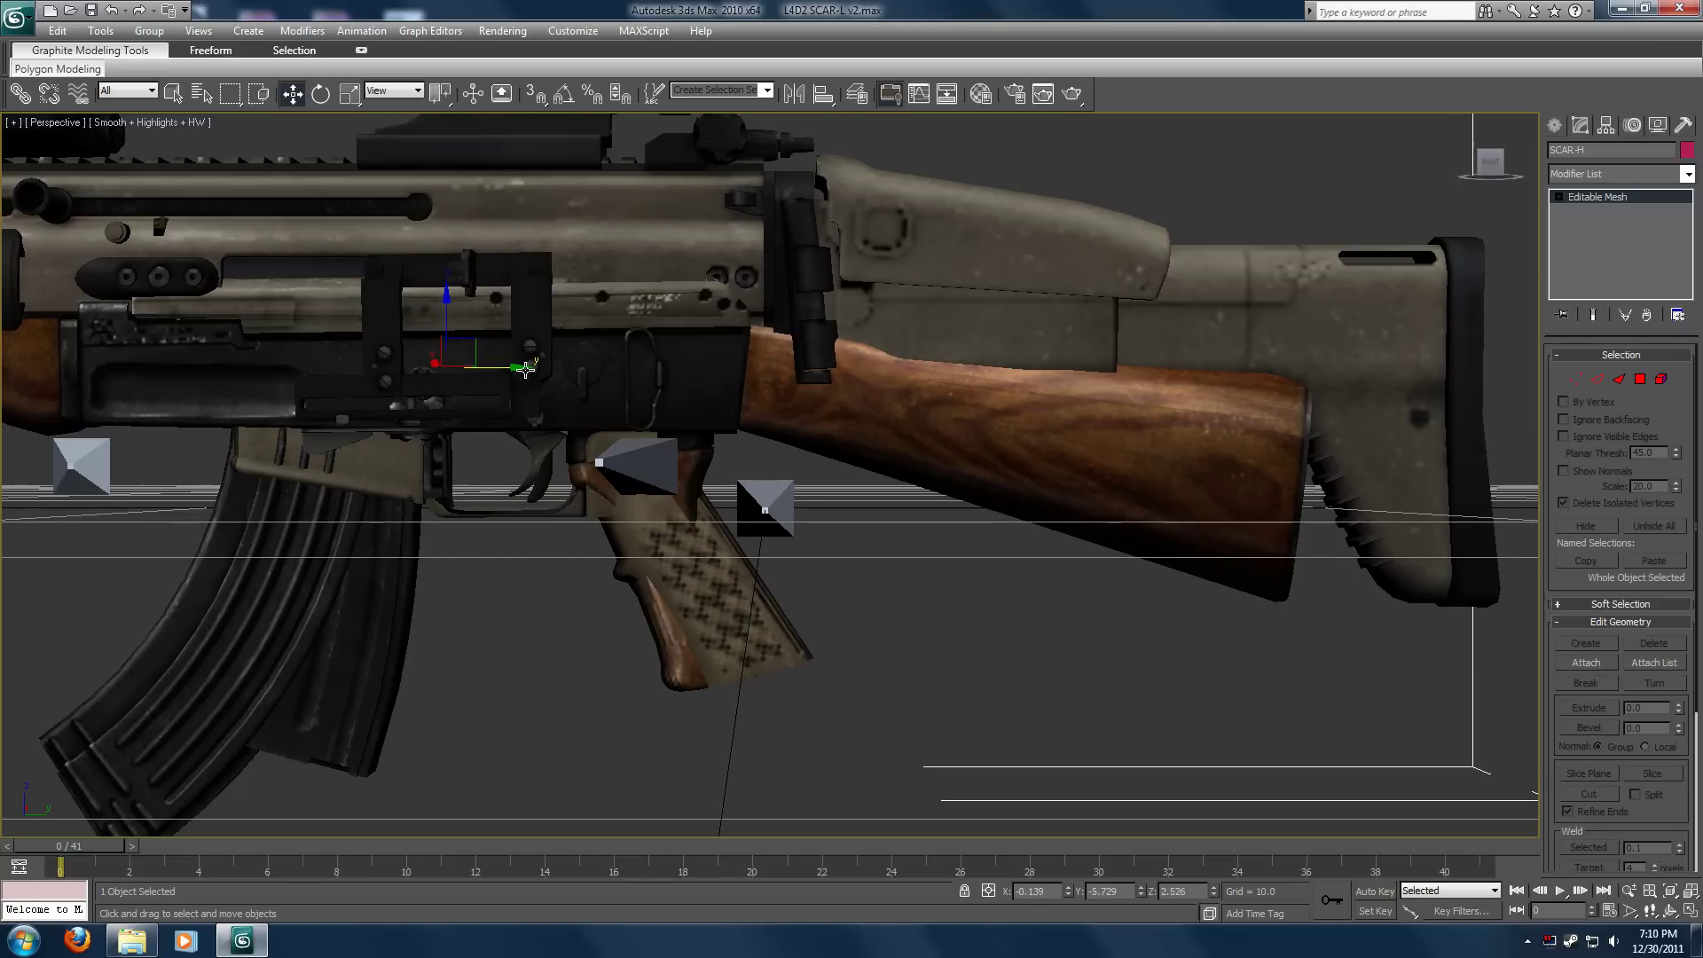
drag(521, 368, 523, 369)
From a top-down view, shift the SCAR-H sideways over the AK-47 to about X 0.199.
drag(1493, 167, 1567, 247)
click(1490, 166)
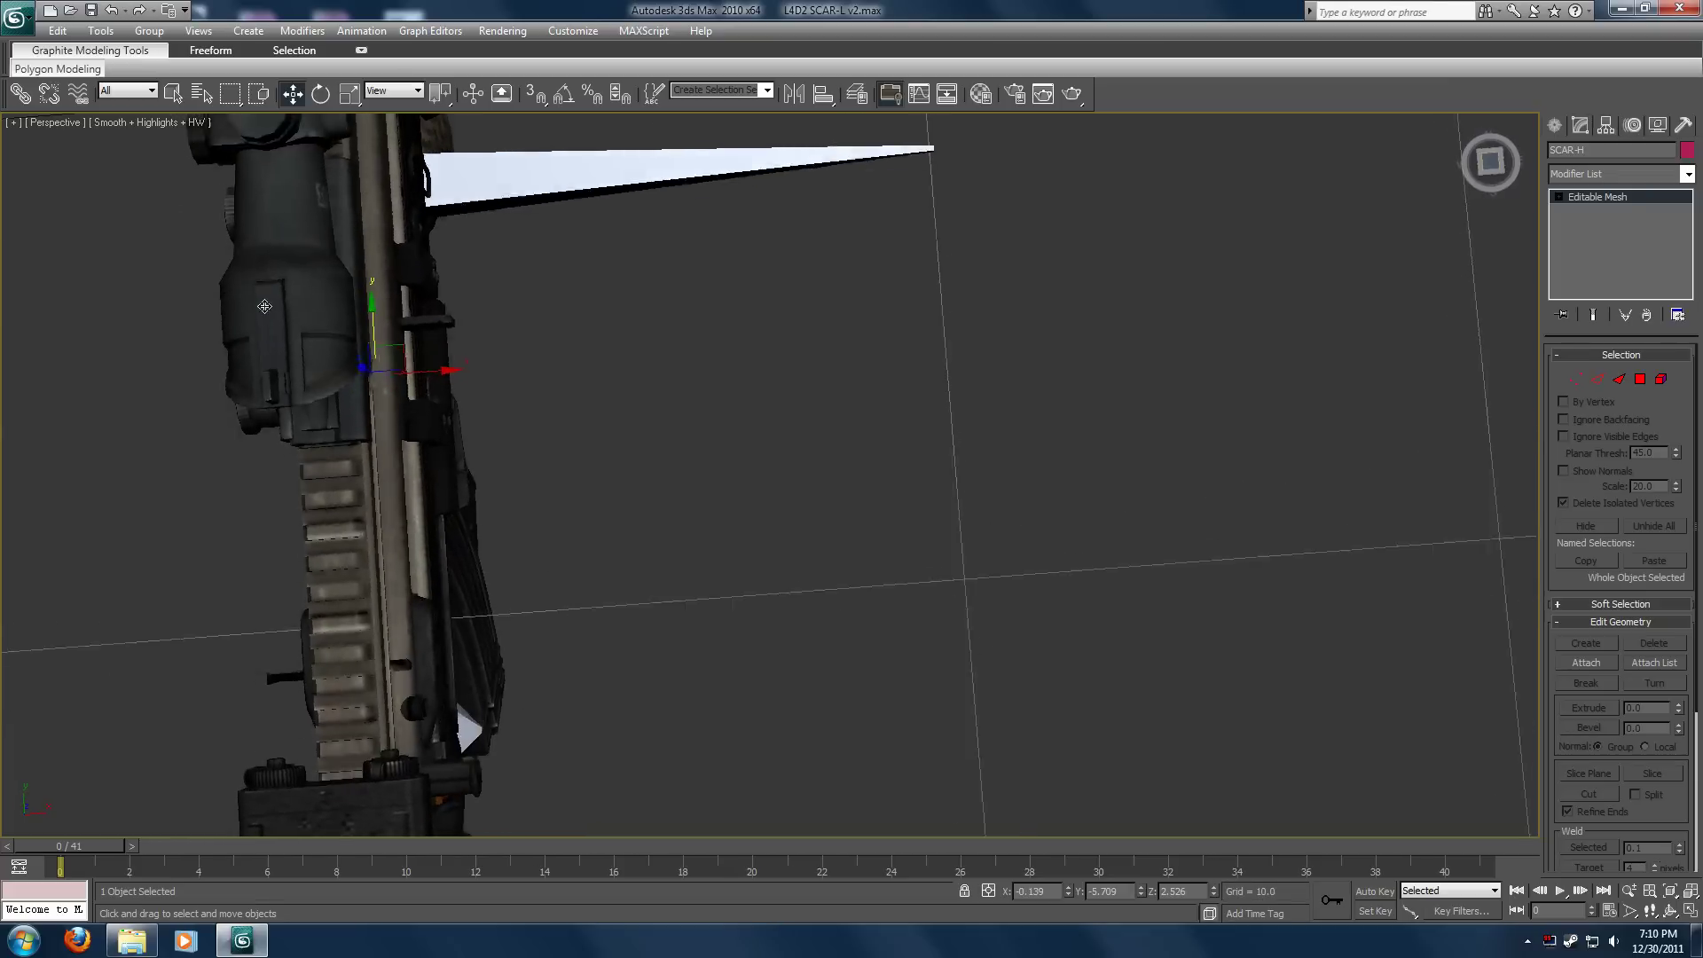
middle_drag(343, 307, 690, 376)
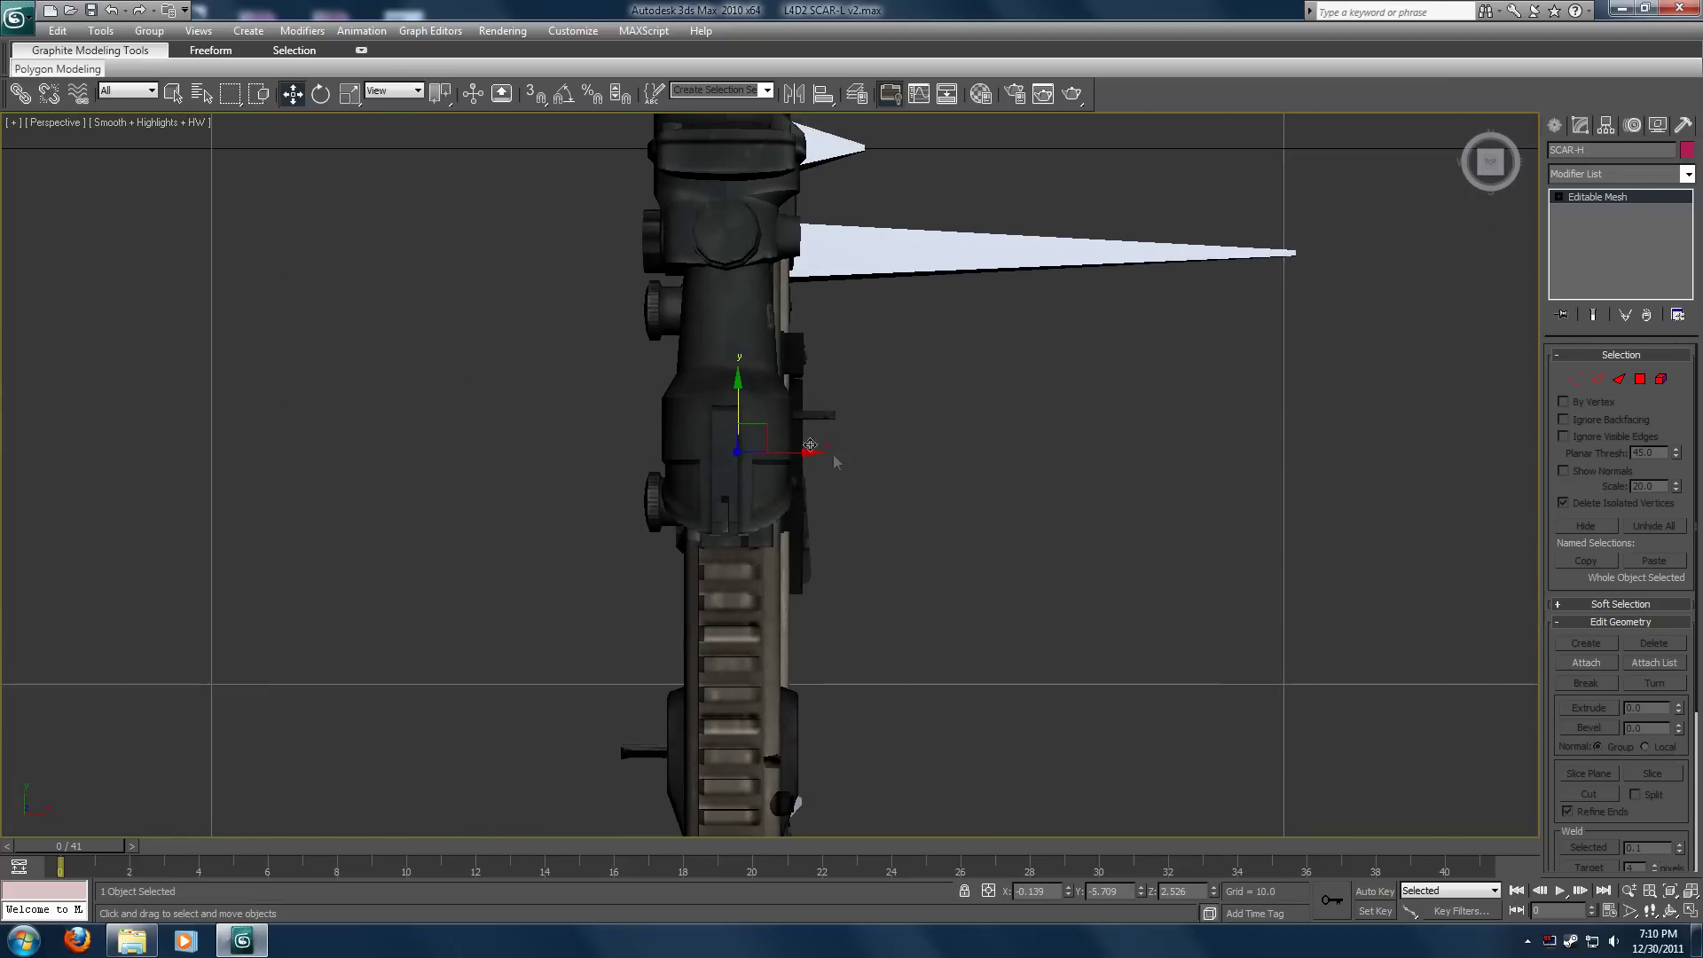
drag(810, 446, 829, 453)
drag(1490, 162, 1408, 158)
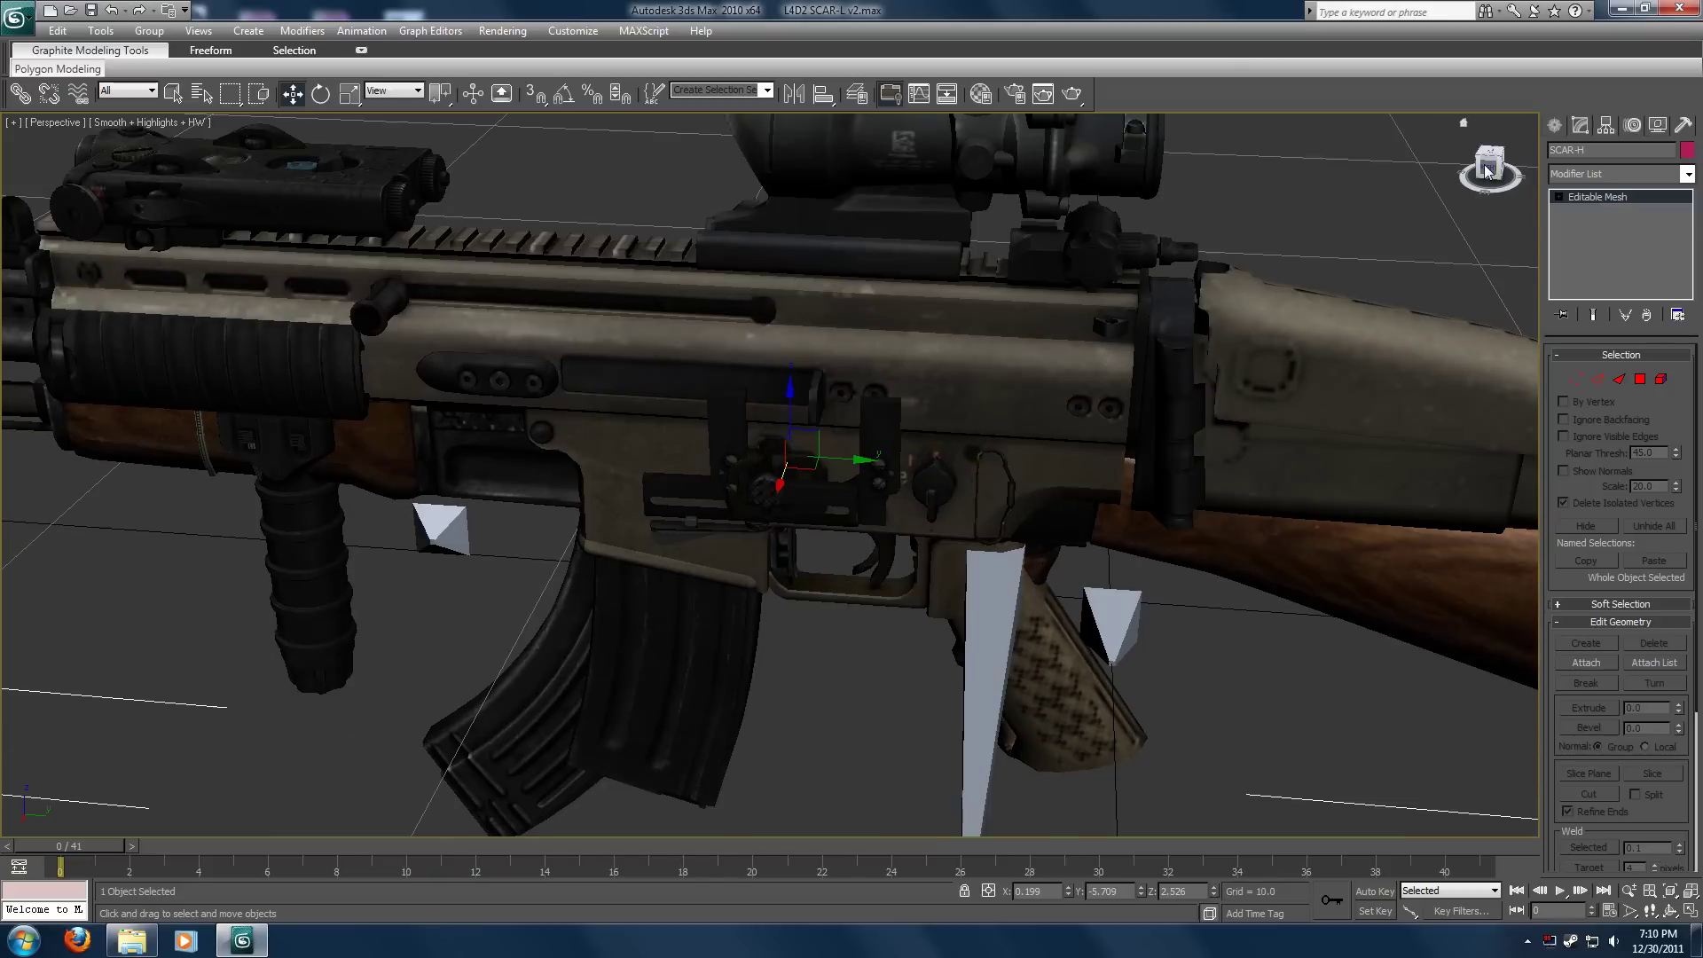
alt+middle_drag(1169, 408, 1103, 496)
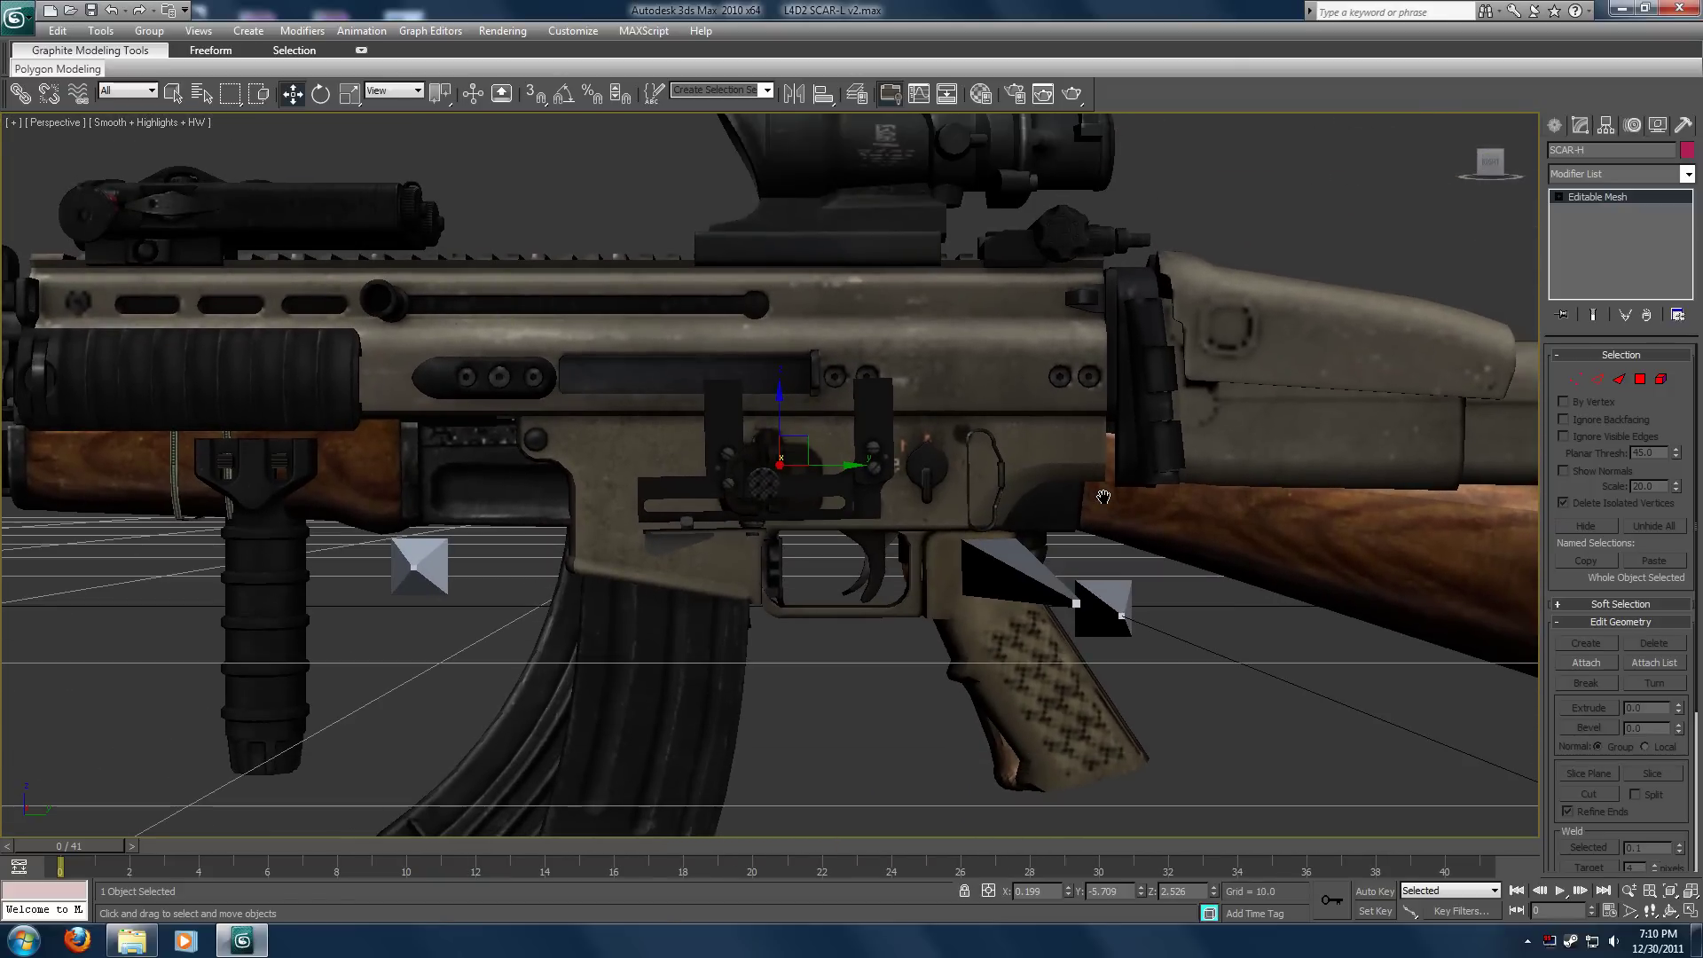
Examine the AK-47's Skin envelopes for ValveBiped.weapon_bone and ValveBiped.weapon_bone_Clip.
click(1307, 548)
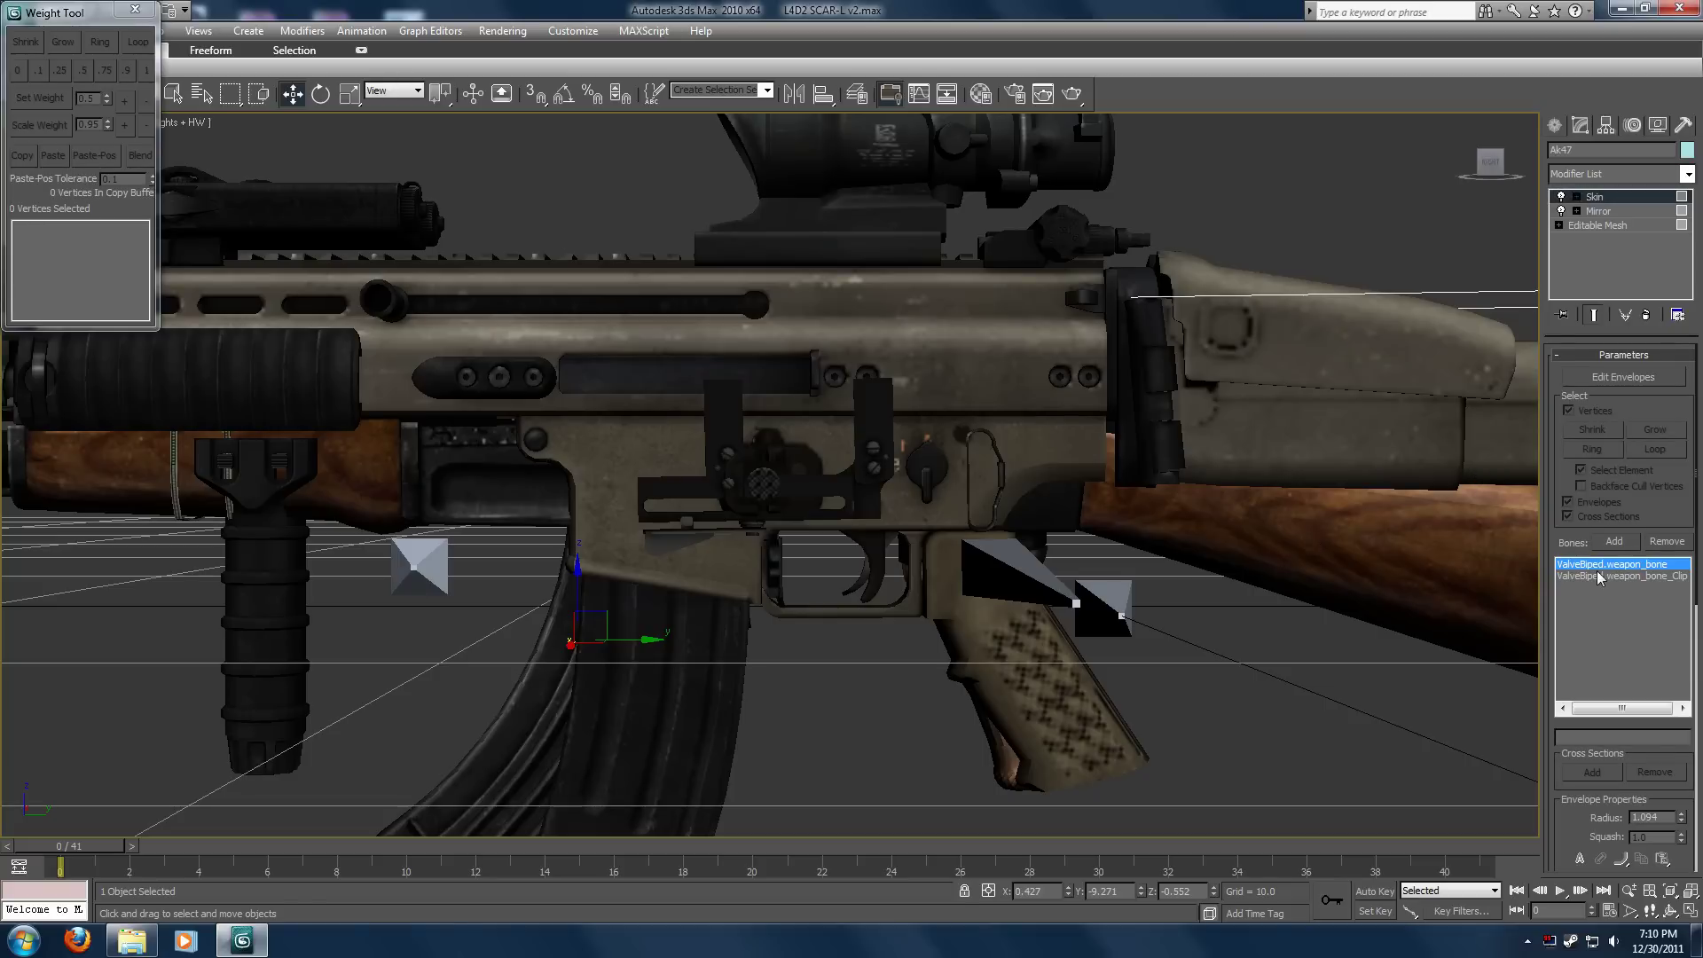
click(1614, 380)
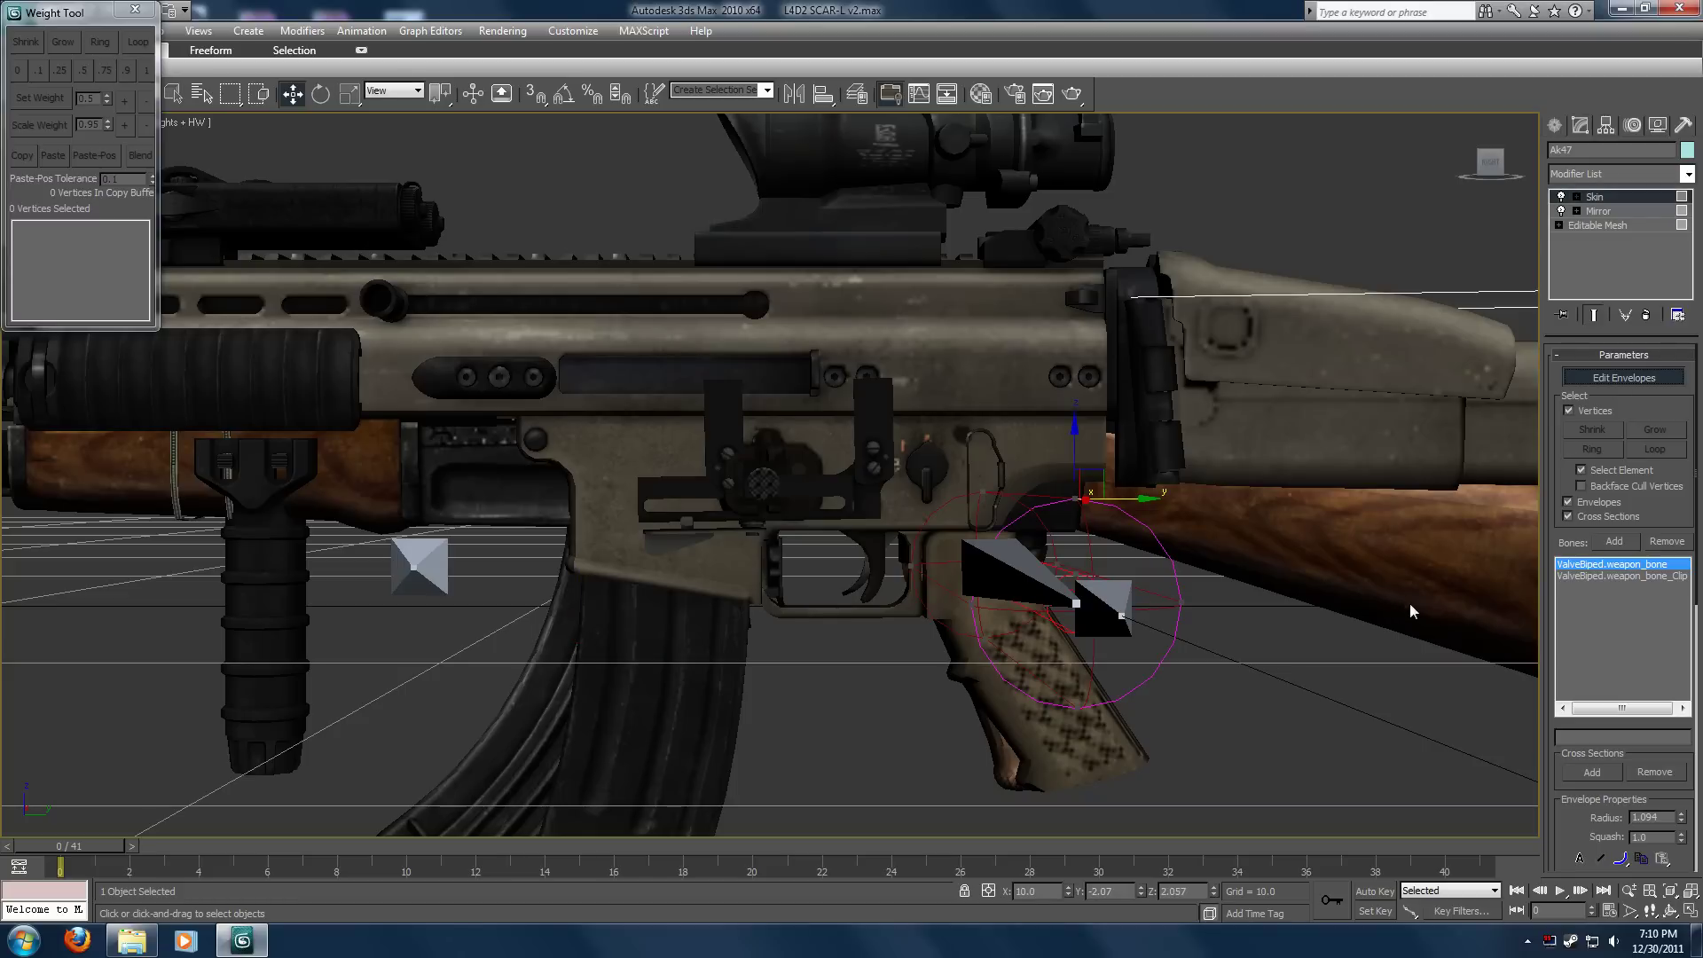
click(1657, 577)
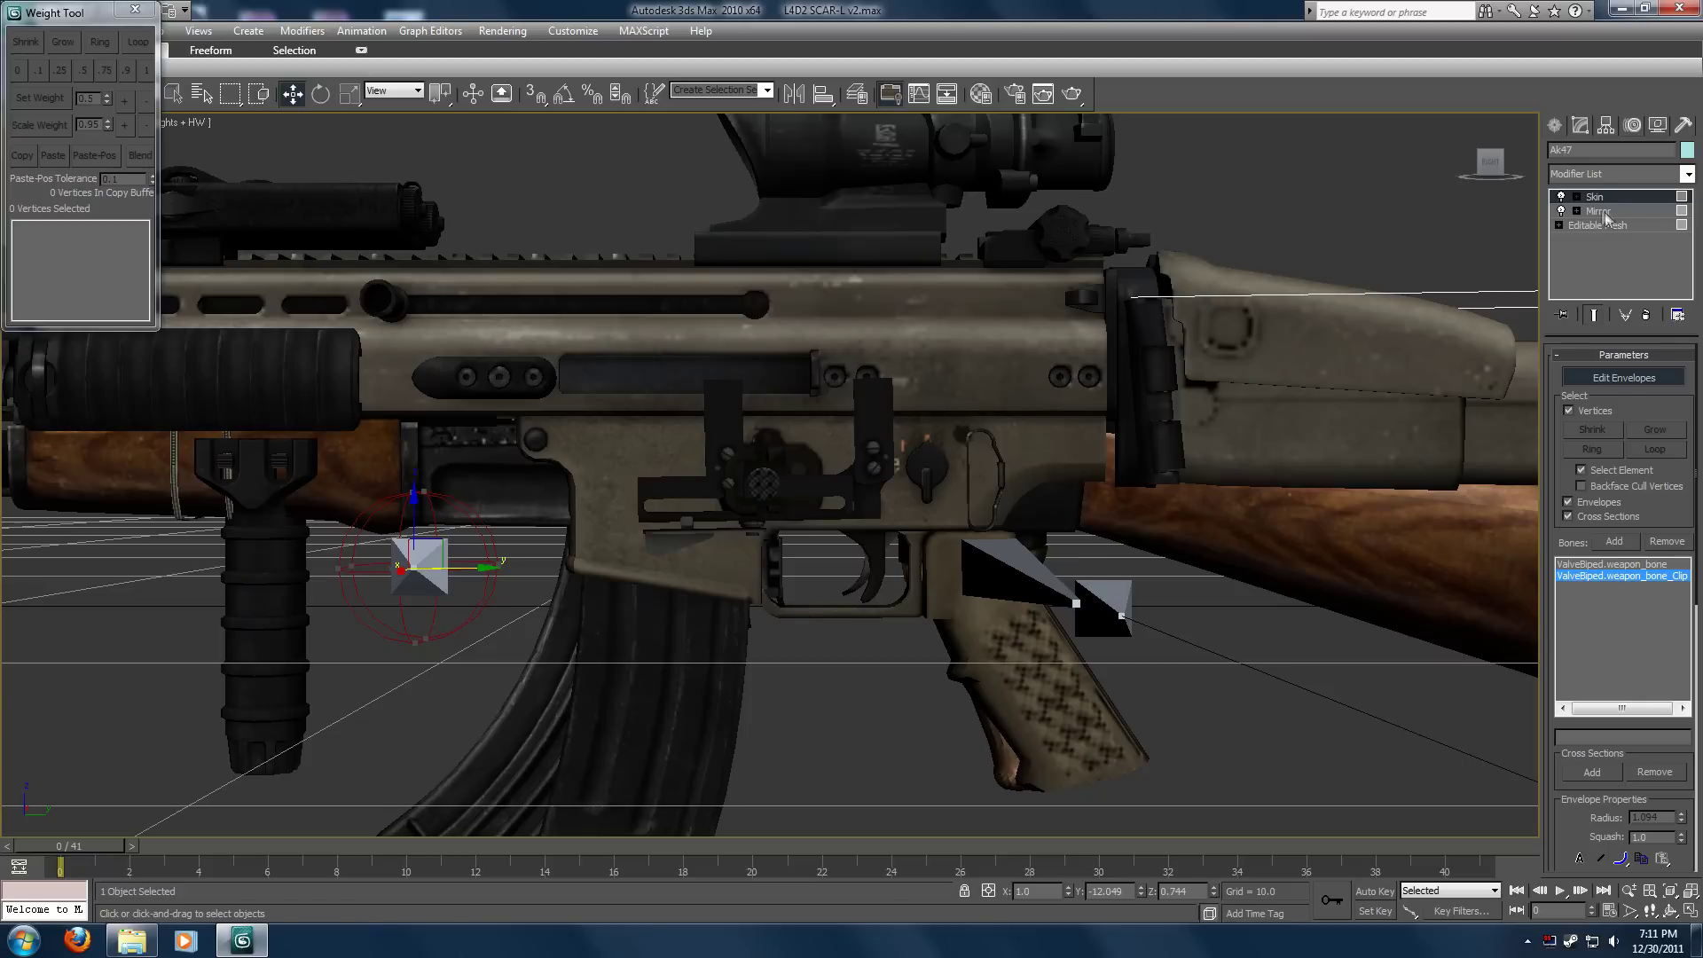
Delete the AK-47 mesh while keeping its bones in the scene.
right_click(1274, 536)
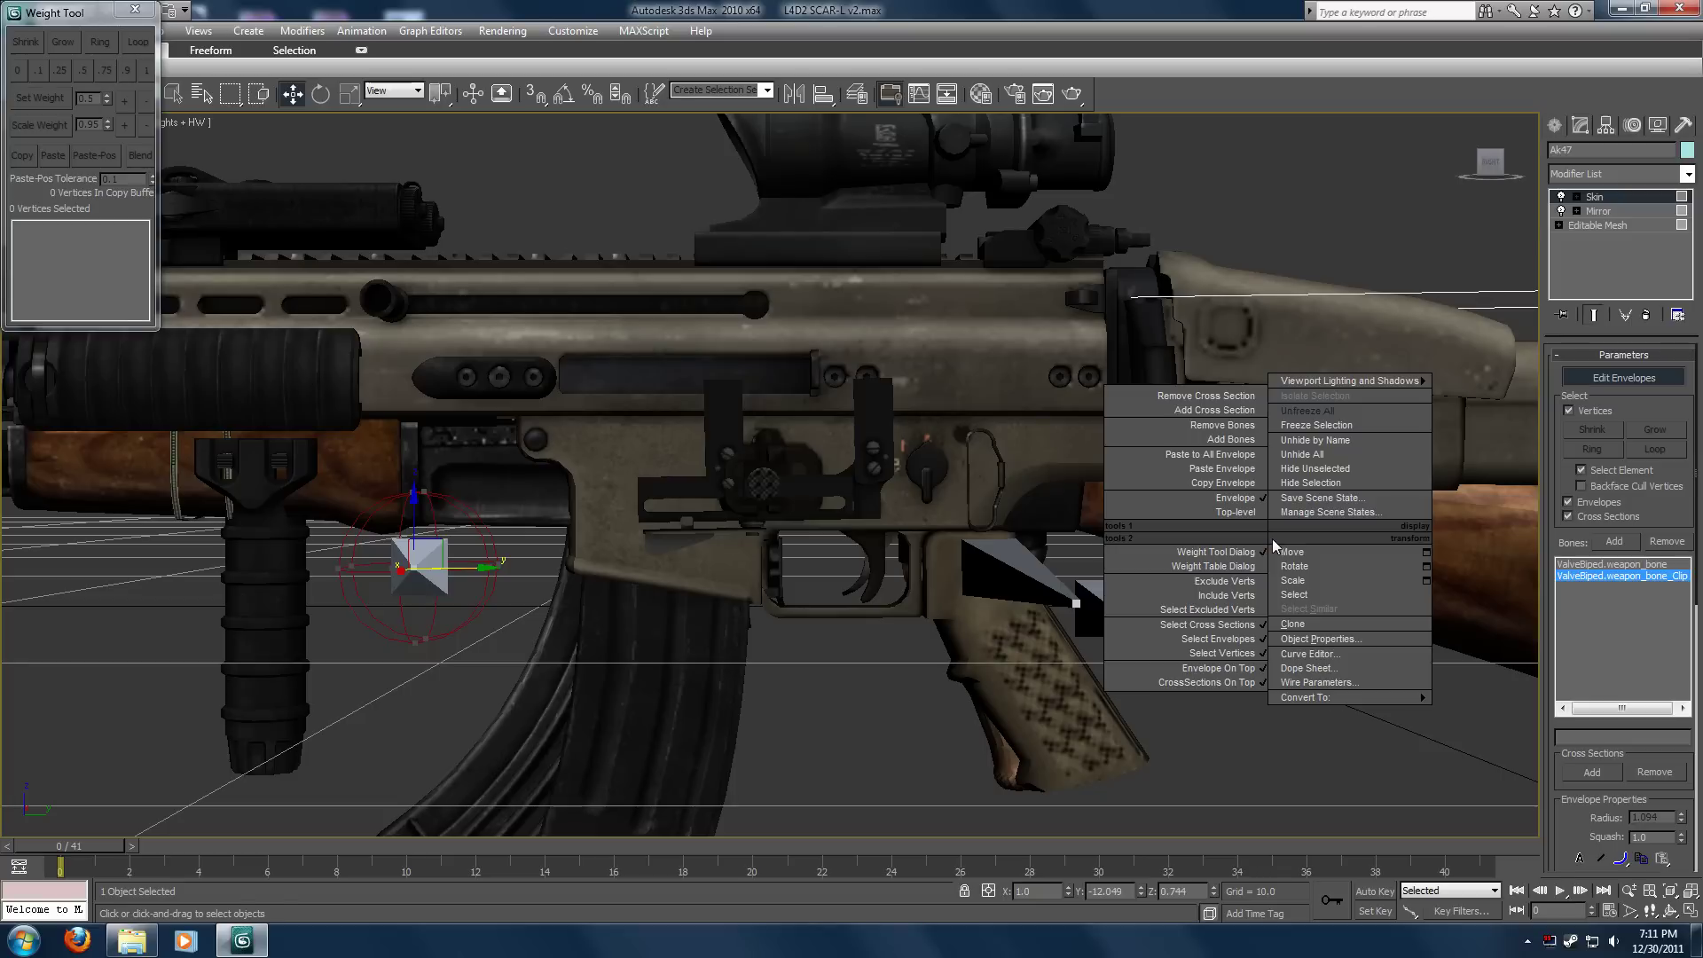
mouse_move(1371, 702)
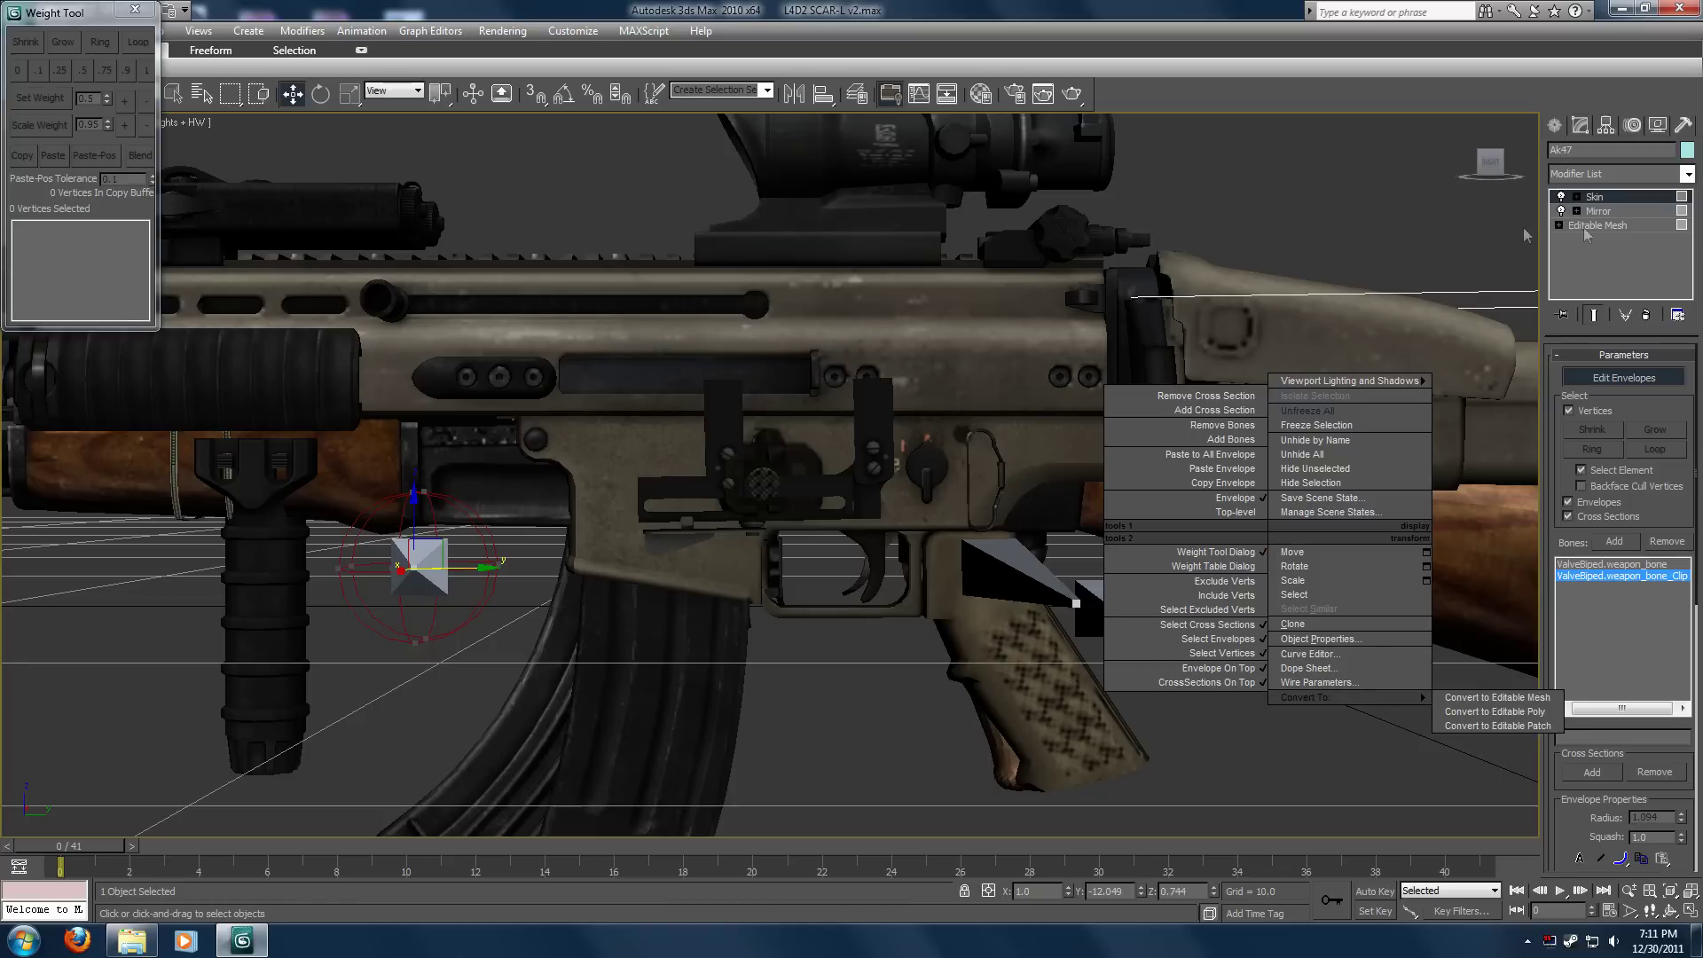
click(1450, 77)
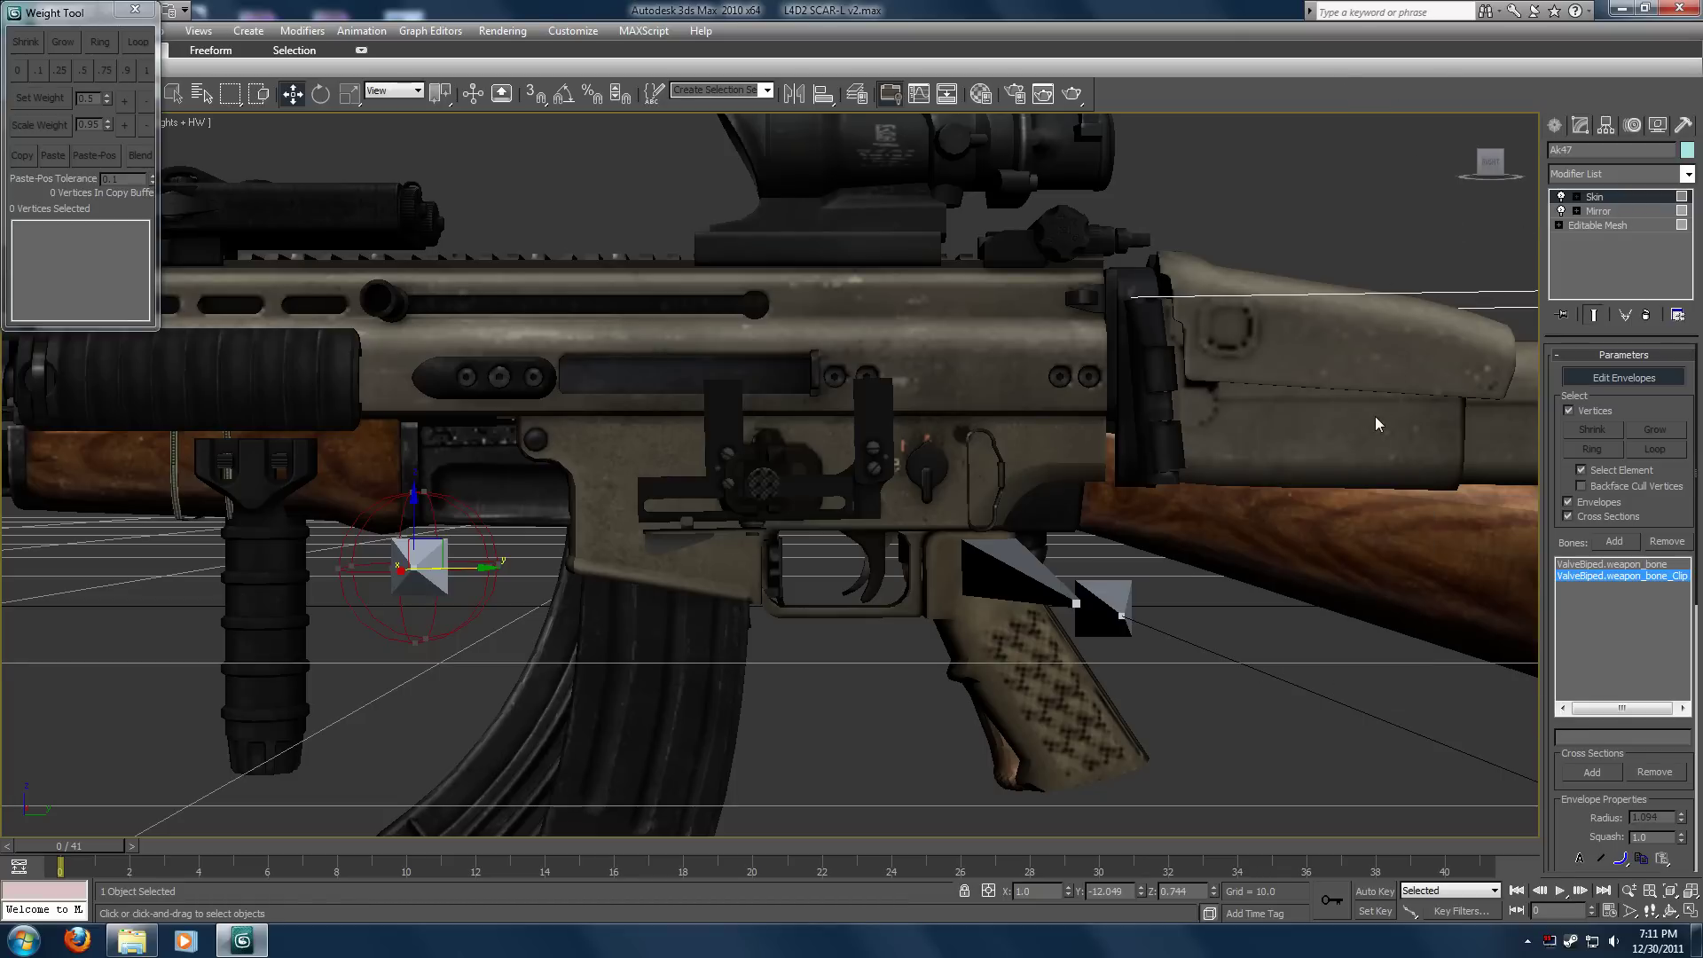
key(Delete)
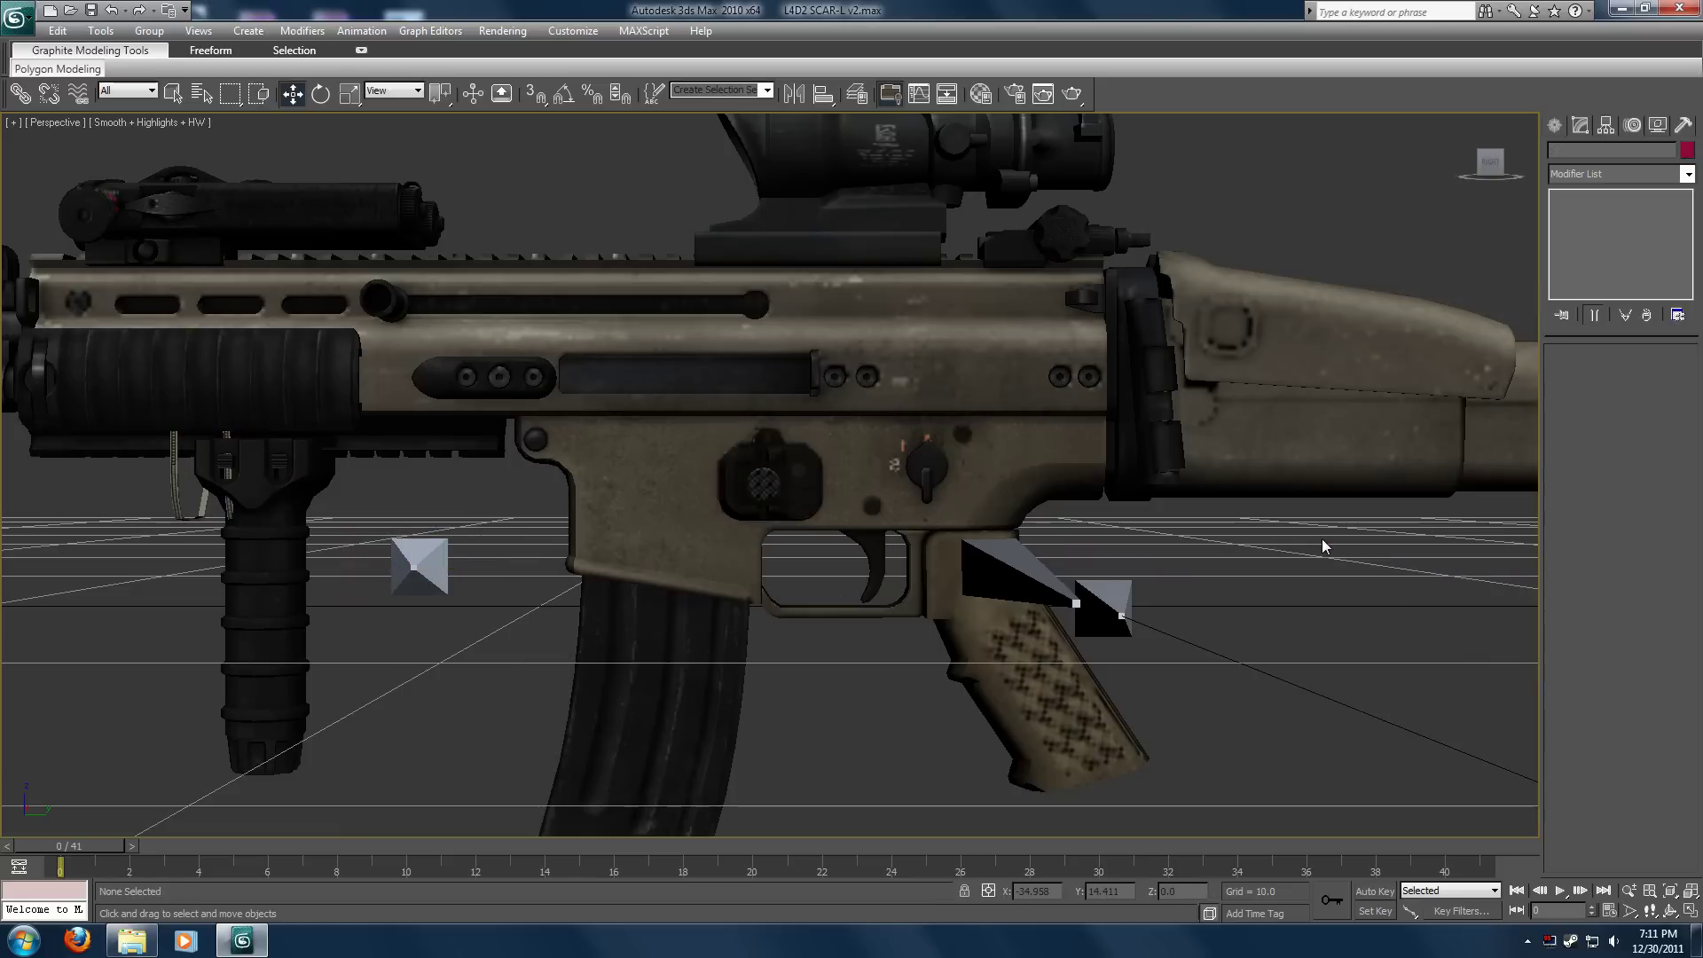
Apply a Skin modifier to the SCAR-H and add the bones ValveBiped.weapon_bone and ValveBiped.weapon_bone_Clip.
click(1178, 399)
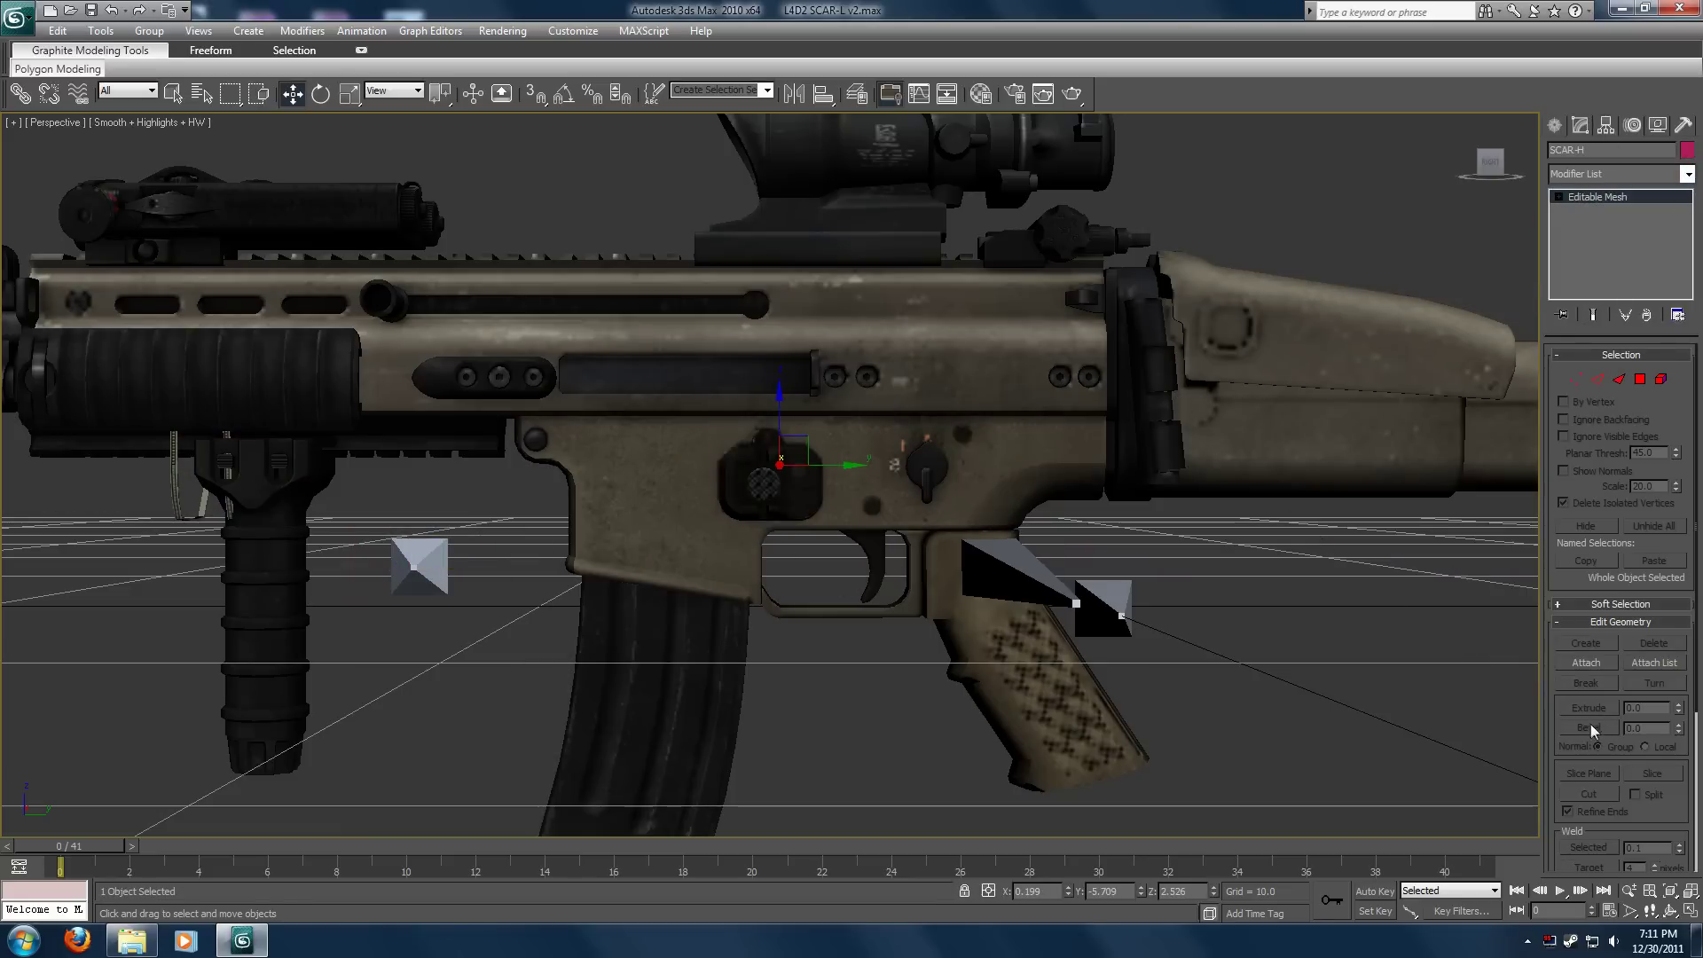
click(1687, 174)
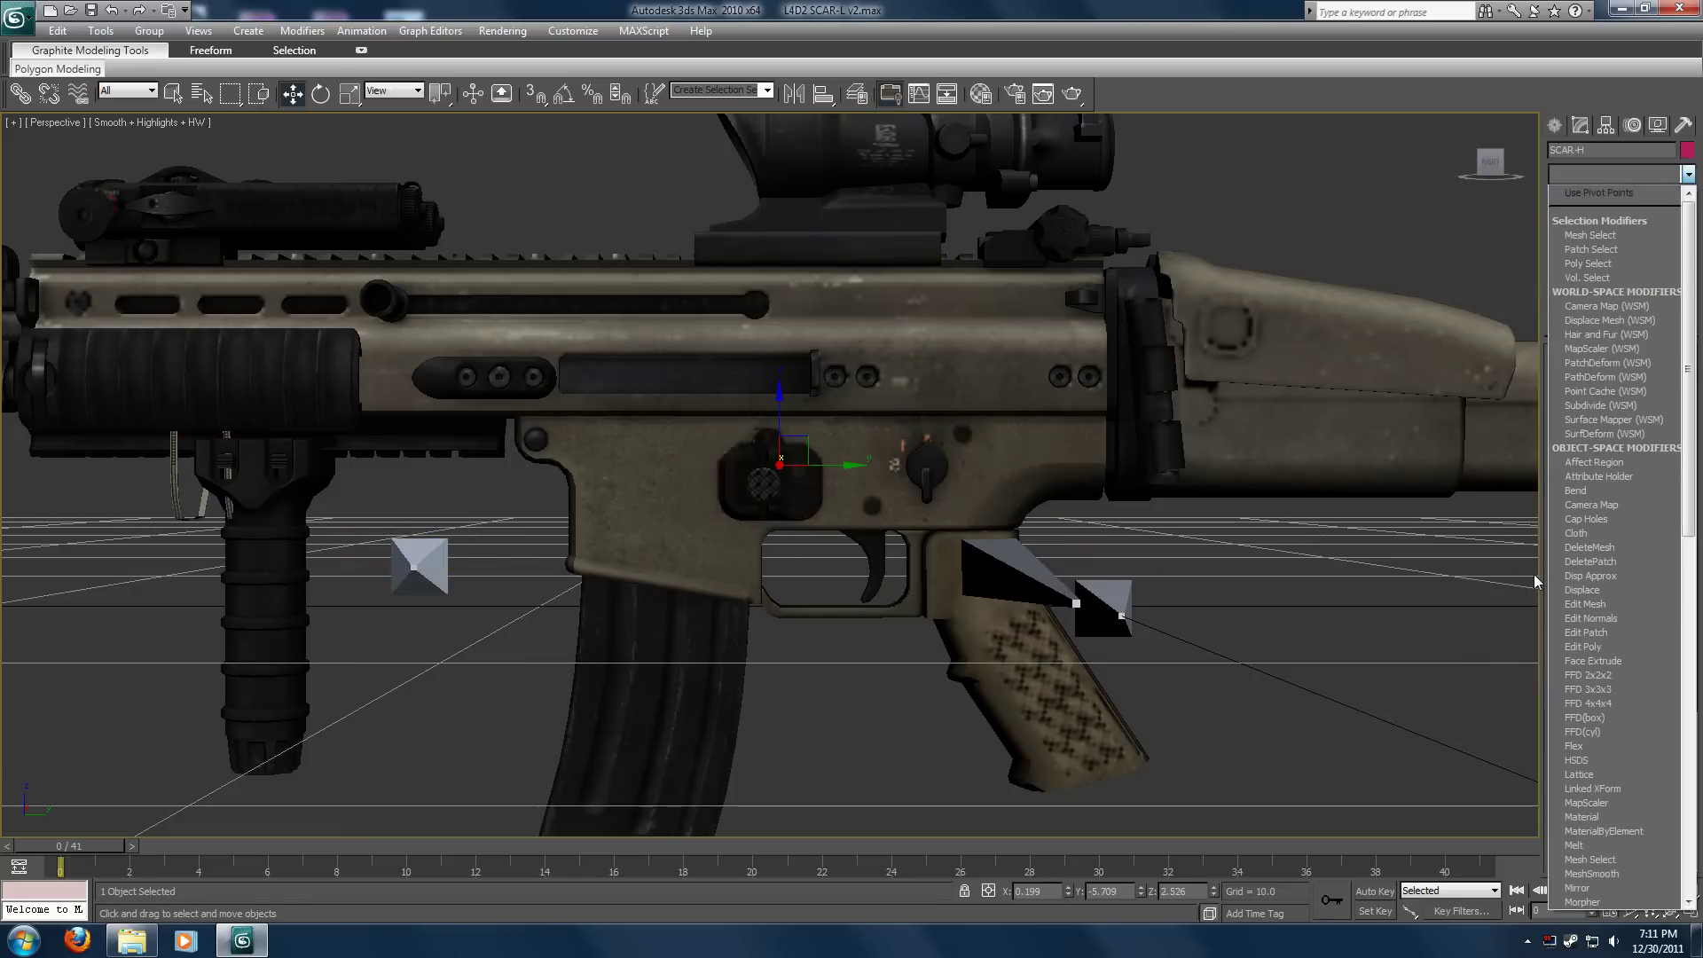
scroll(1677, 484, down, 19)
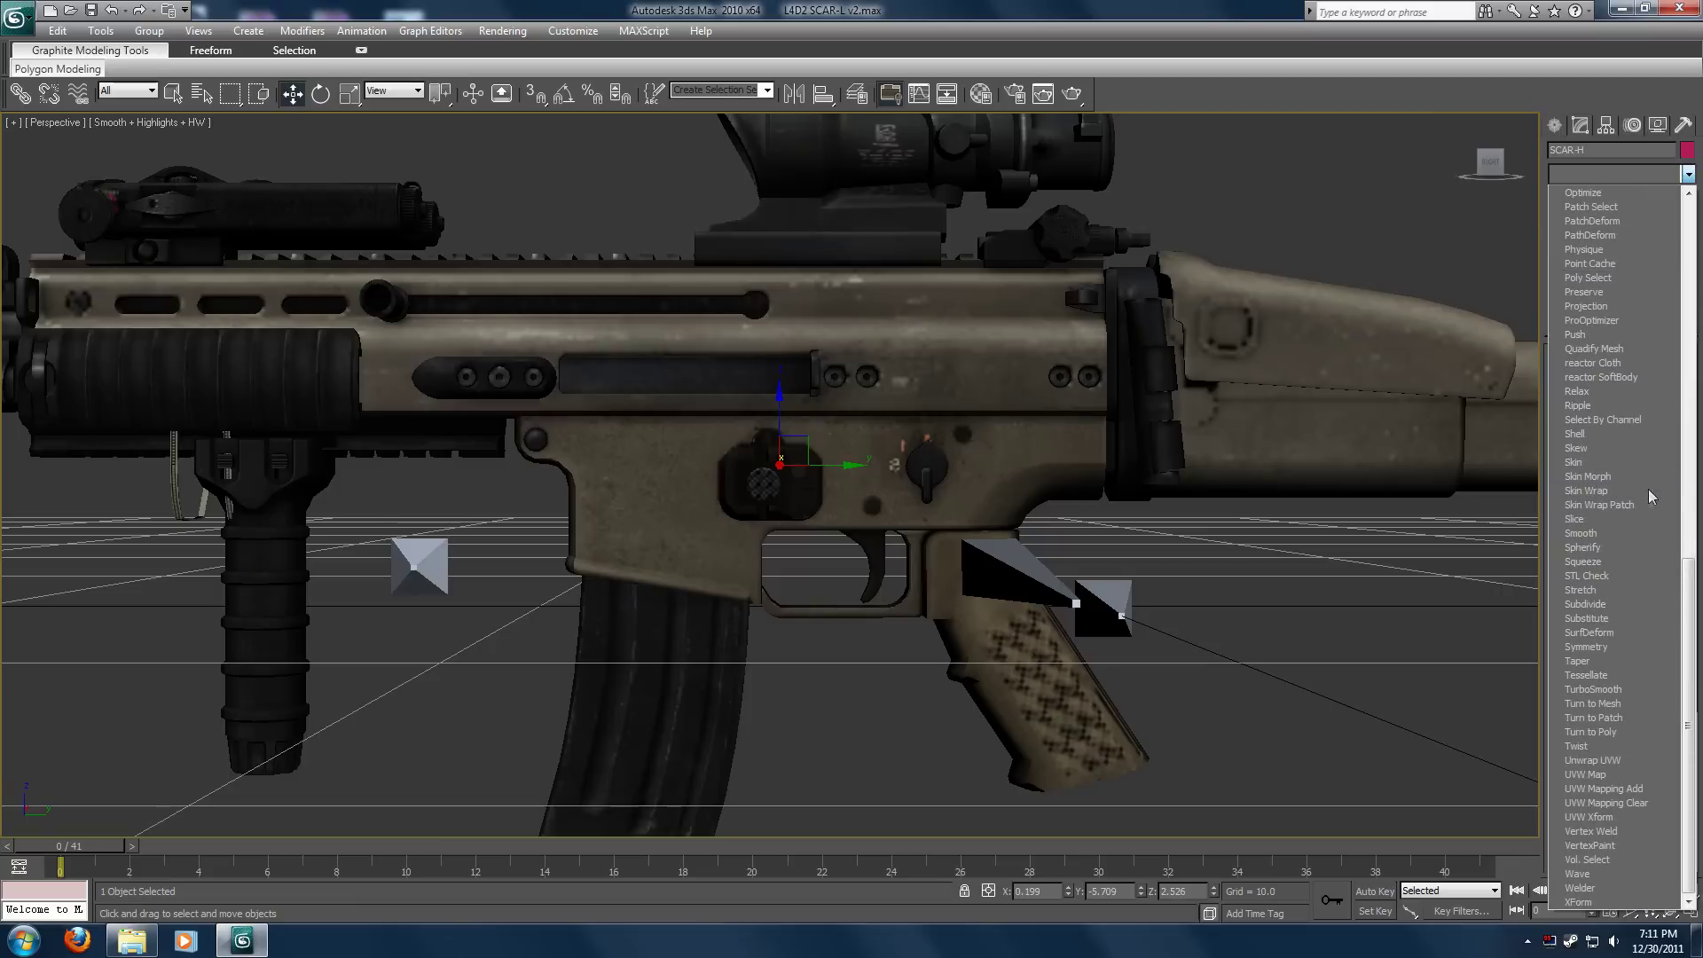
click(1599, 464)
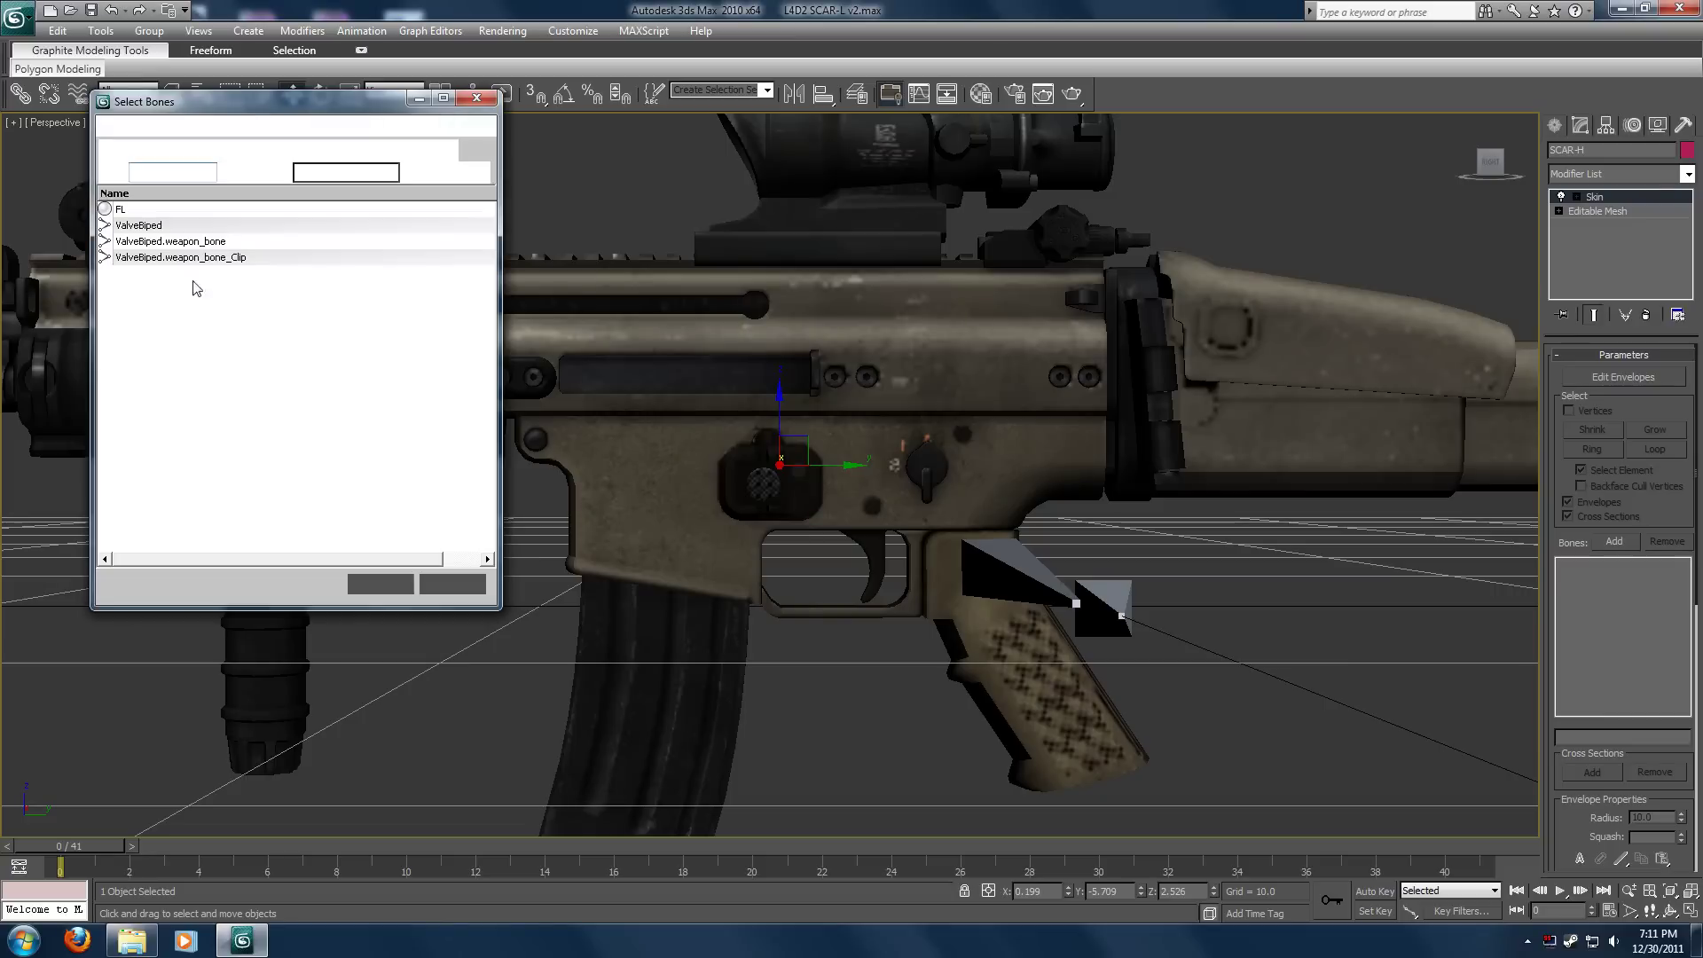
click(179, 240)
ctrl+click(181, 258)
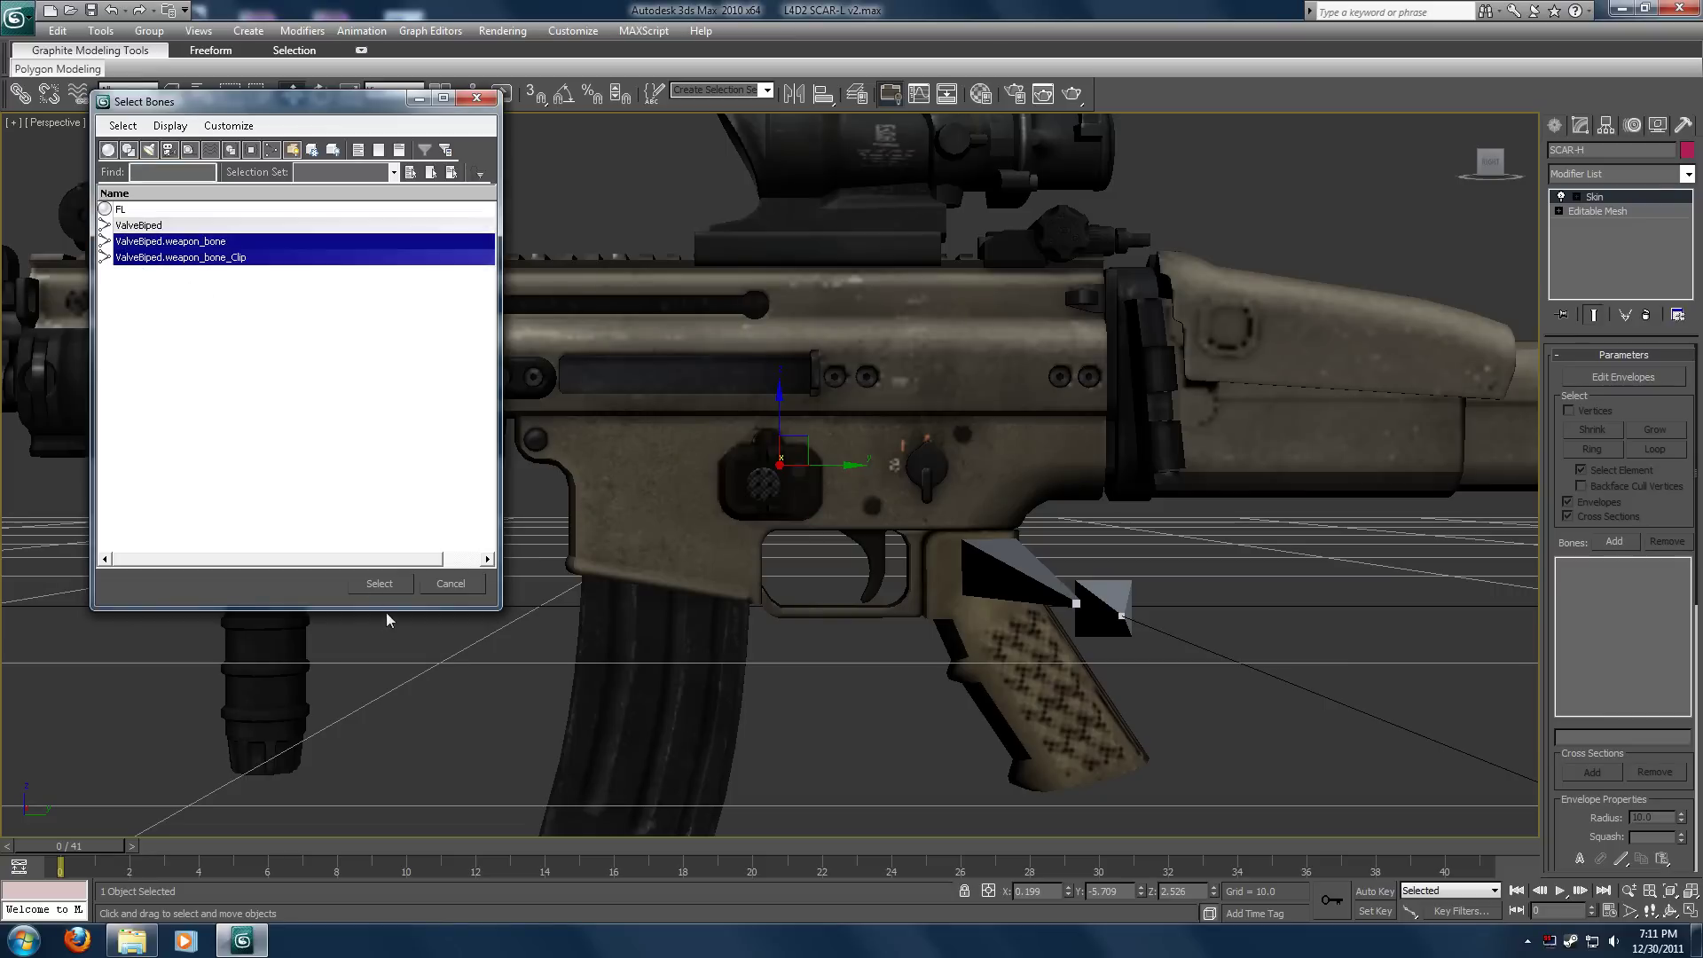
click(381, 586)
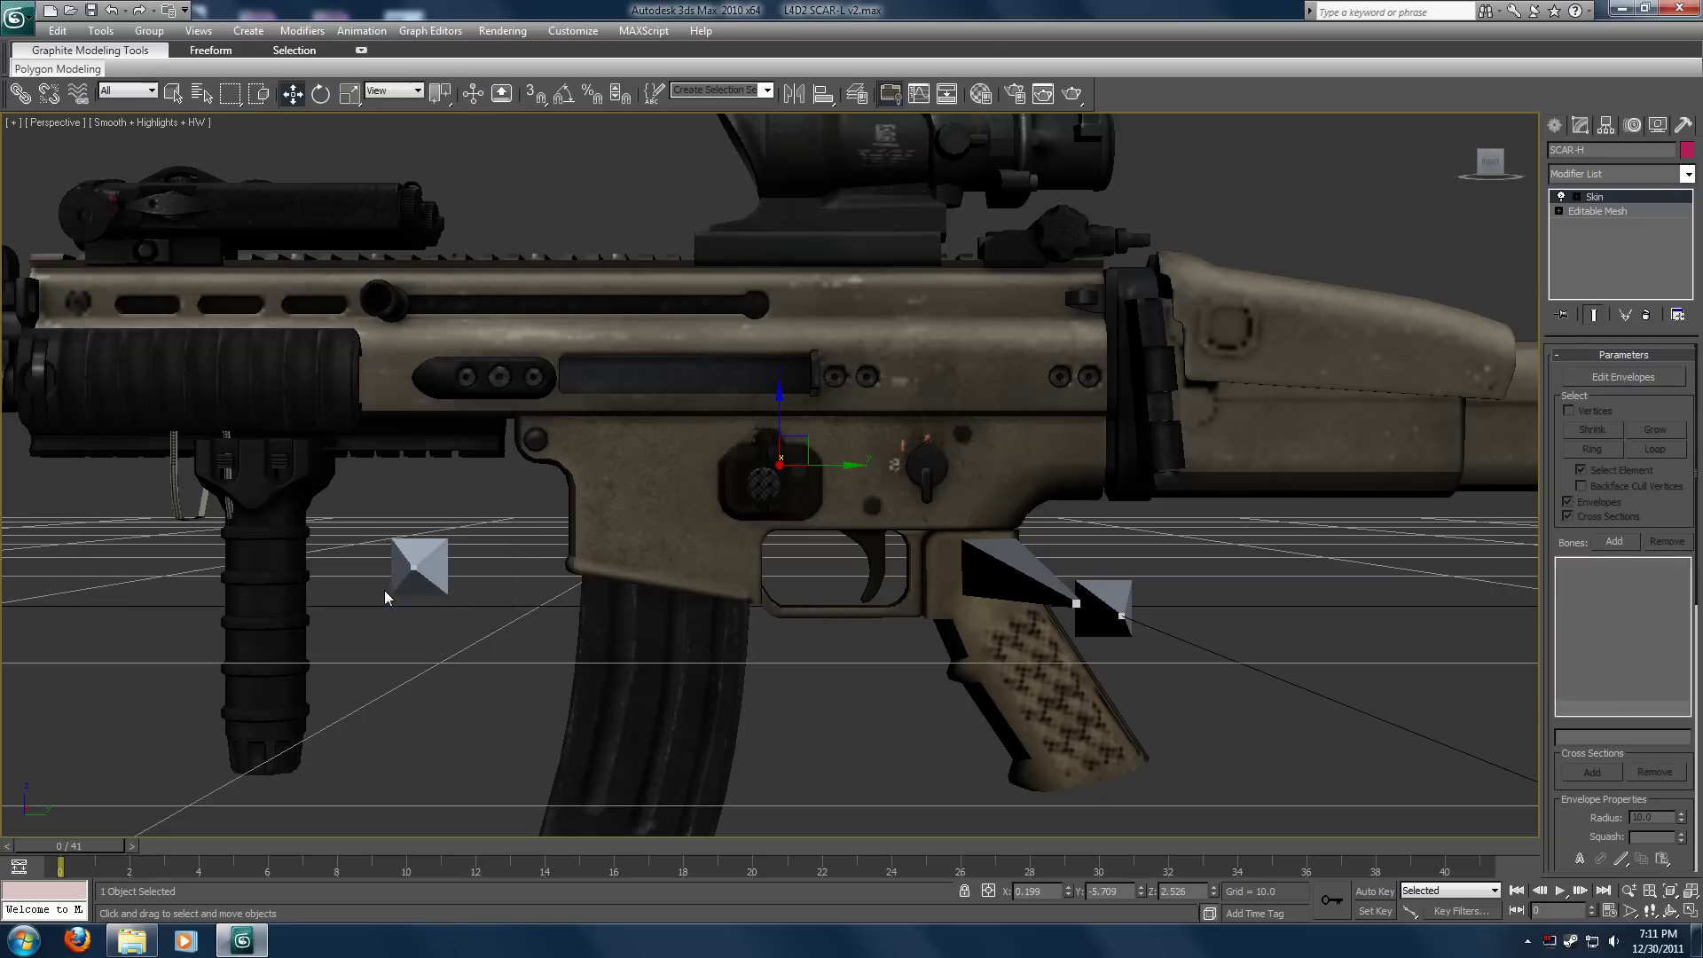
Enable envelope editing with vertex selection on the SCAR-H's Skin modifier and open the Weight Tool.
click(1626, 373)
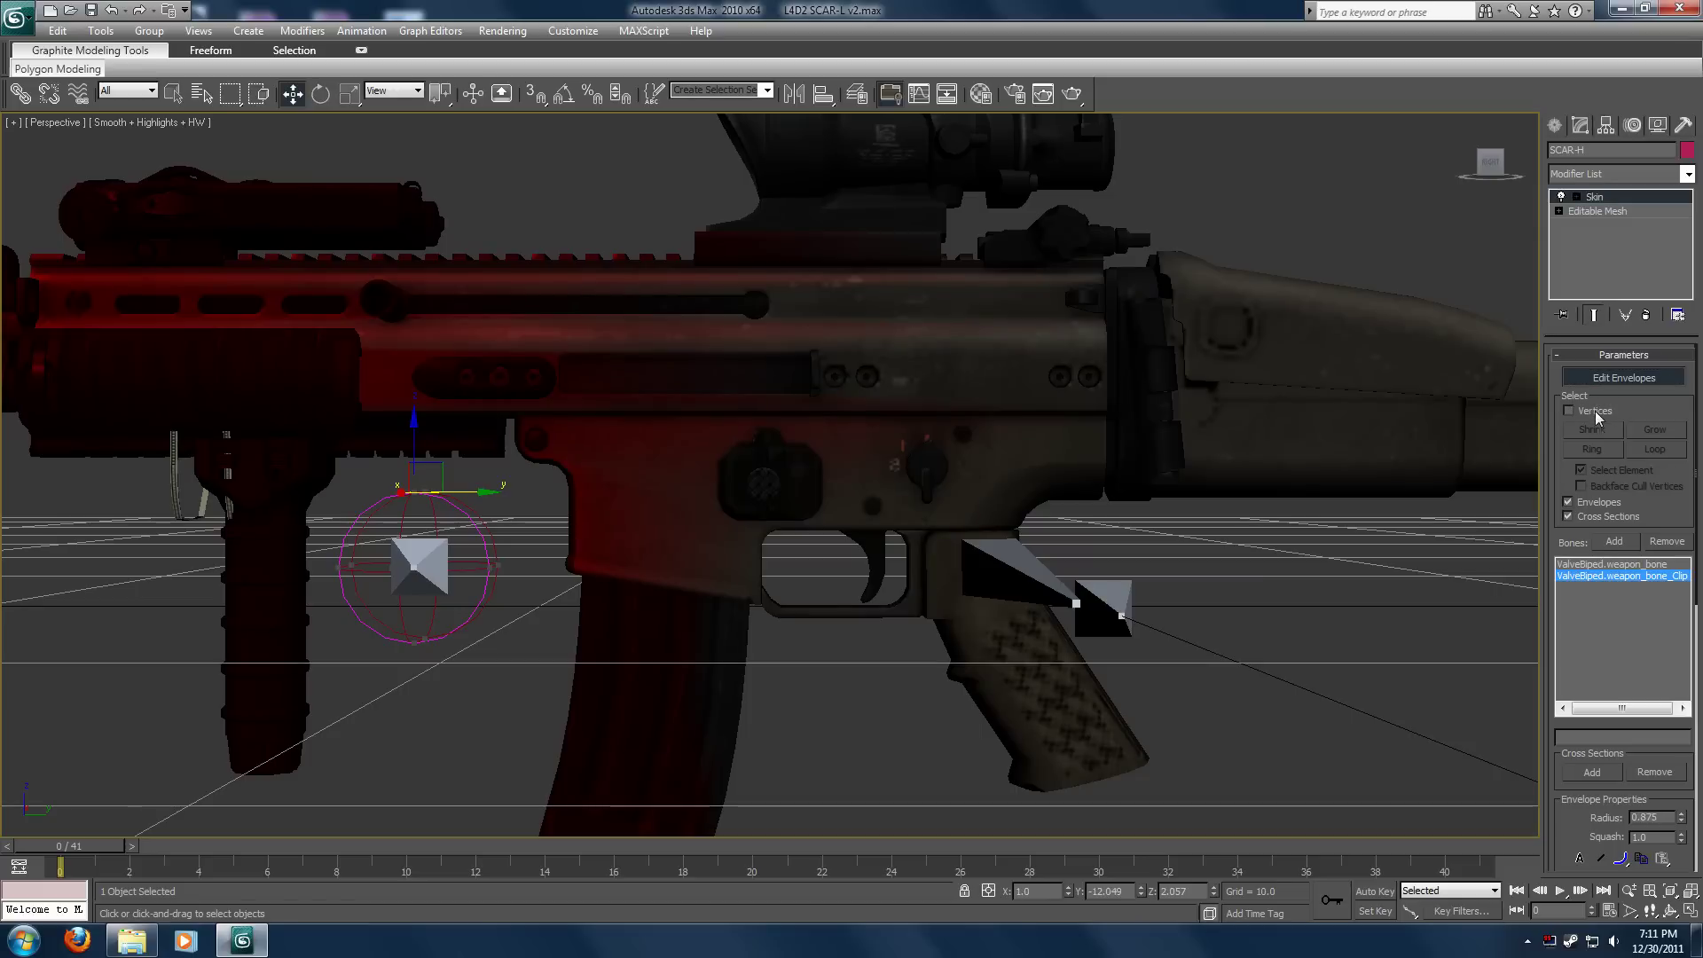
click(1594, 411)
scroll(1597, 692, down, 5)
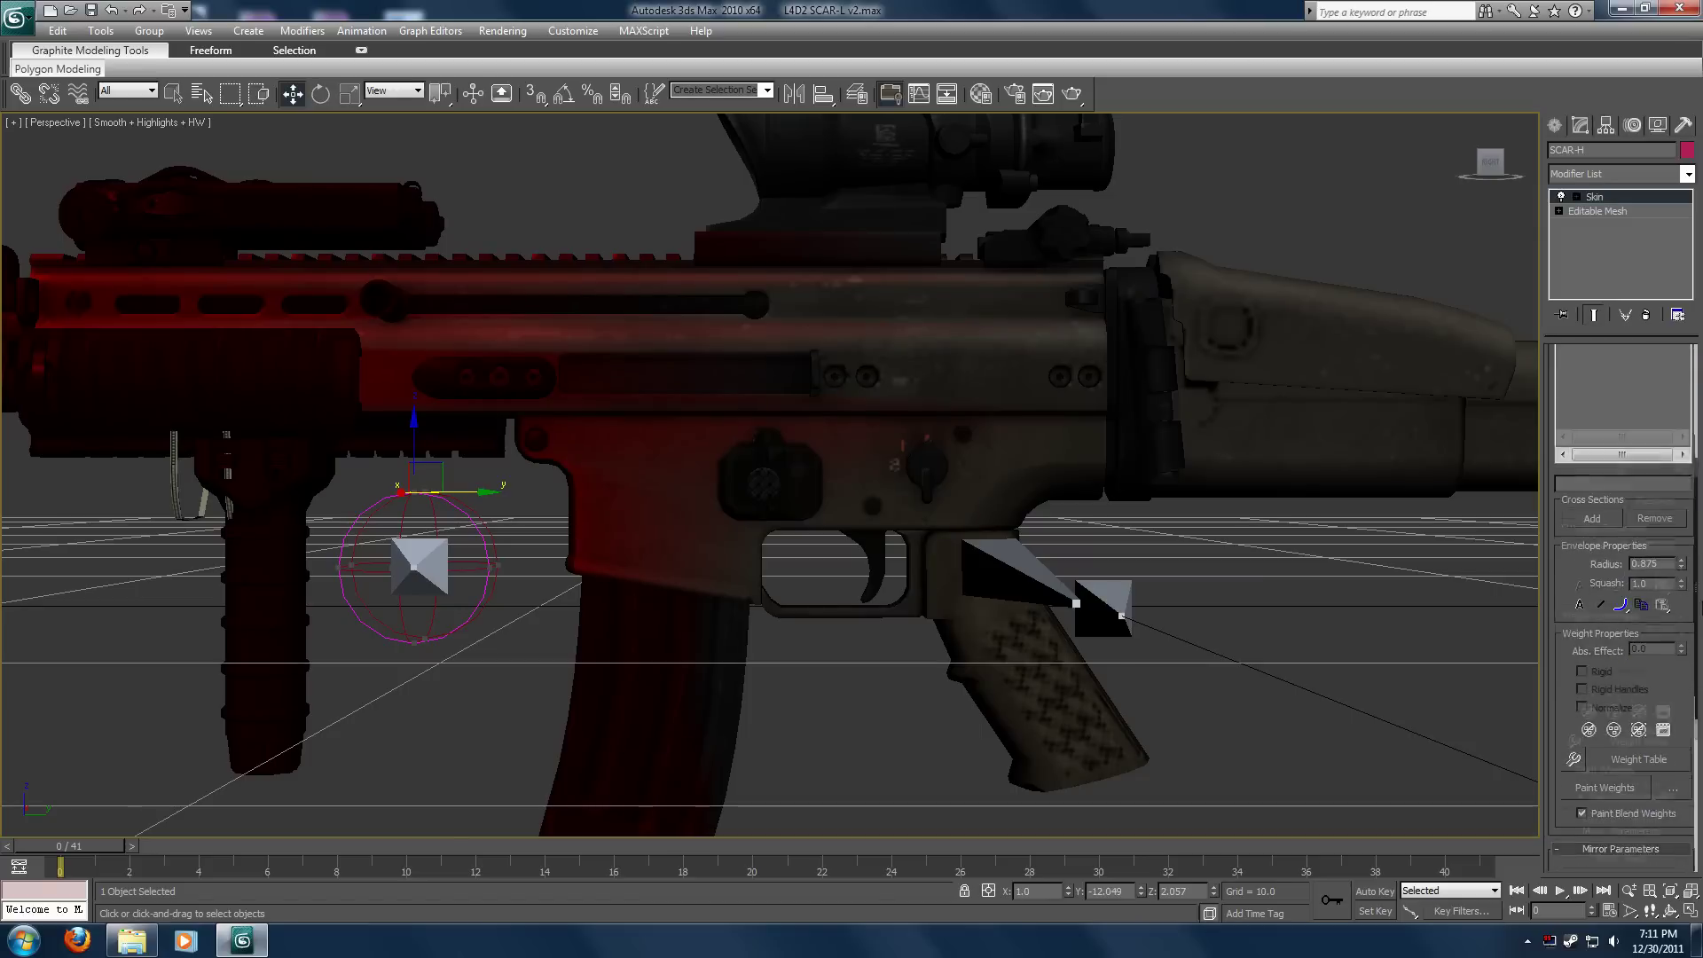
click(1574, 679)
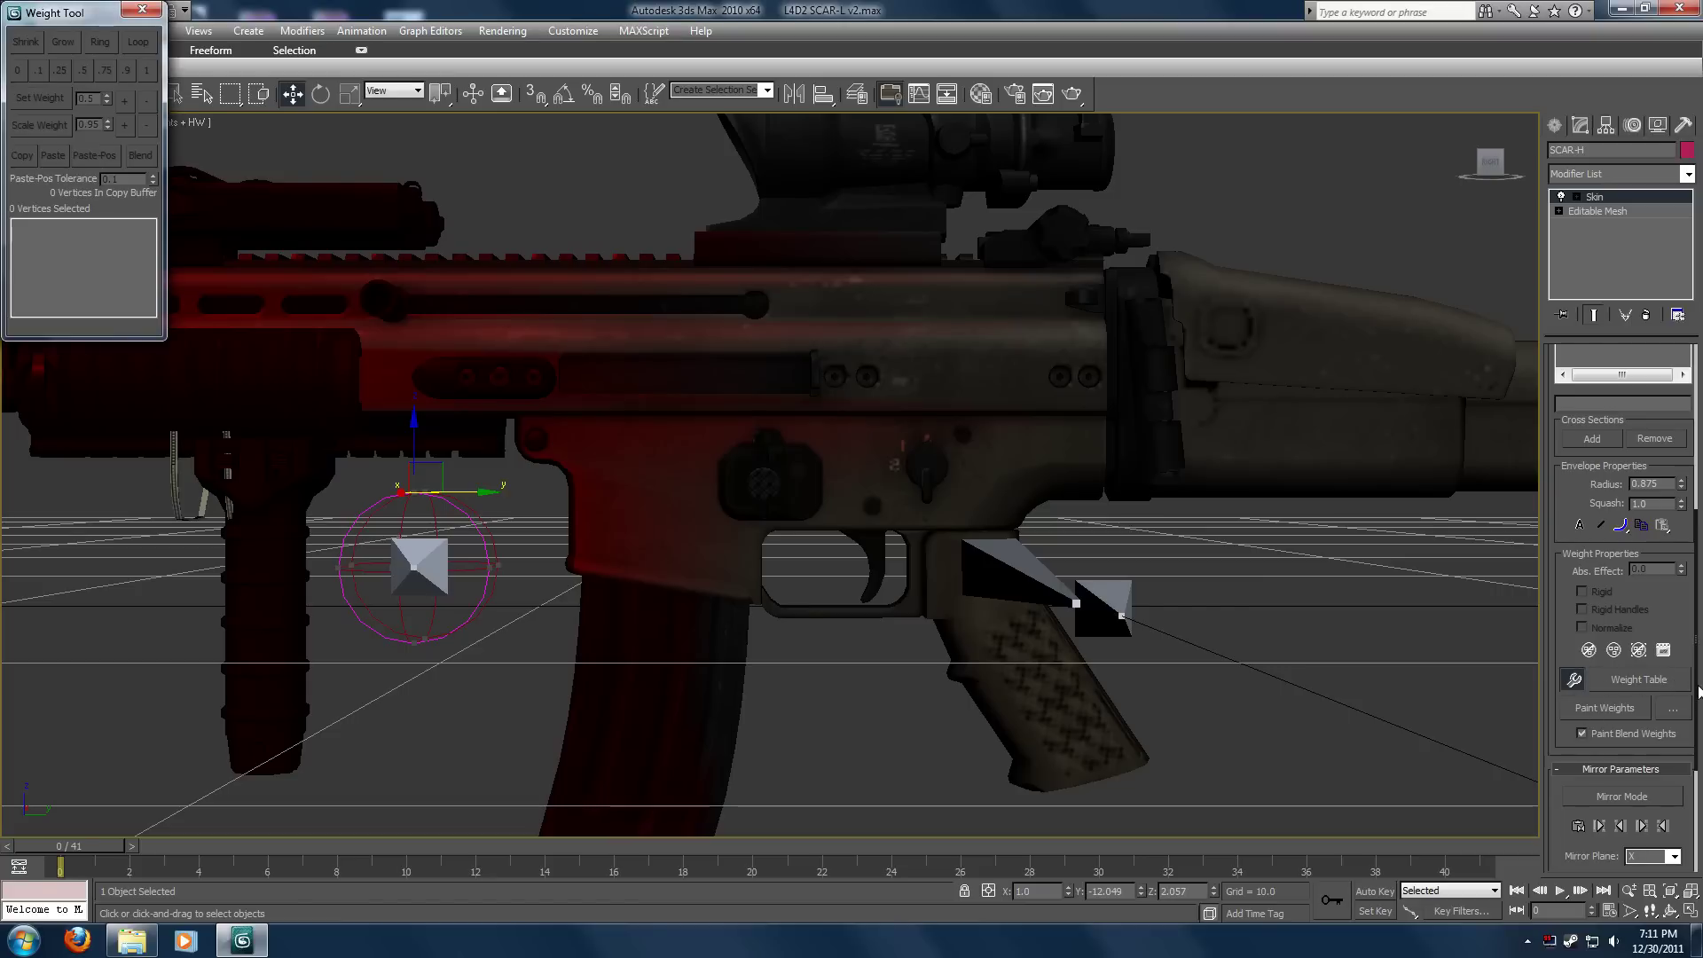
drag(1697, 685, 1697, 510)
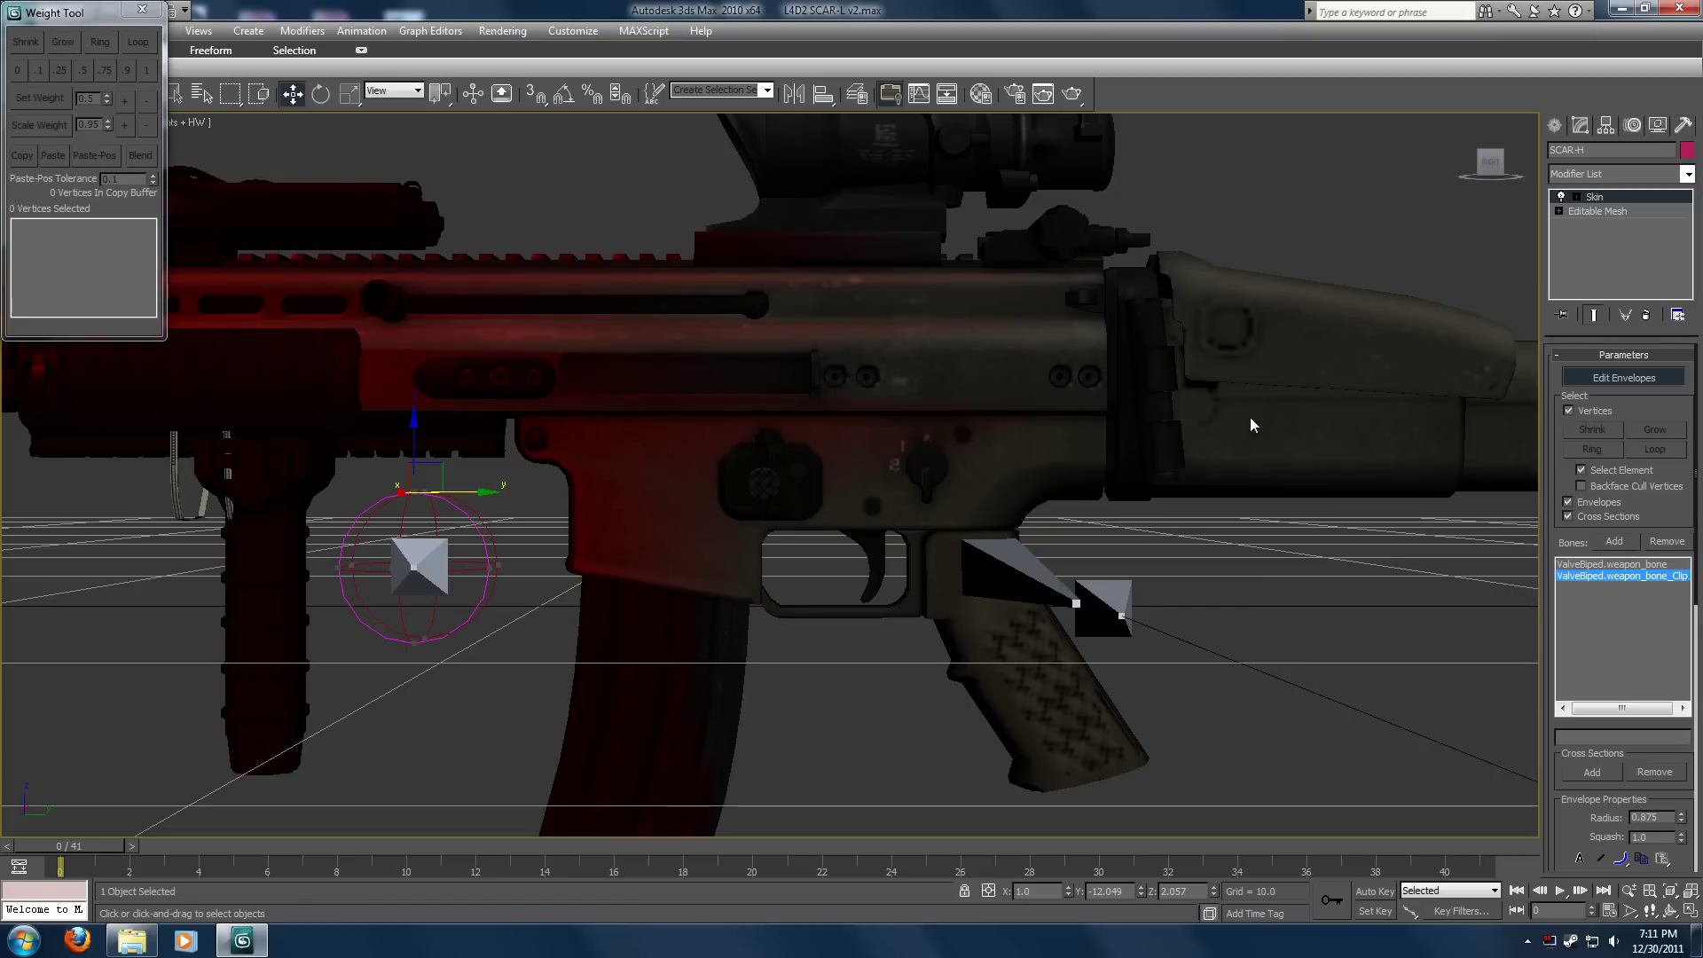
Select all of the SCAR-H's vertices and weight them fully (1) to ValveBiped.weapon_bone.
click(1588, 565)
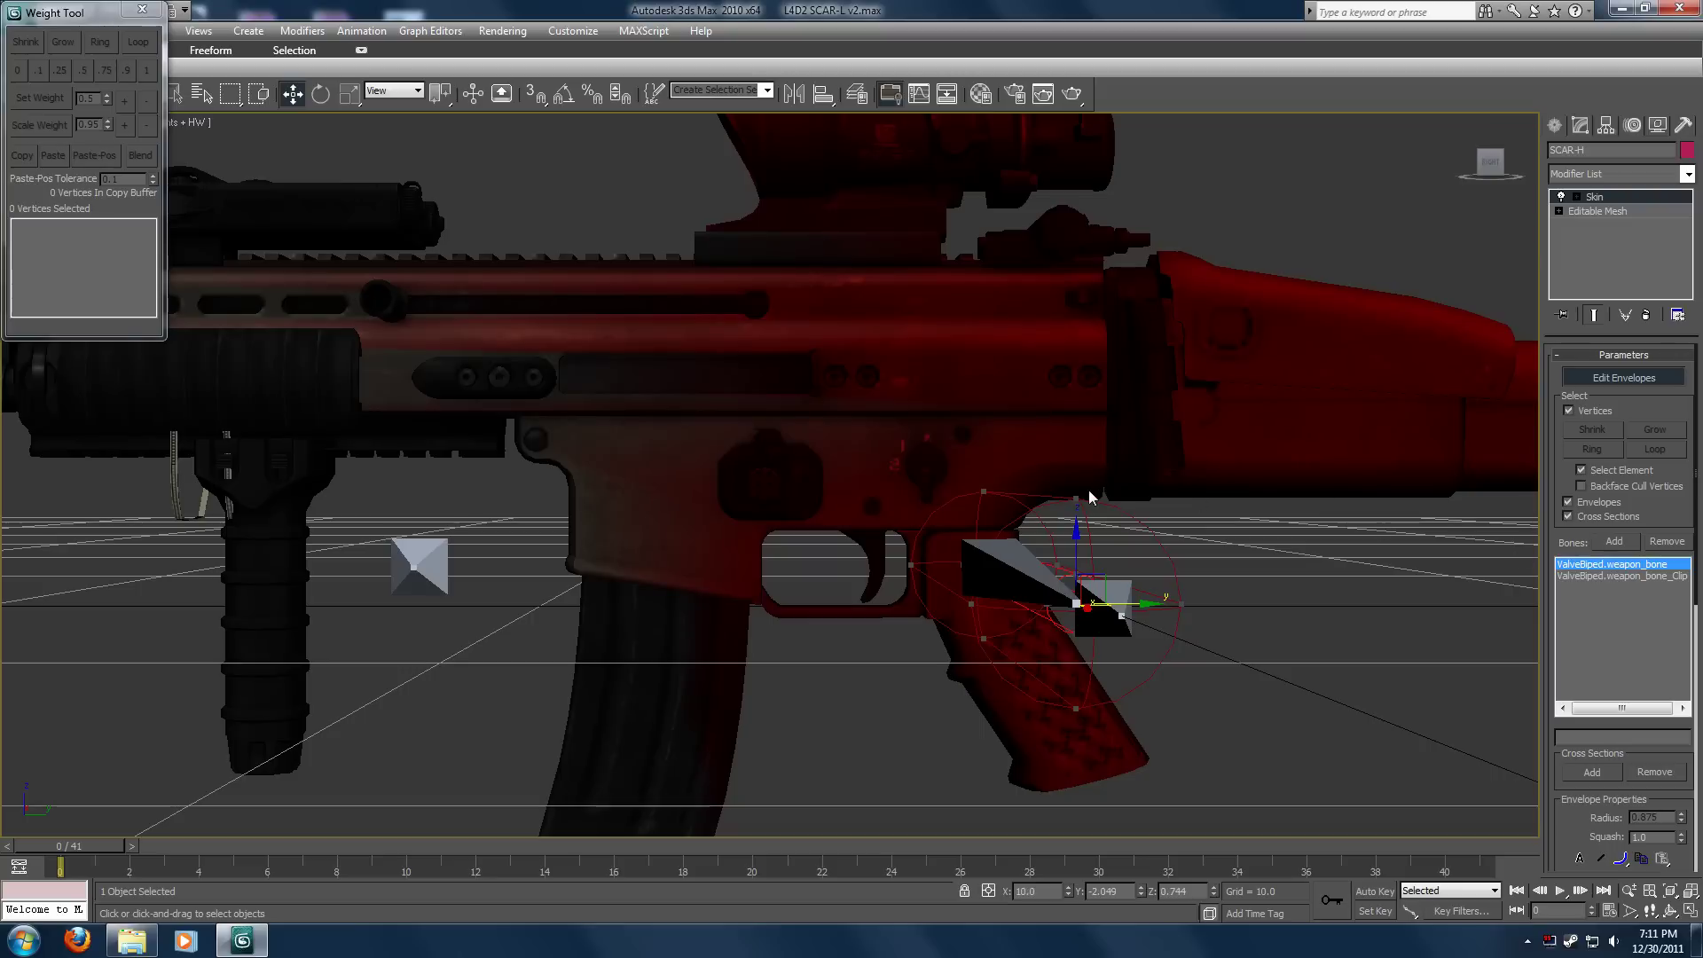
click(1089, 489)
click(149, 71)
Select the magazine's vertices and weight them fully (1) to ValveBiped.weapon_bone_Clip.
click(1620, 575)
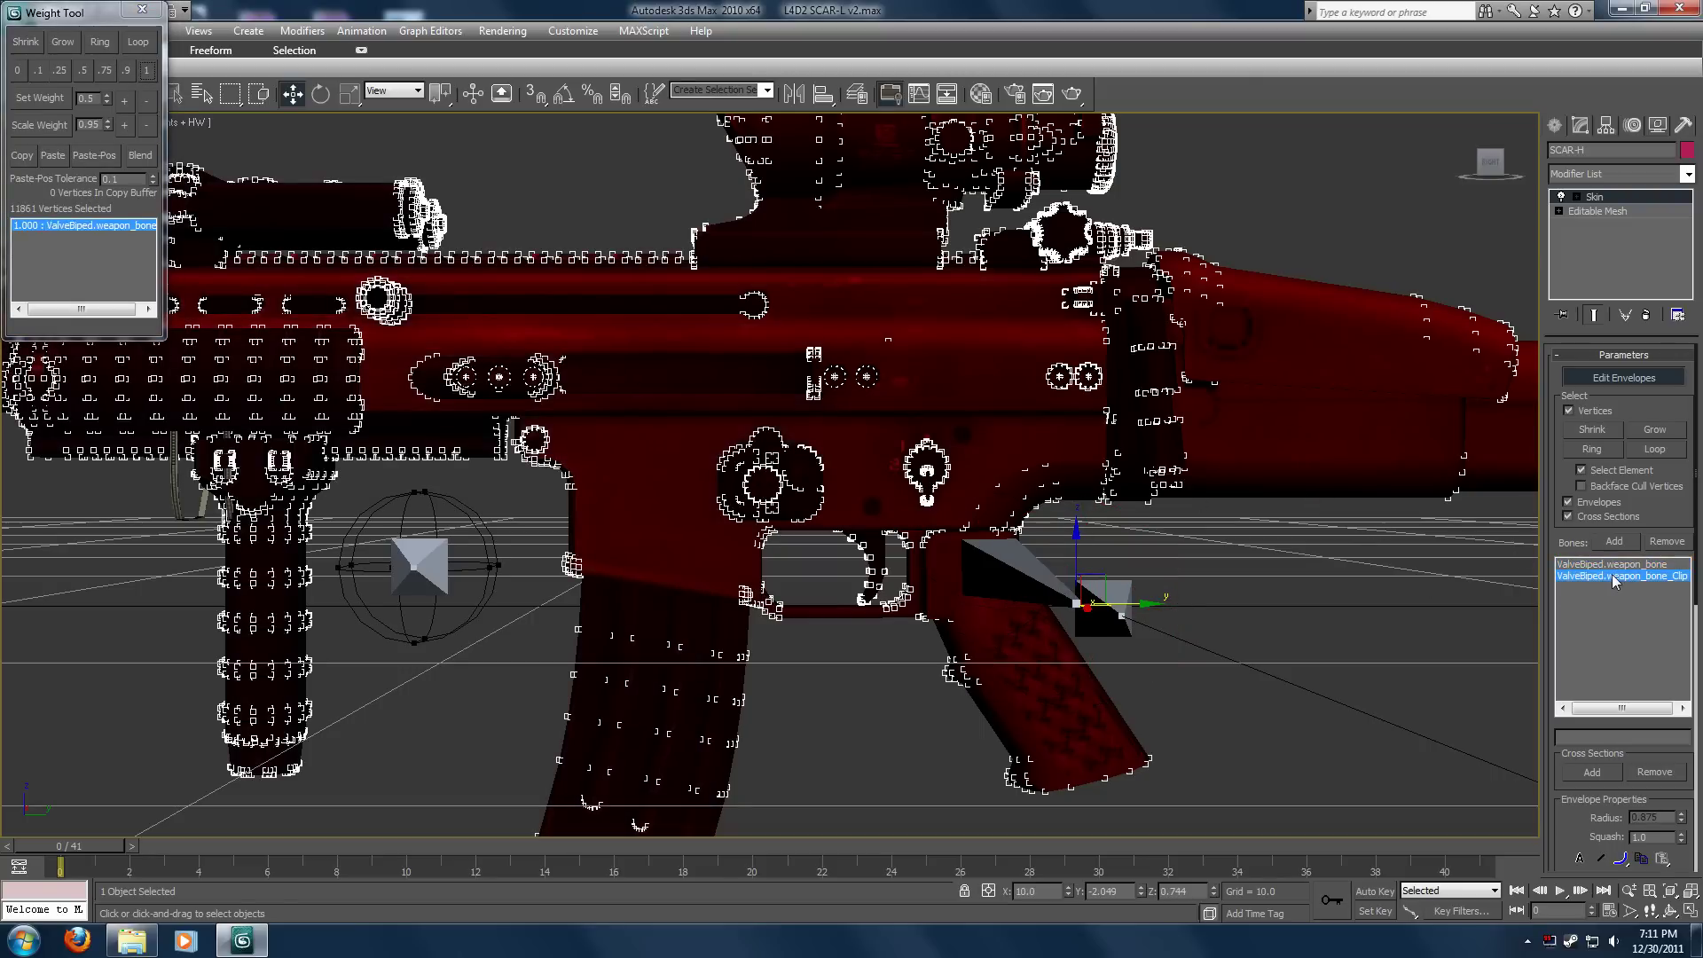
middle_drag(1003, 548, 1055, 386)
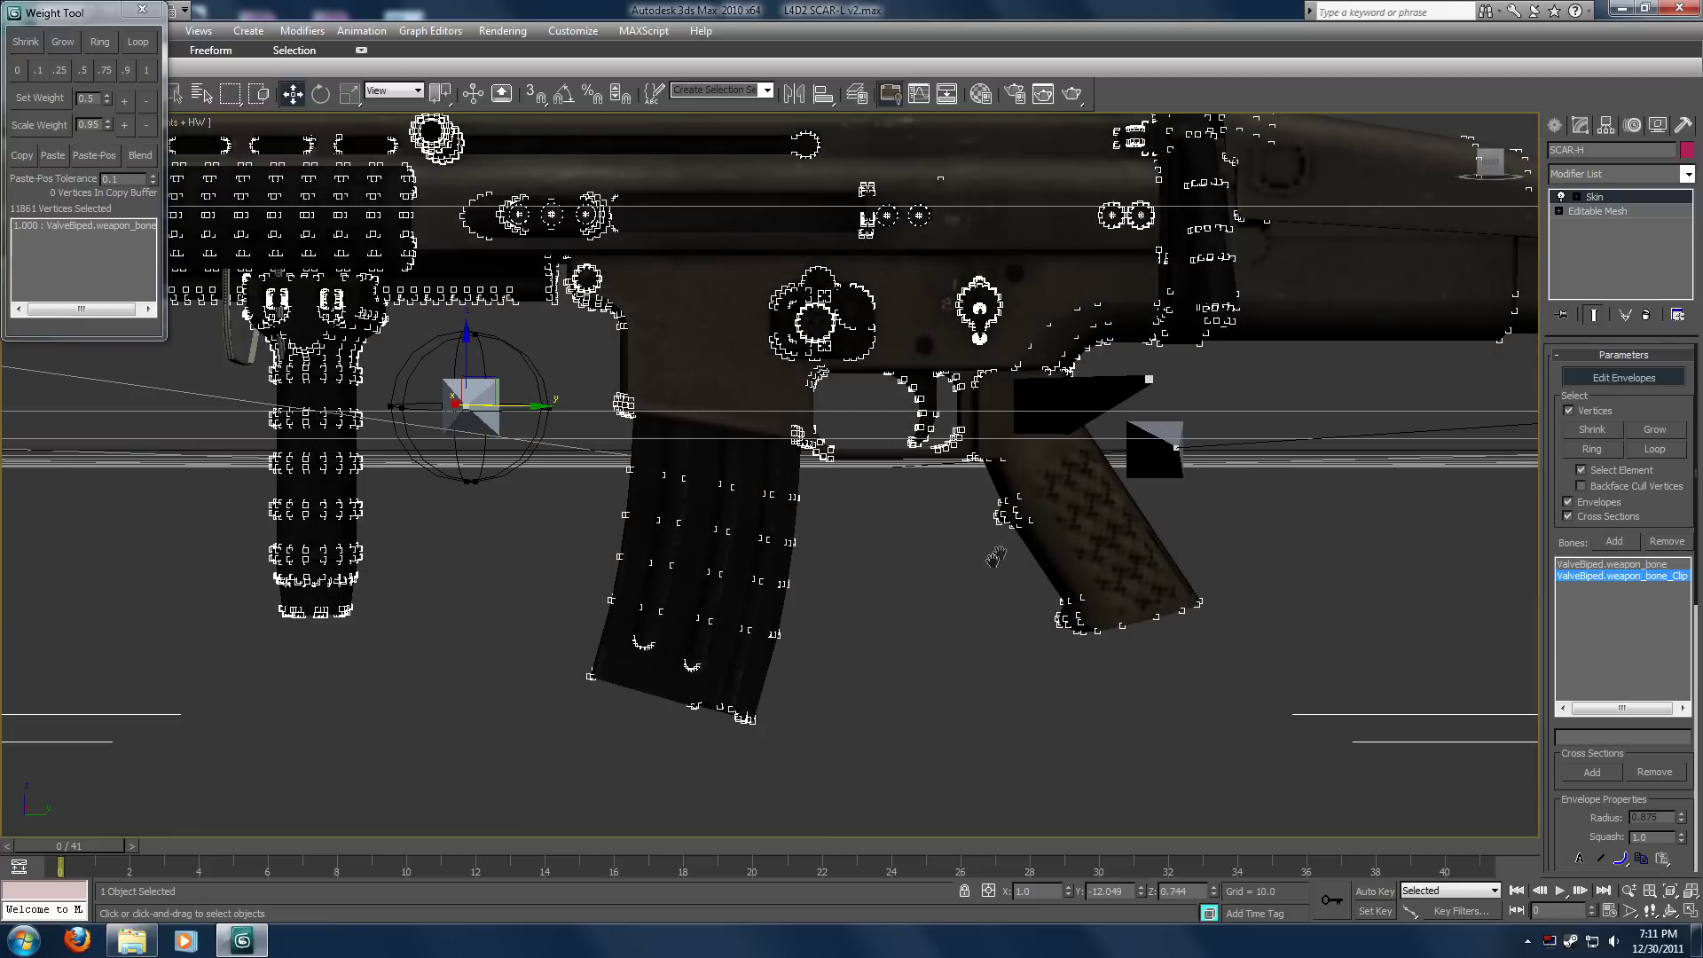
middle_drag(786, 526, 783, 540)
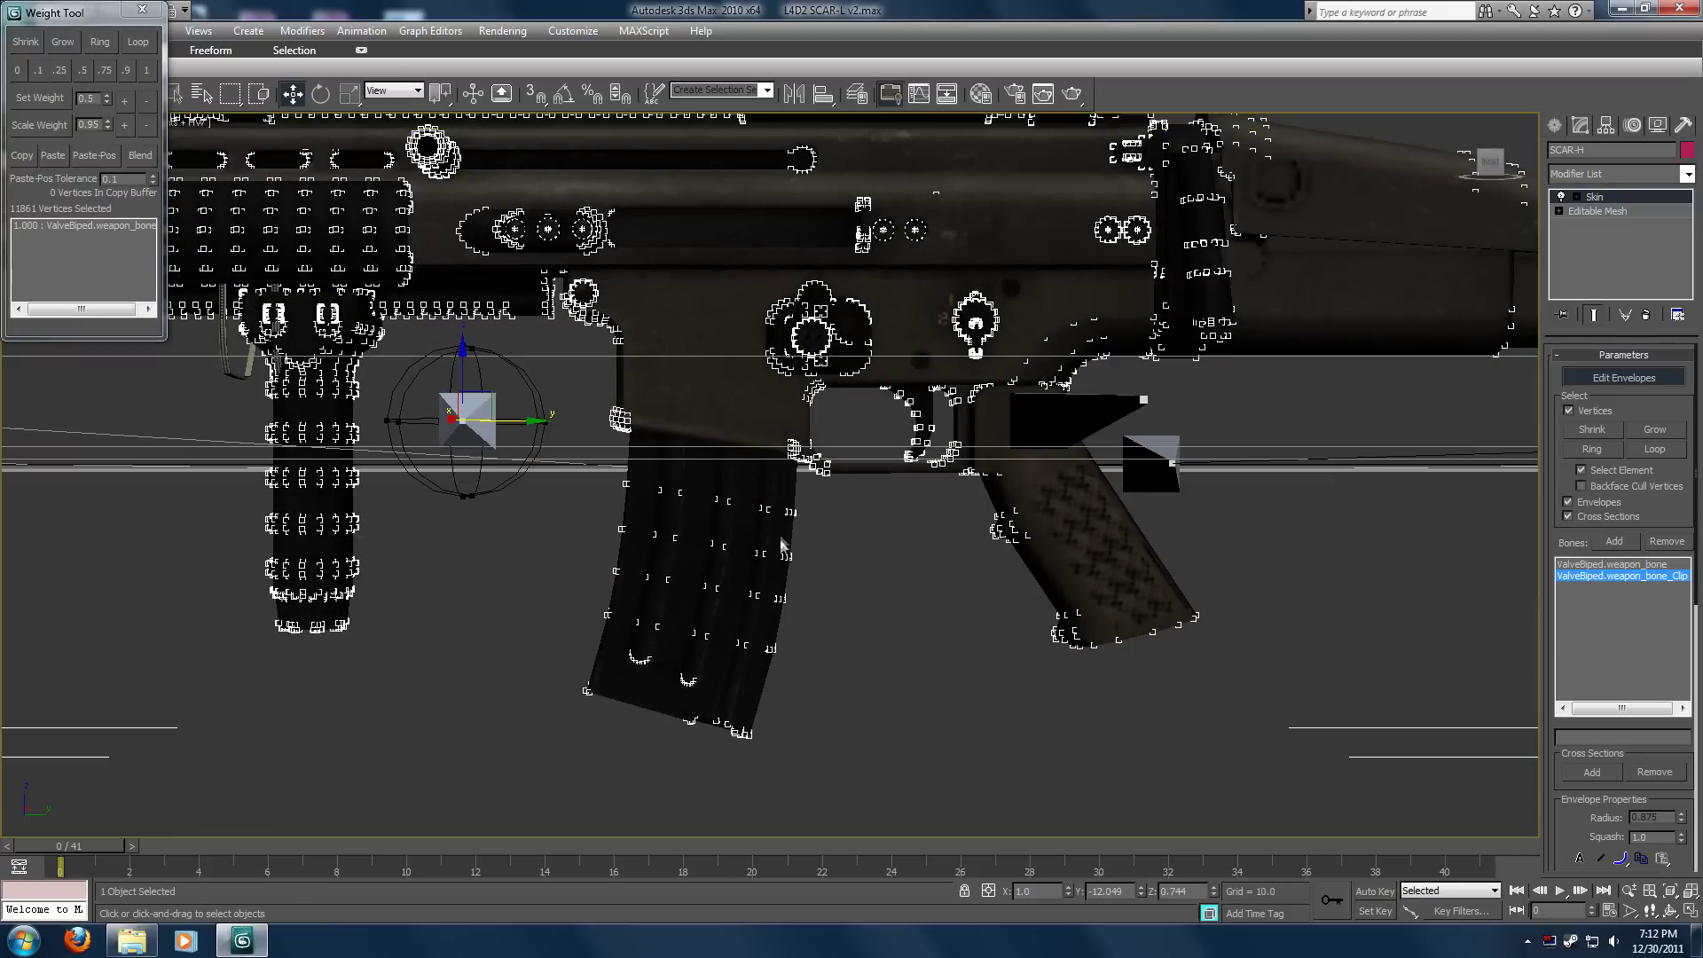
click(811, 529)
drag(813, 529, 728, 605)
drag(814, 505, 707, 619)
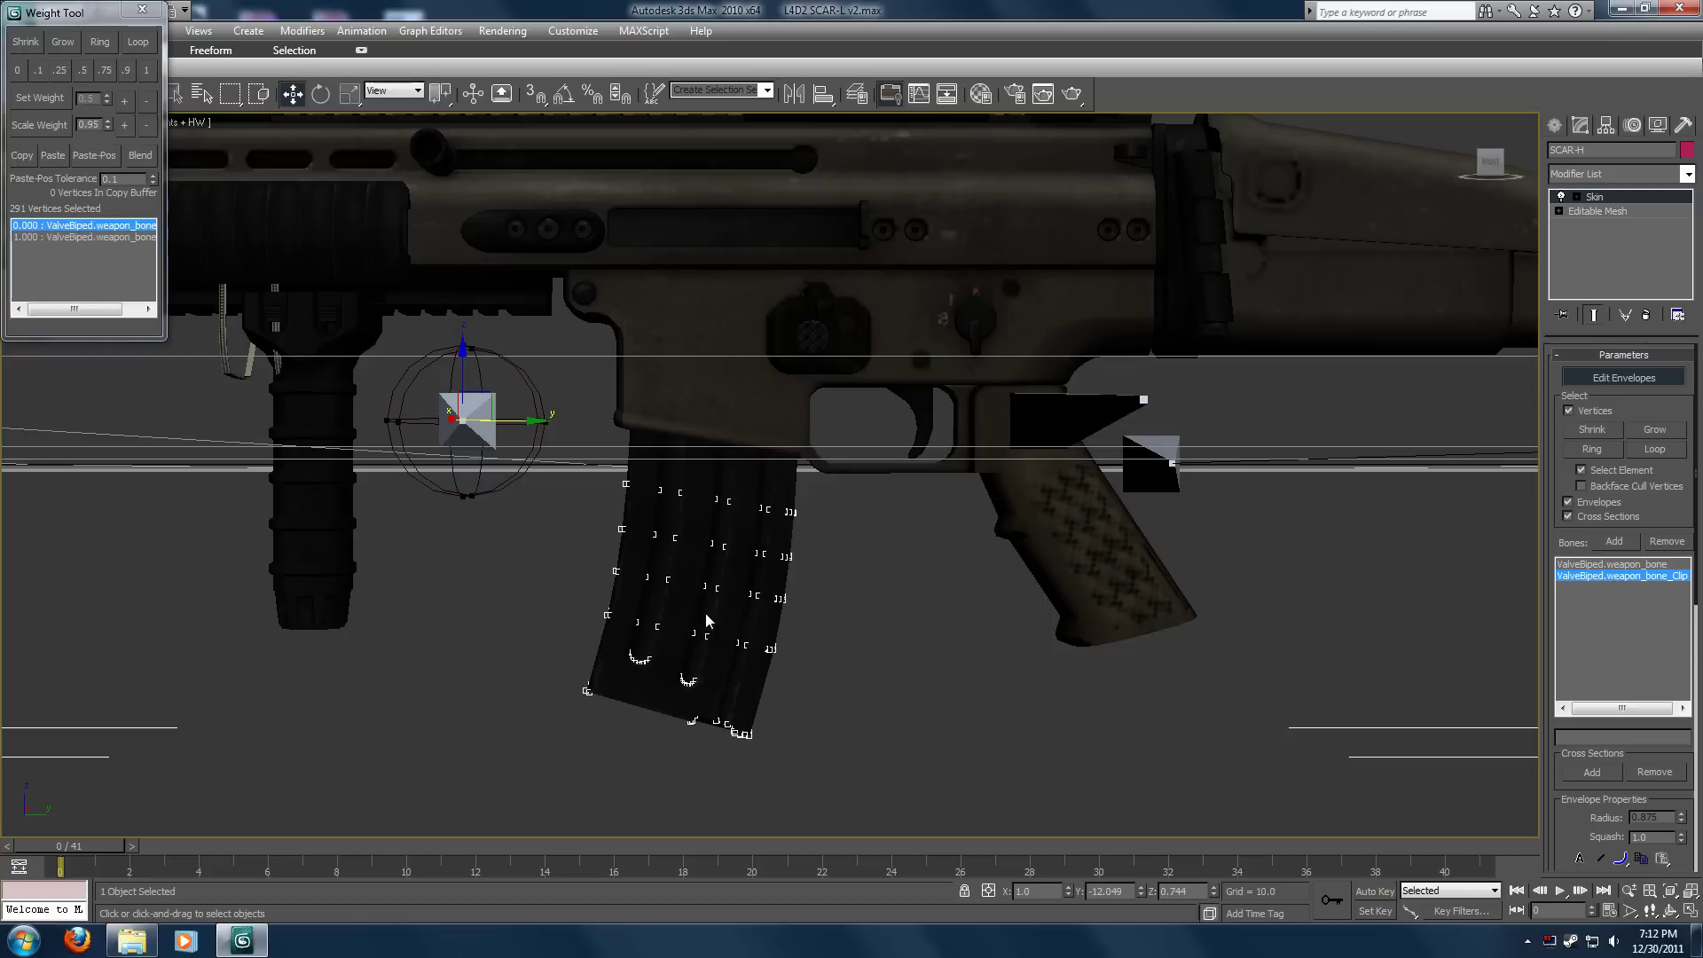
click(151, 78)
click(147, 69)
Select the vertices of the cartridges inside the magazine, remove the magazine's own vertices from the selection, and save the scene.
middle_drag(754, 363, 759, 457)
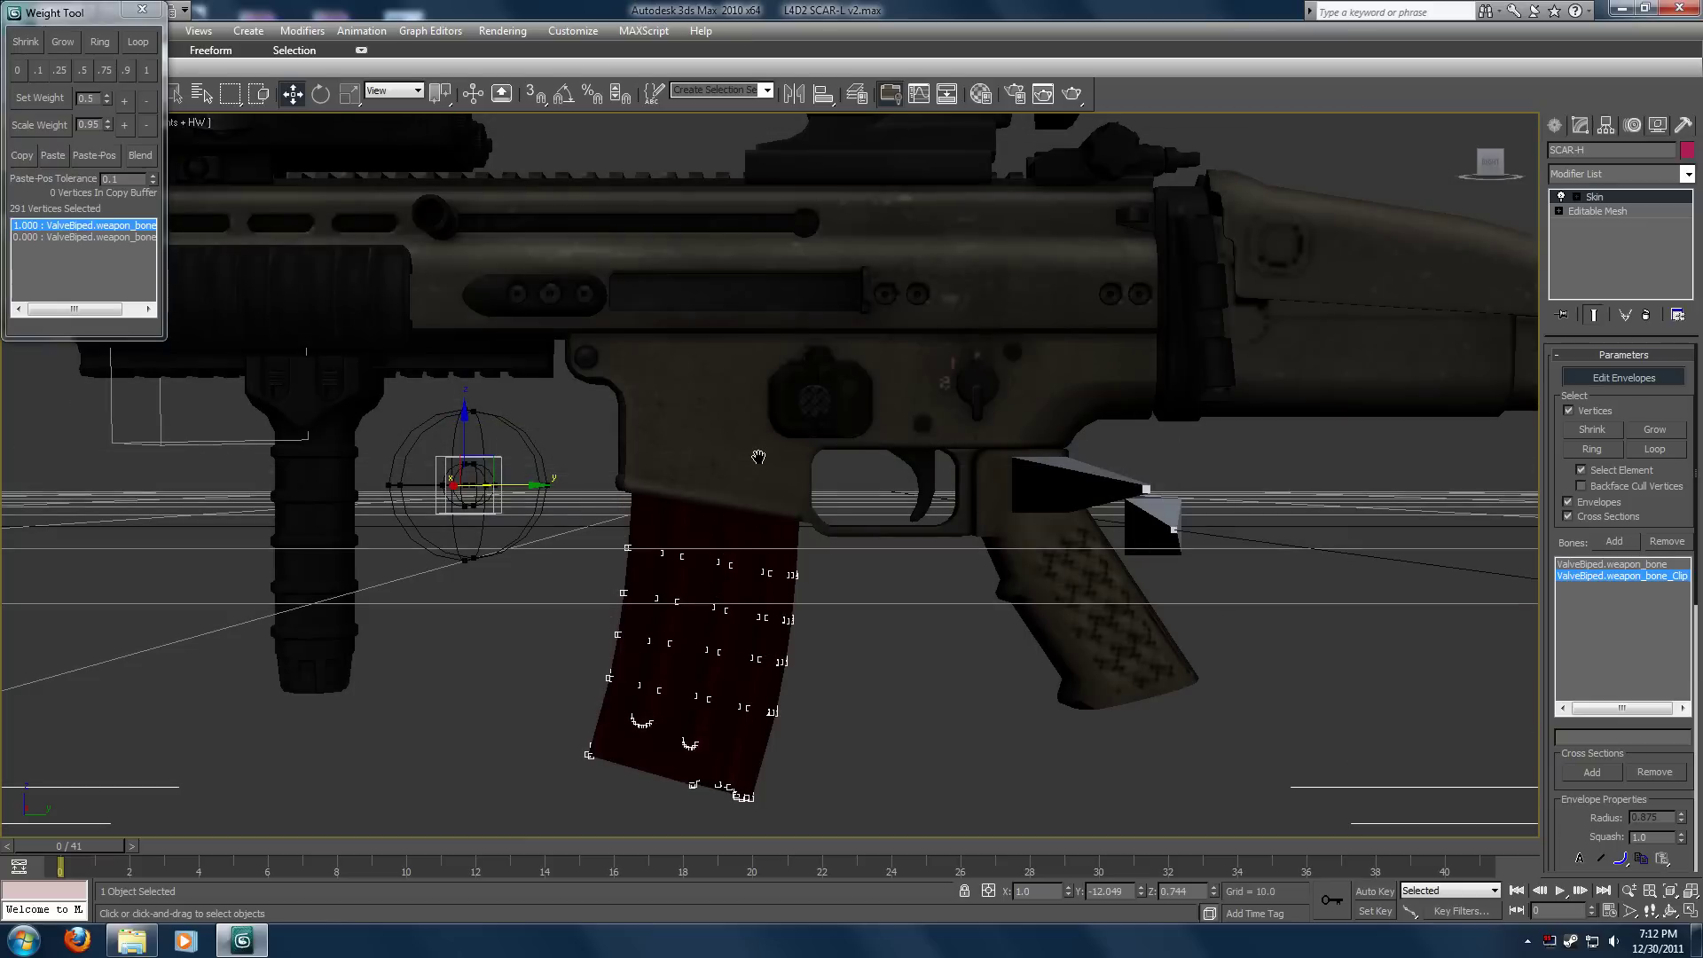
scroll(758, 457, up, 3)
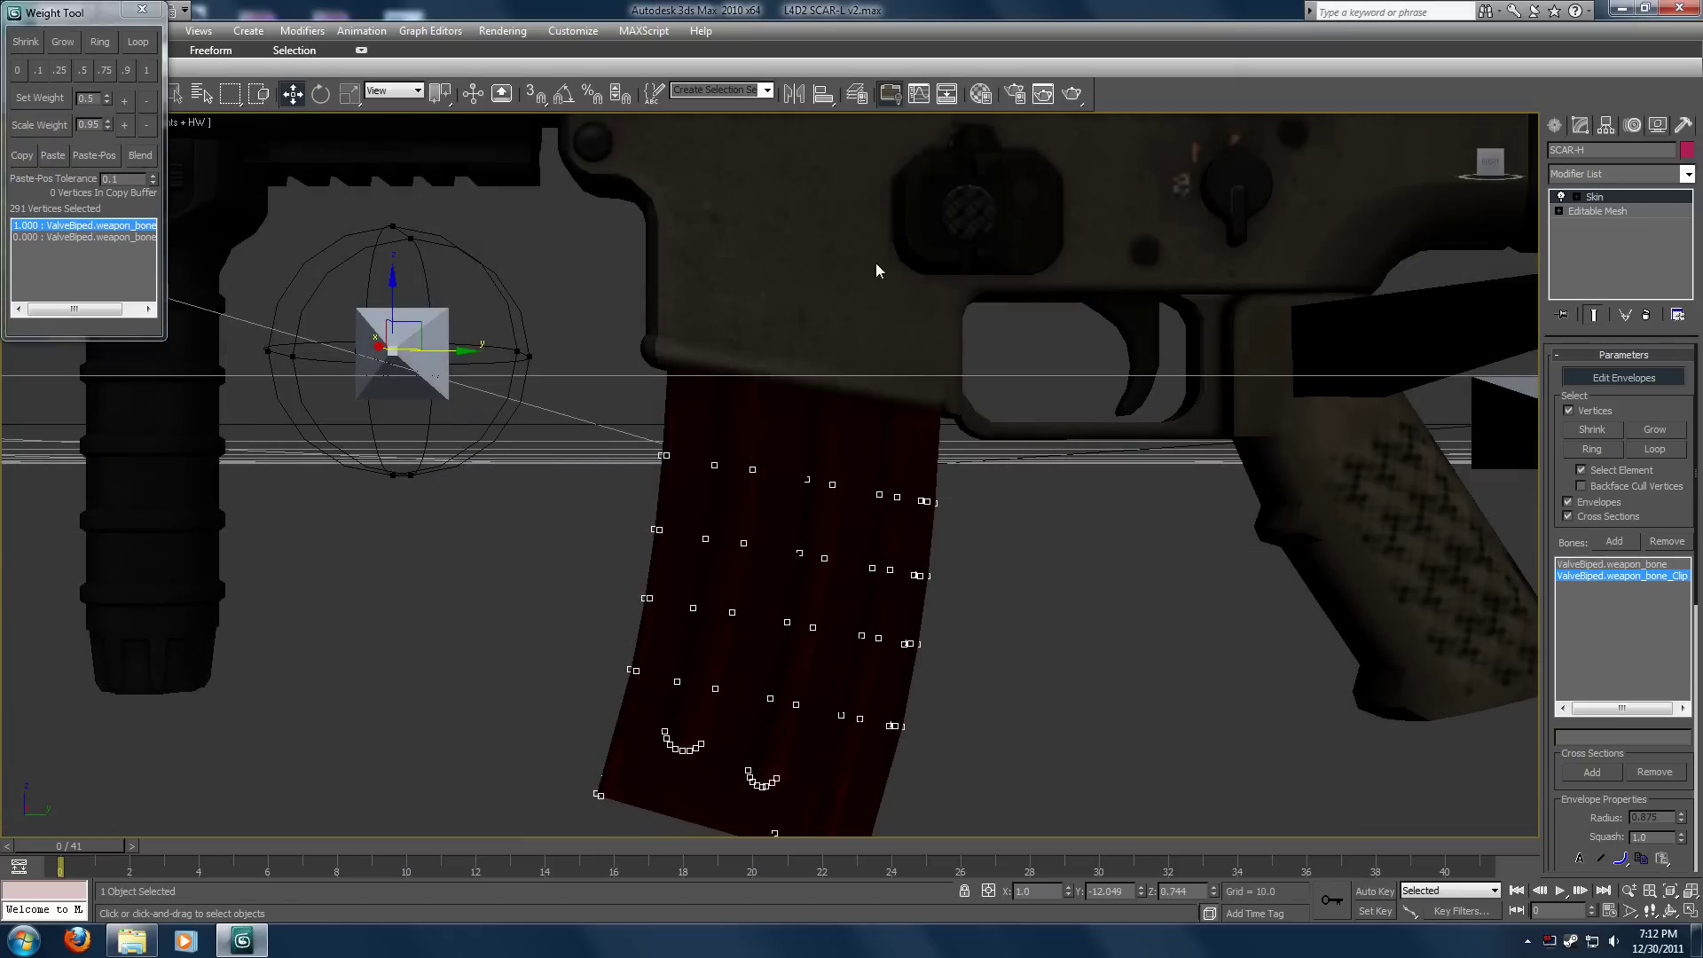
alt+middle_drag(870, 241, 900, 363)
scroll(981, 259, up, 3)
mouse_move(873, 603)
middle_down()
mouse_move(802, 441)
mouse_move(807, 638)
middle_up()
middle_drag(778, 378, 789, 271)
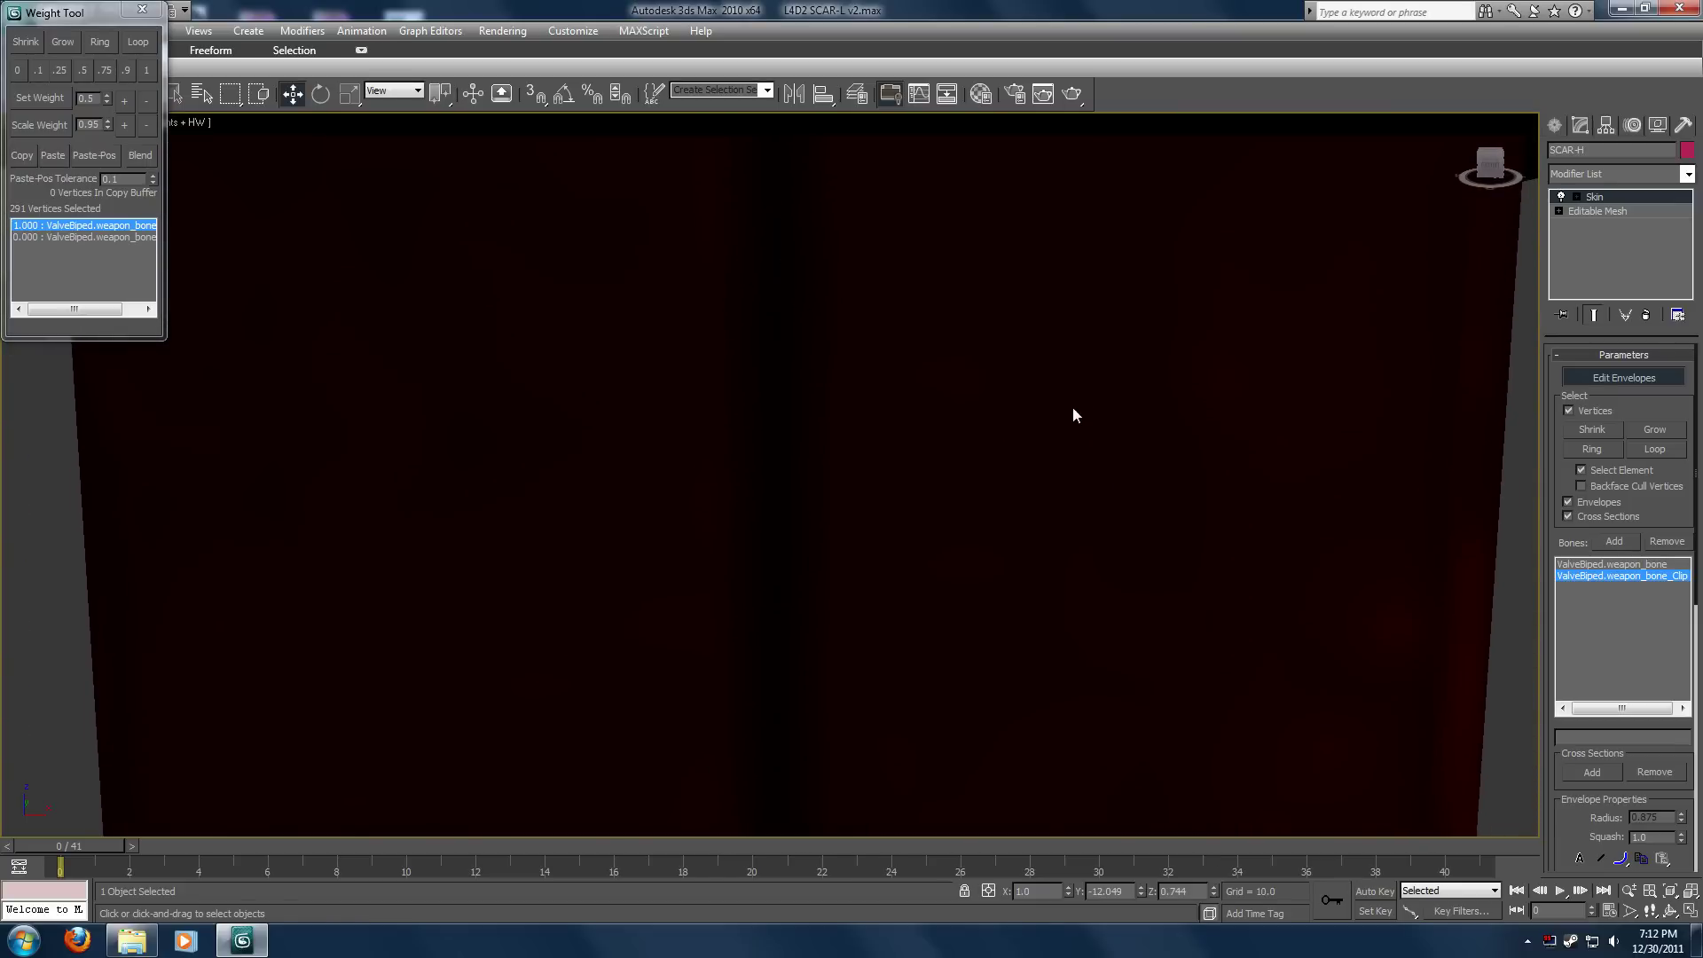
mouse_move(907, 397)
alt+middle_down()
mouse_move(908, 448)
mouse_move(1004, 494)
mouse_move(1054, 488)
mouse_move(901, 346)
mouse_move(916, 532)
mouse_move(896, 428)
alt+middle_up()
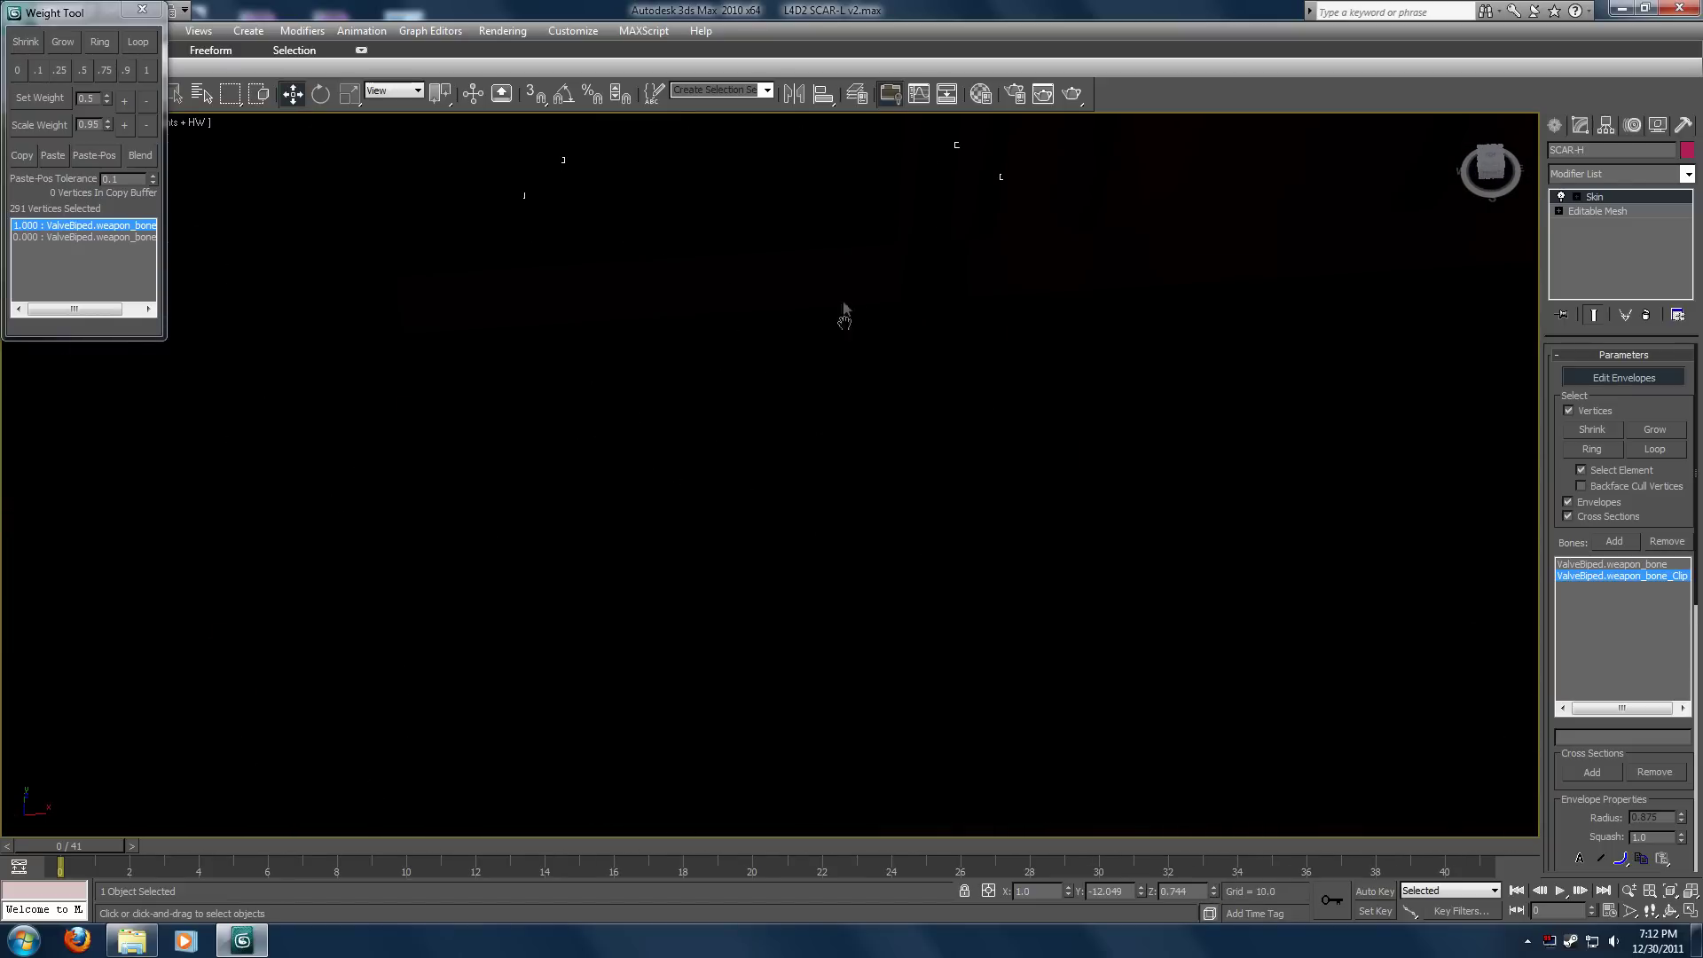
middle_drag(844, 303, 850, 537)
scroll(853, 448, down, 5)
middle_drag(853, 449, 834, 271)
scroll(835, 279, up, 4)
mouse_move(848, 335)
middle_down()
mouse_move(831, 487)
mouse_move(821, 441)
mouse_move(827, 513)
middle_up()
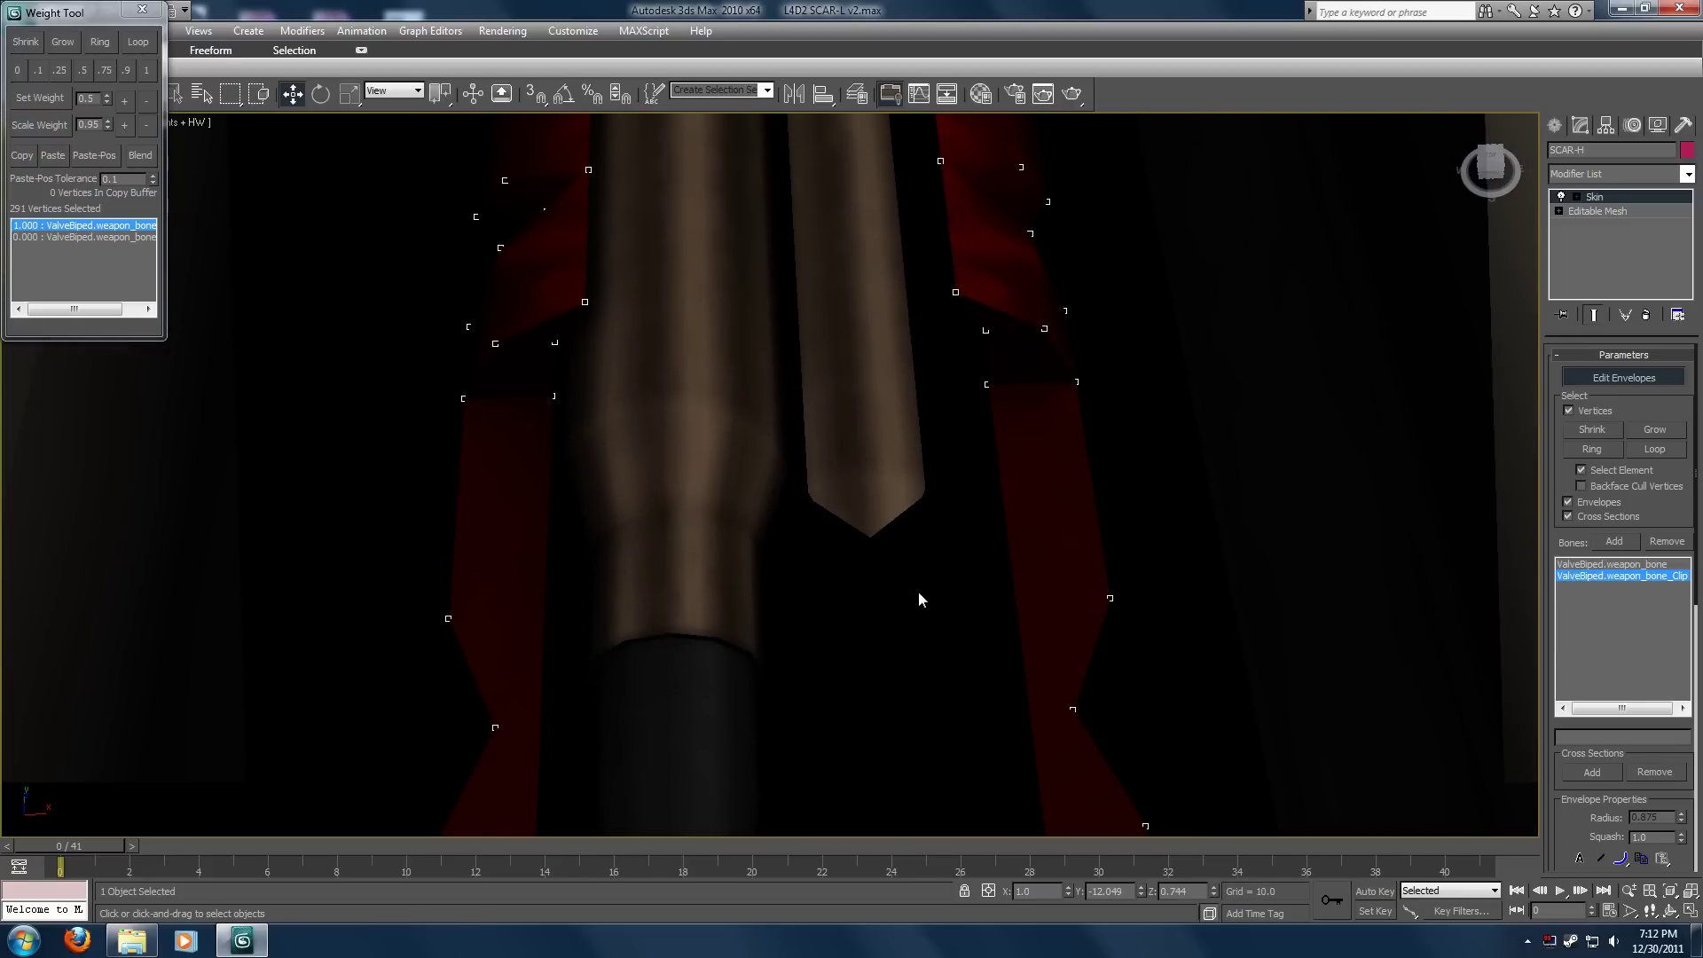
click(887, 588)
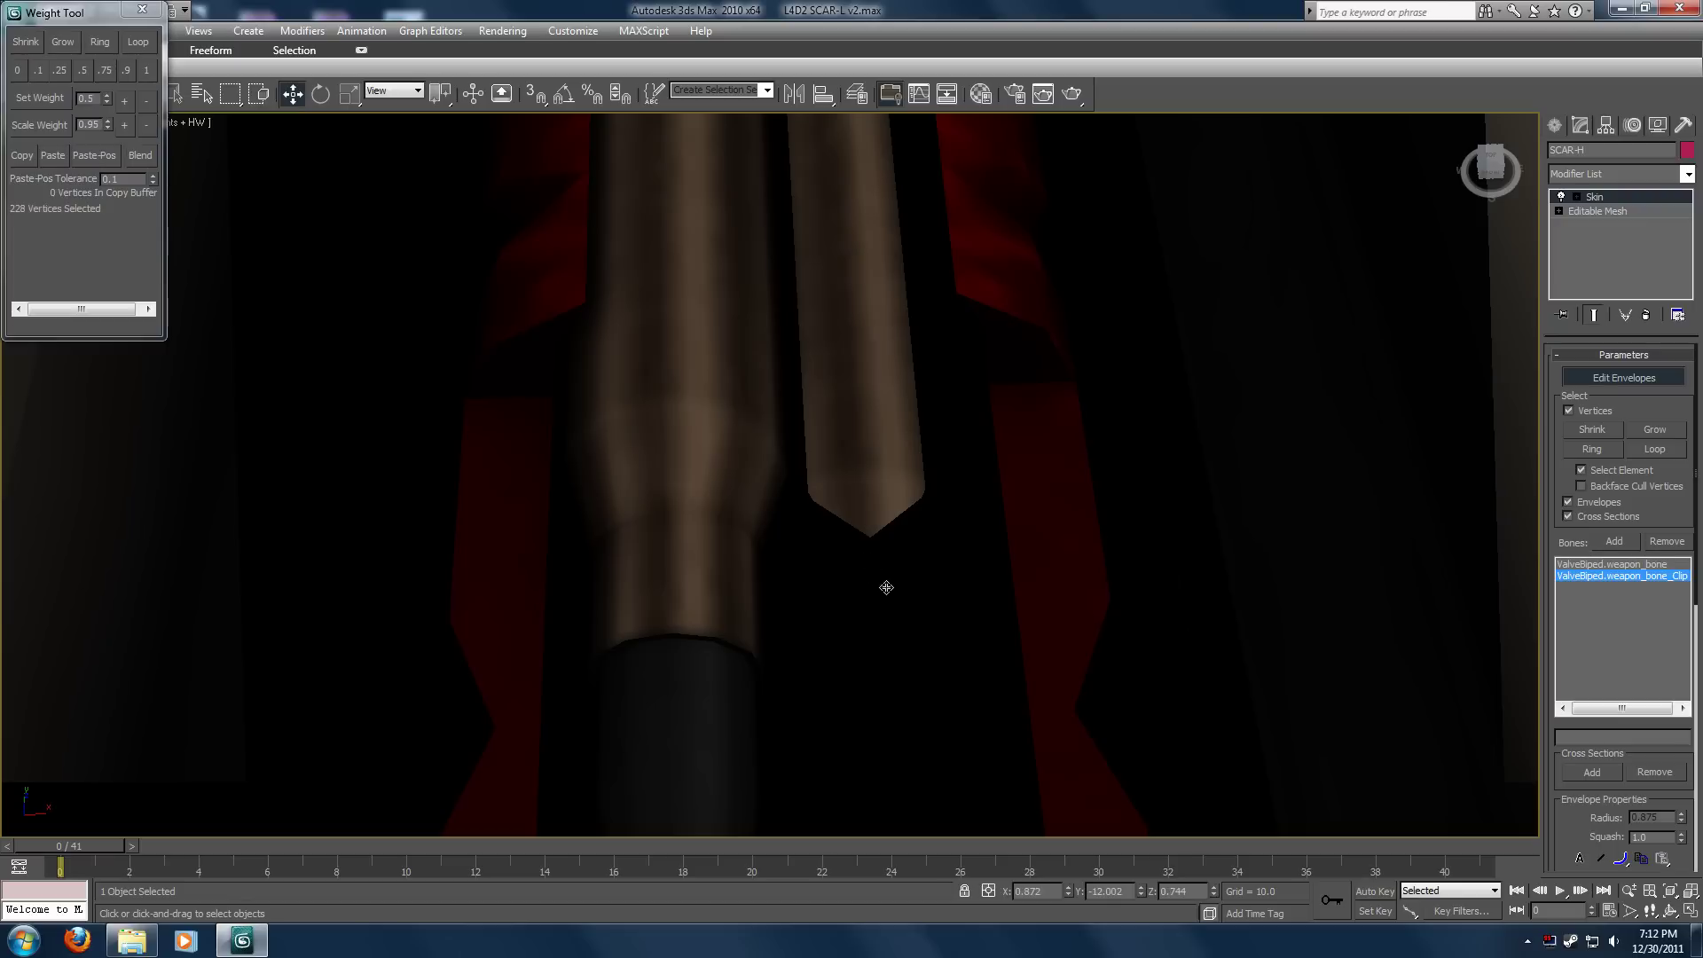
drag(932, 591, 823, 513)
ctrl+drag(788, 567, 716, 690)
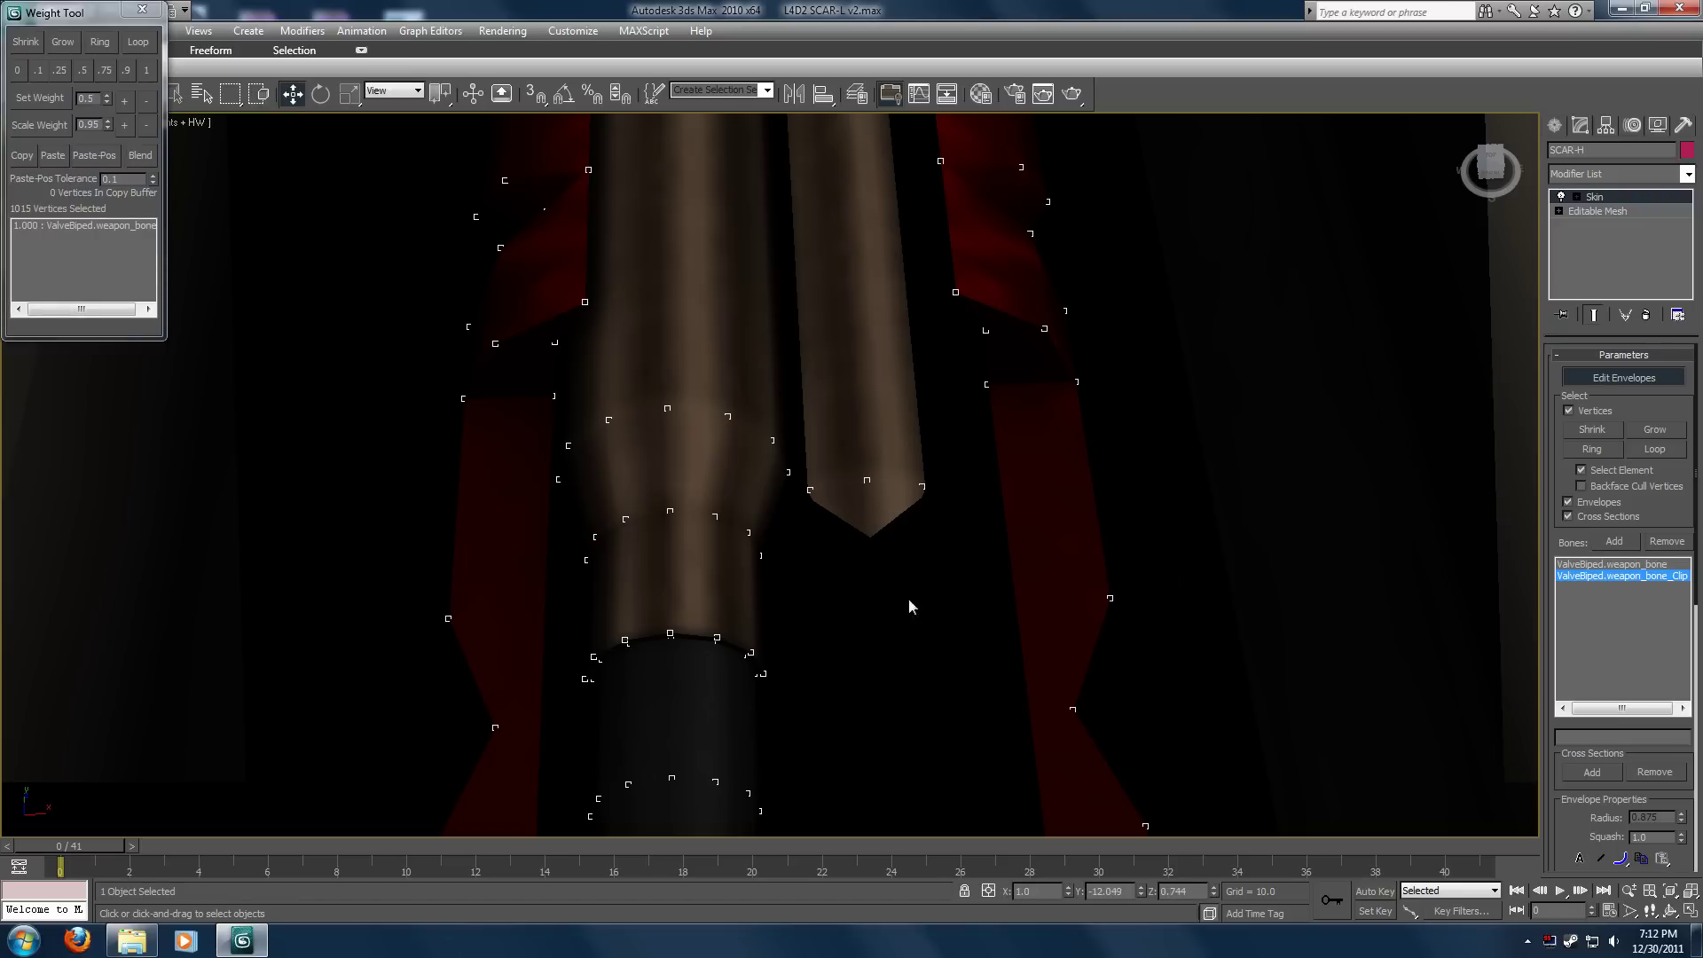
alt+drag(983, 335, 983, 335)
middle_drag(990, 459, 988, 441)
key(ctrl+s)
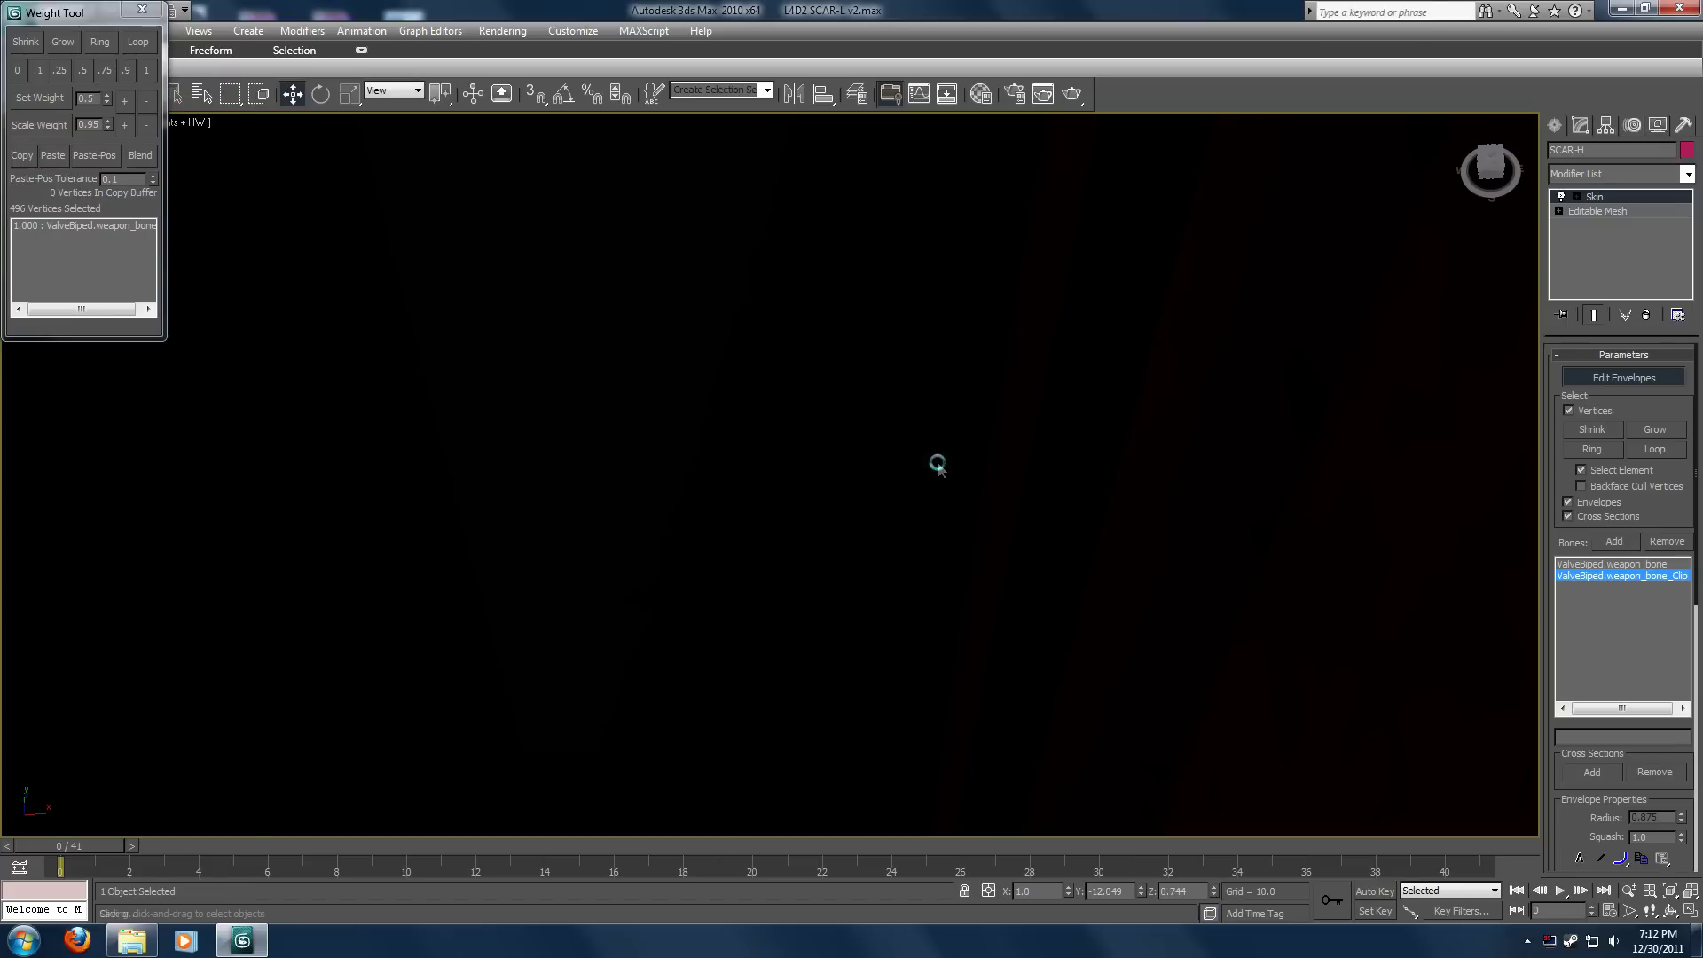
scroll(939, 468, up, 6)
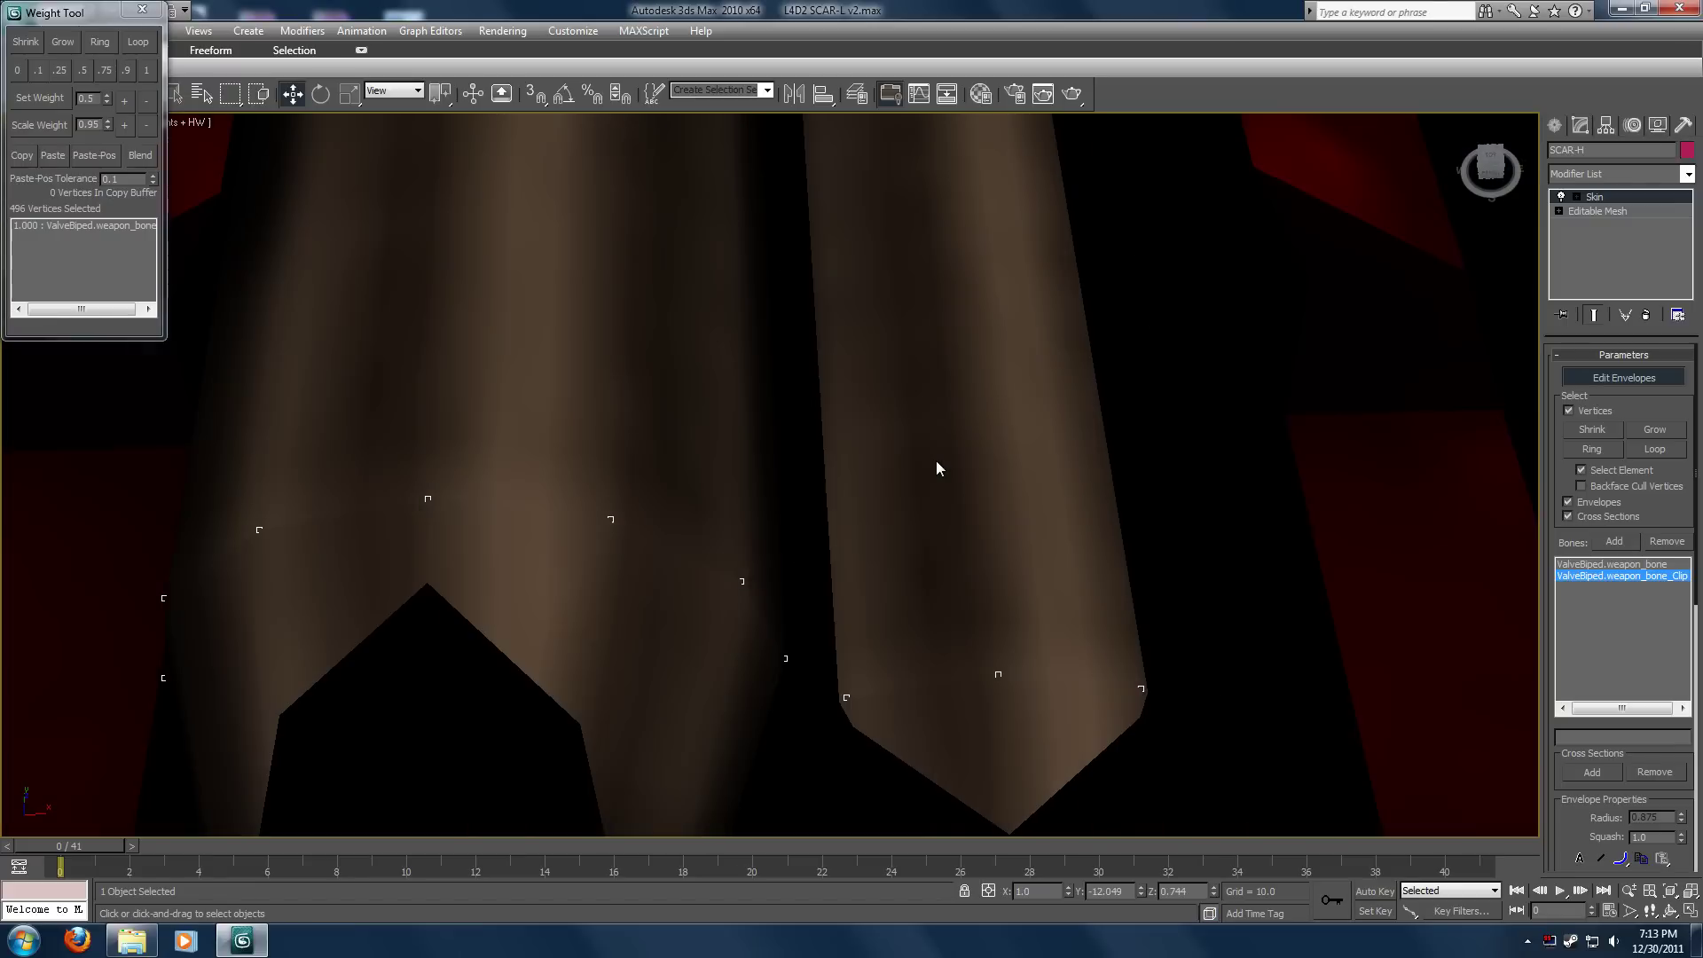
scroll(939, 467, down, 2)
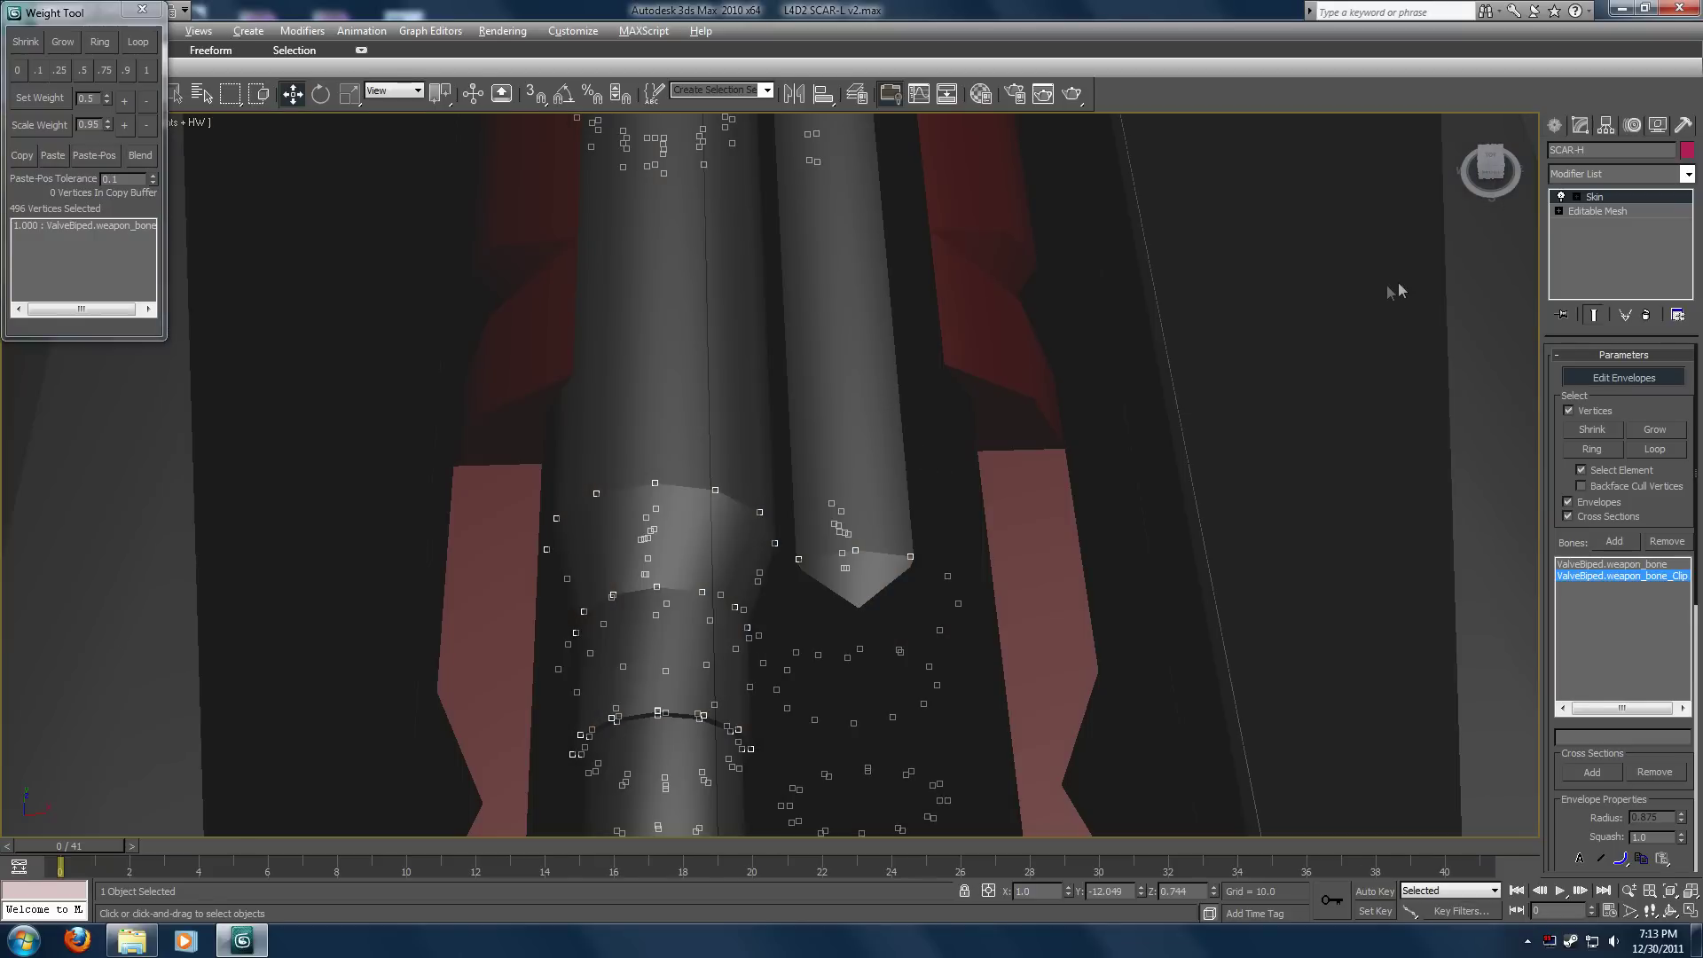
Remove the stray vertices below the cartridges from the vertex selection.
click(1486, 171)
alt+middle_drag(1368, 202, 893, 354)
scroll(940, 263, up, 5)
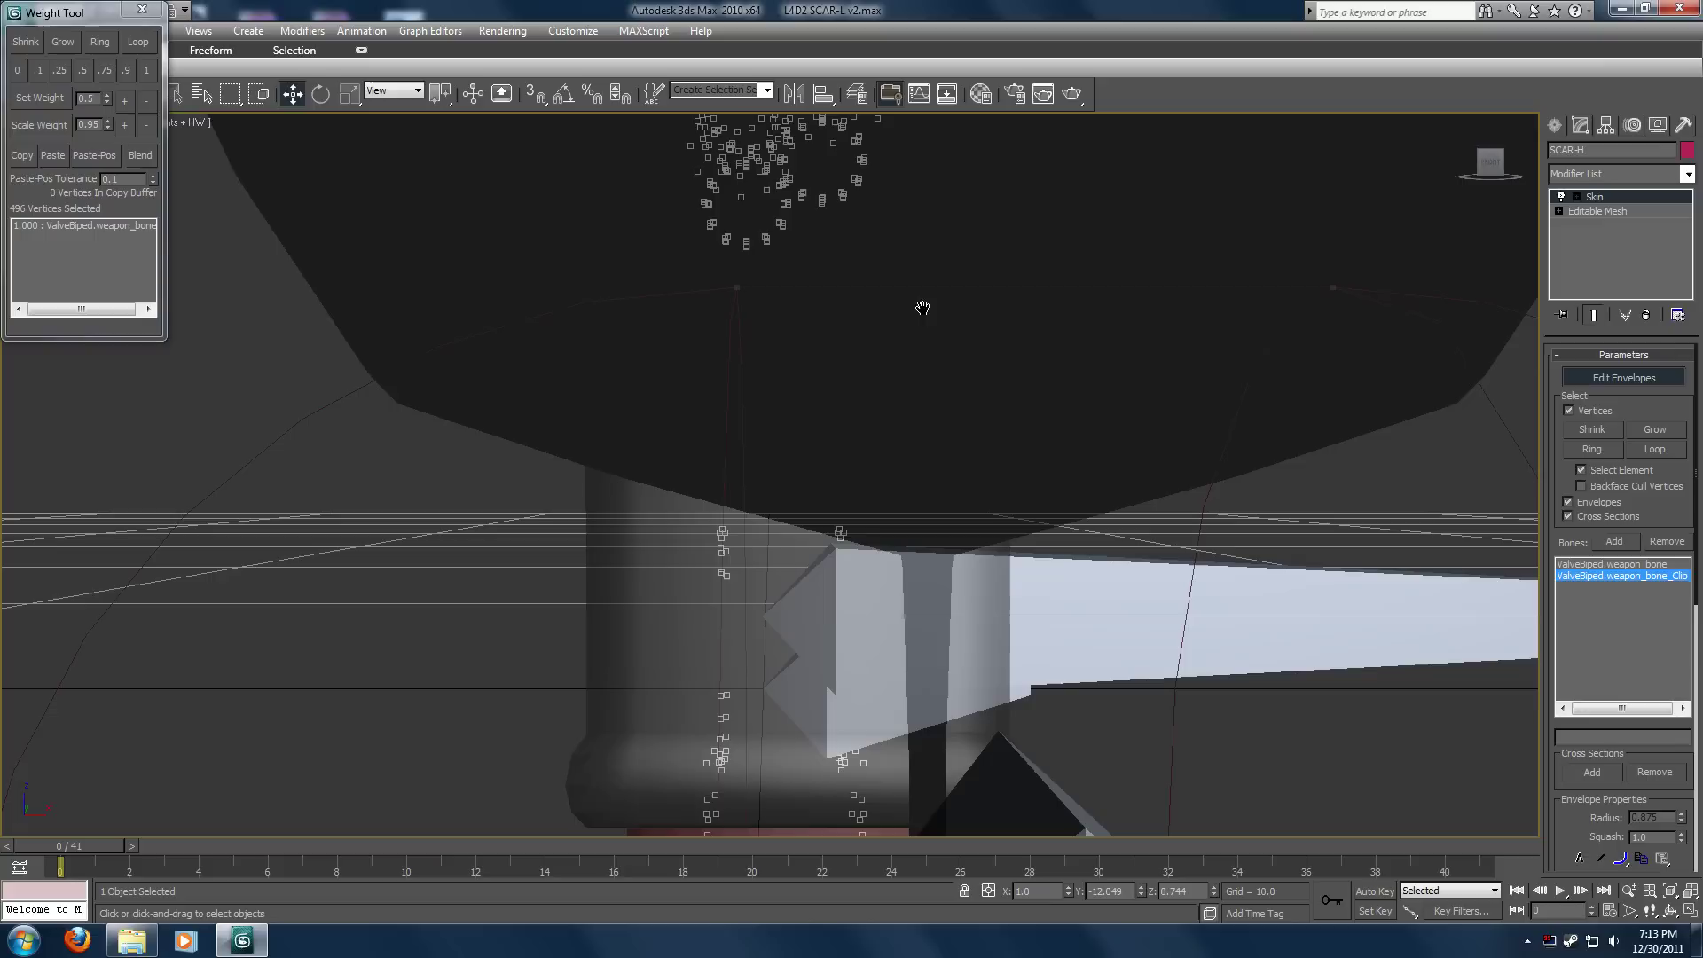
drag(1314, 487, 833, 681)
key(ctrl+z)
drag(1153, 499, 380, 822)
Weight the selected cartridge vertices fully (1) to ValveBiped.weapon_bone_Clip and check the result on the whole rifle.
mouse_move(740, 658)
middle_down()
mouse_move(732, 536)
mouse_move(727, 563)
middle_up()
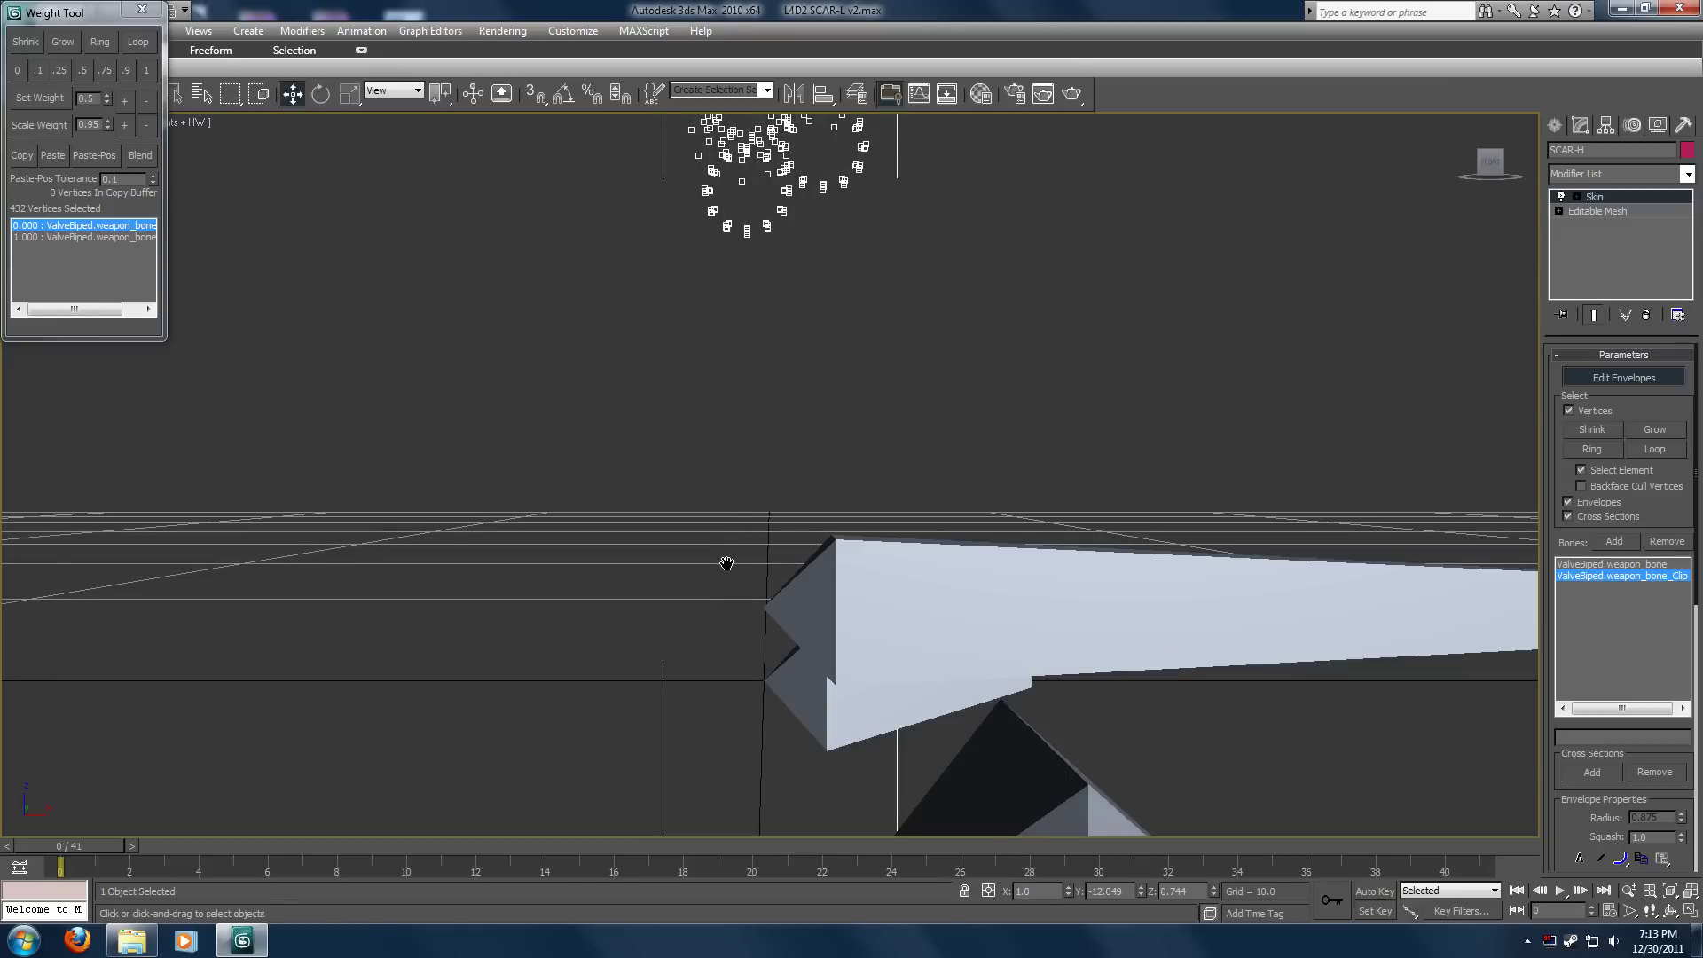
scroll(726, 567, down, 5)
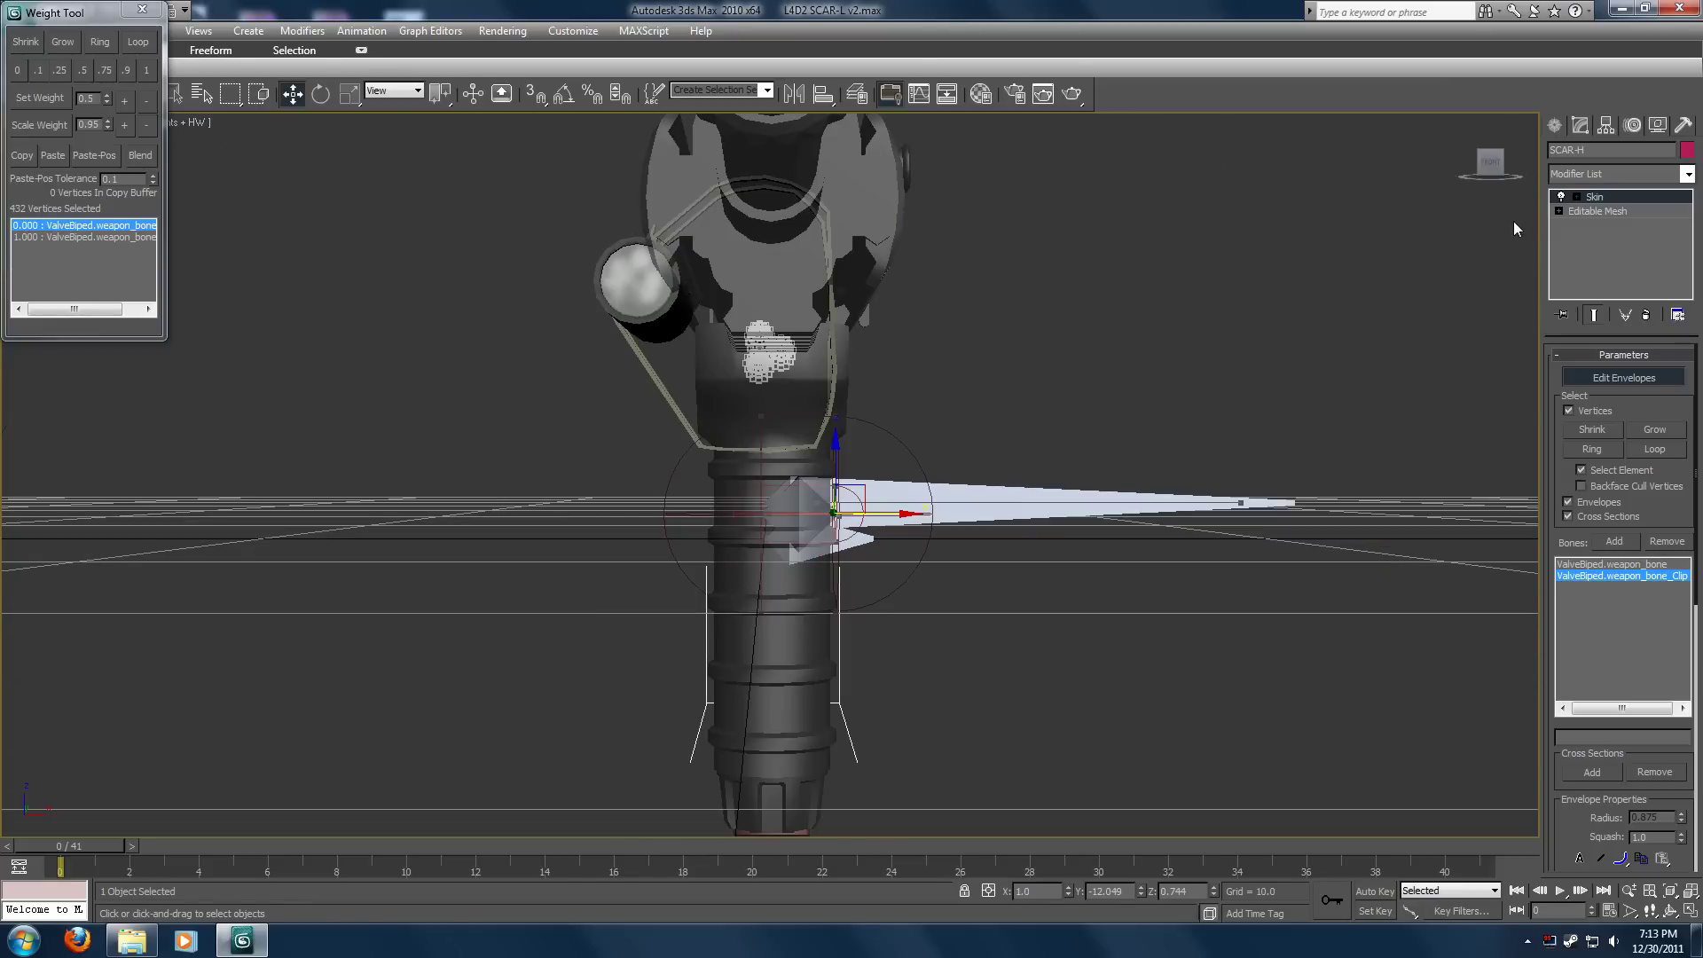
click(1490, 164)
click(1496, 167)
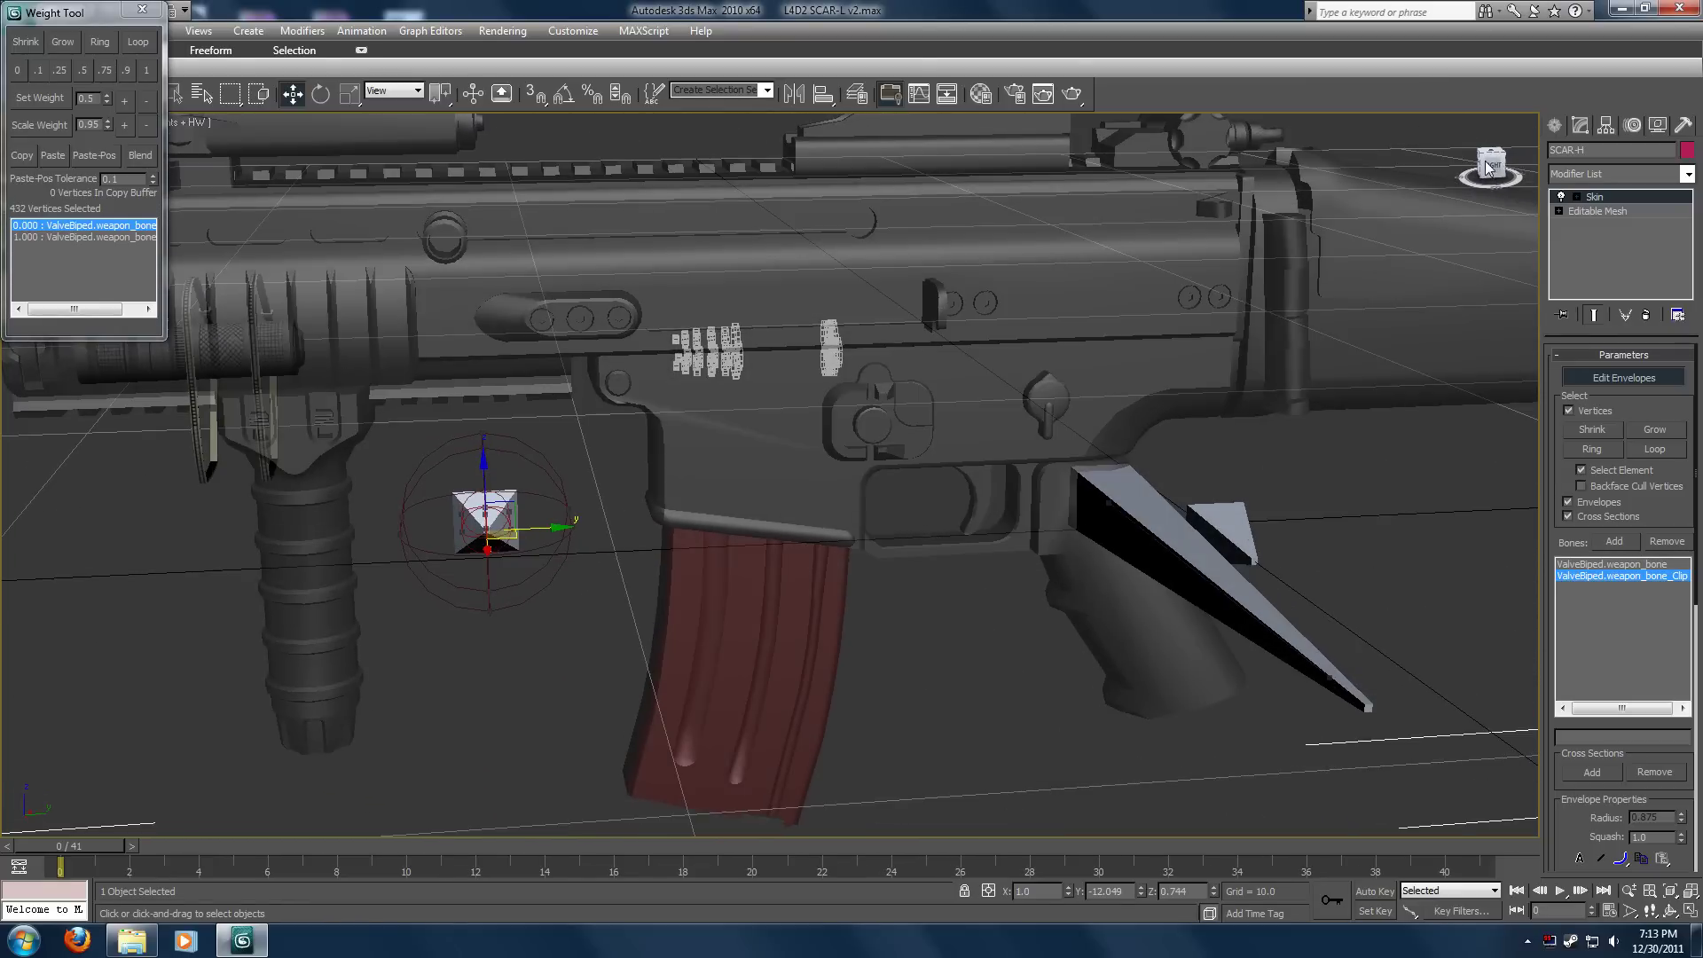
scroll(1294, 419, down, 4)
scroll(1294, 419, up, 1)
scroll(1293, 419, up, 3)
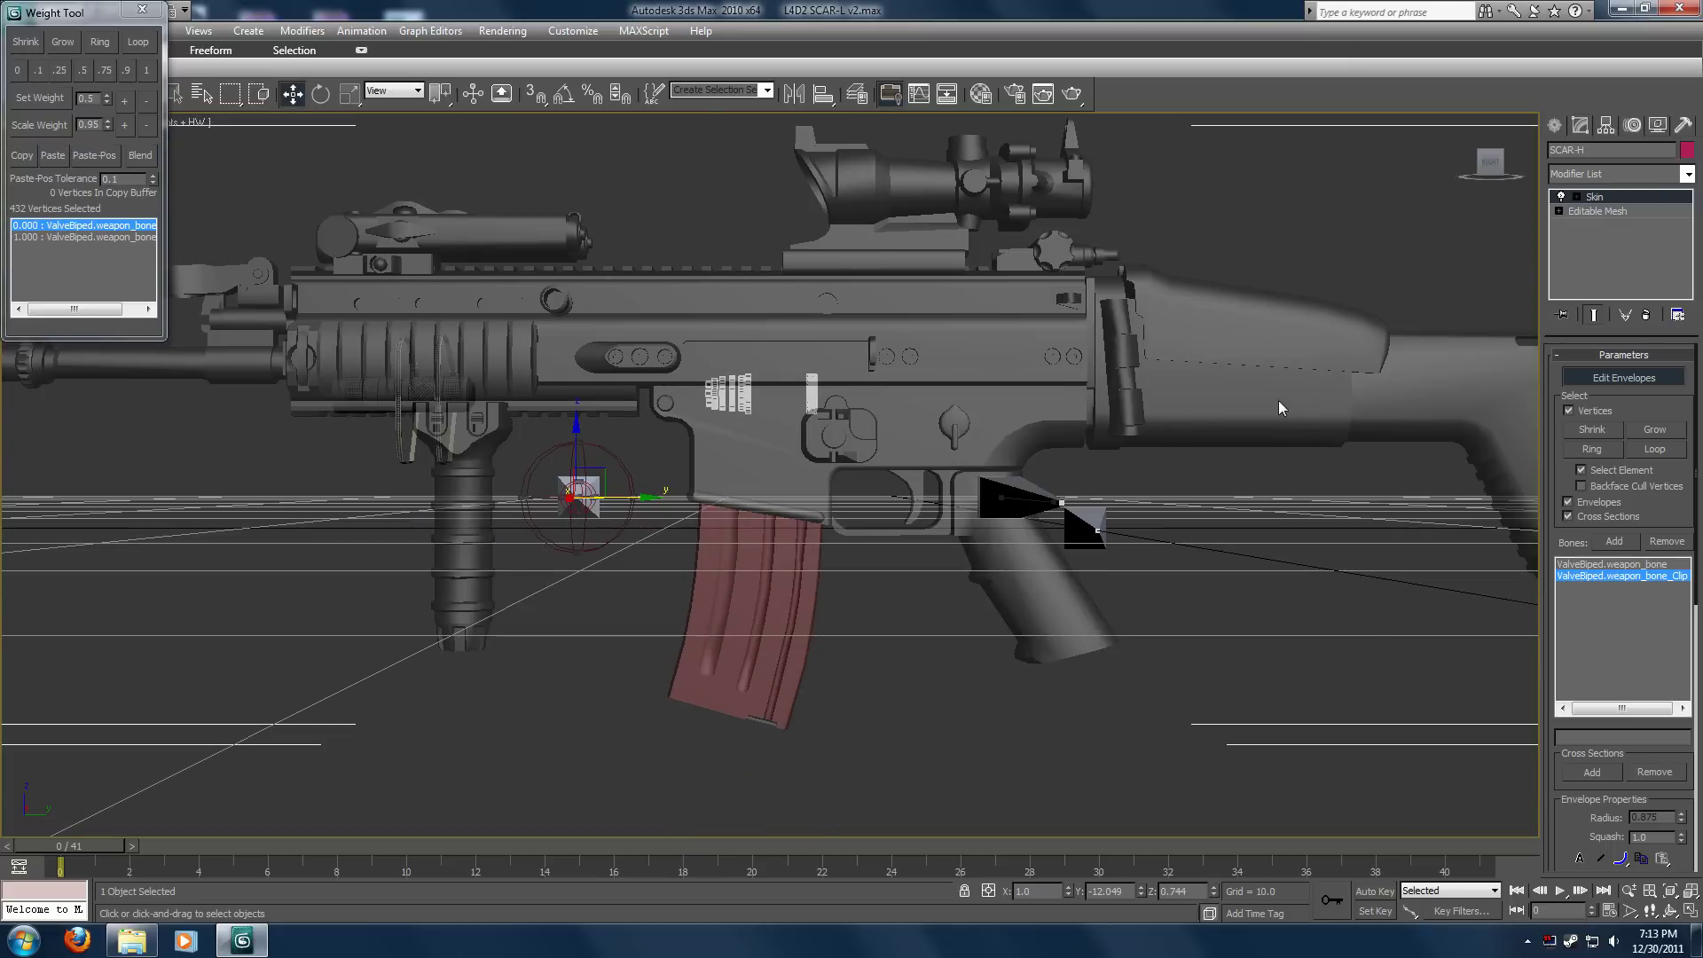
middle_drag(1280, 401, 1297, 476)
scroll(1104, 392, up, 5)
scroll(1103, 392, up, 5)
middle_drag(1147, 312, 1318, 599)
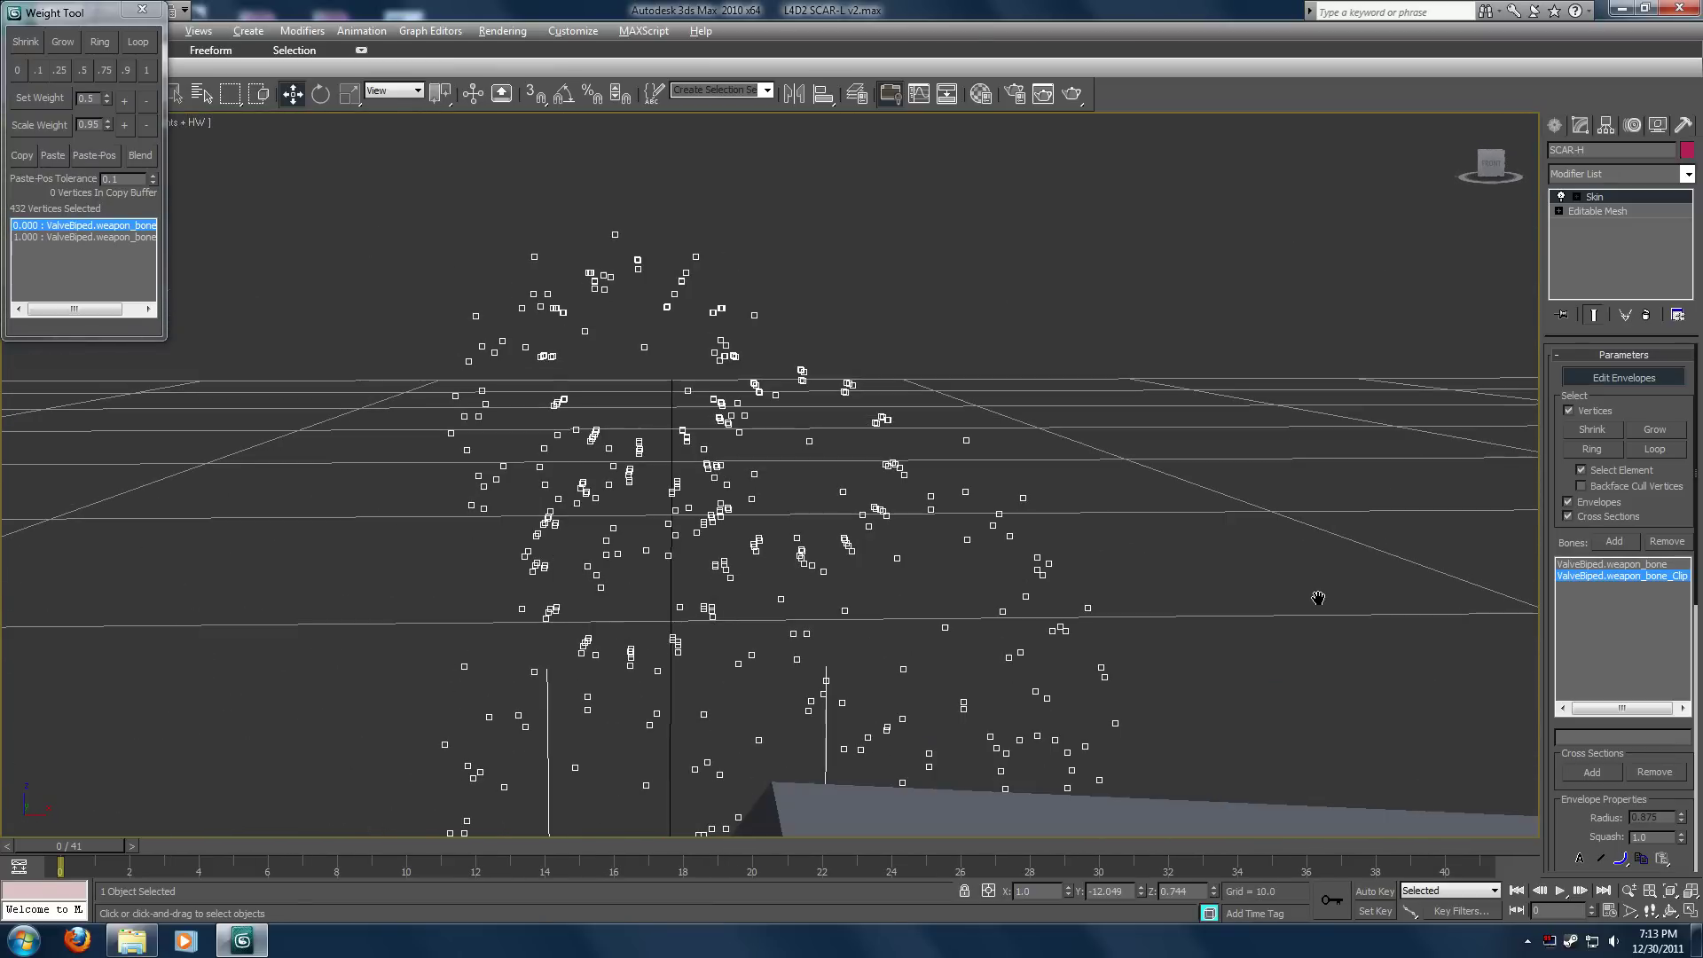
middle_drag(1002, 409, 1016, 693)
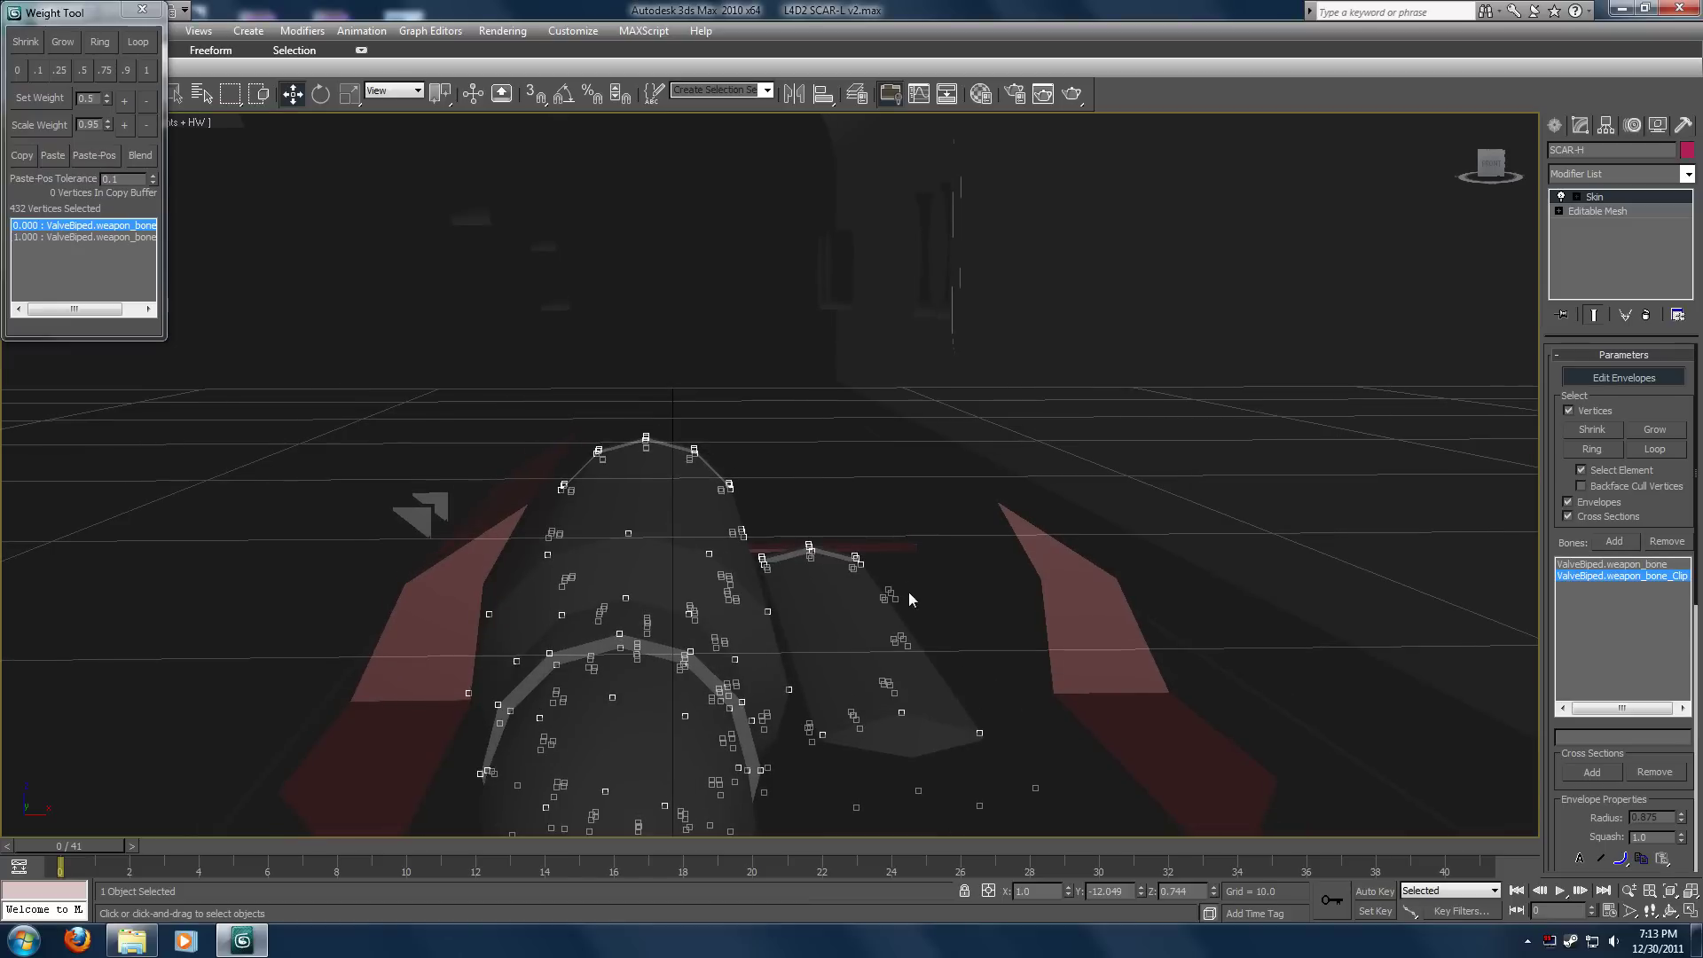
click(153, 76)
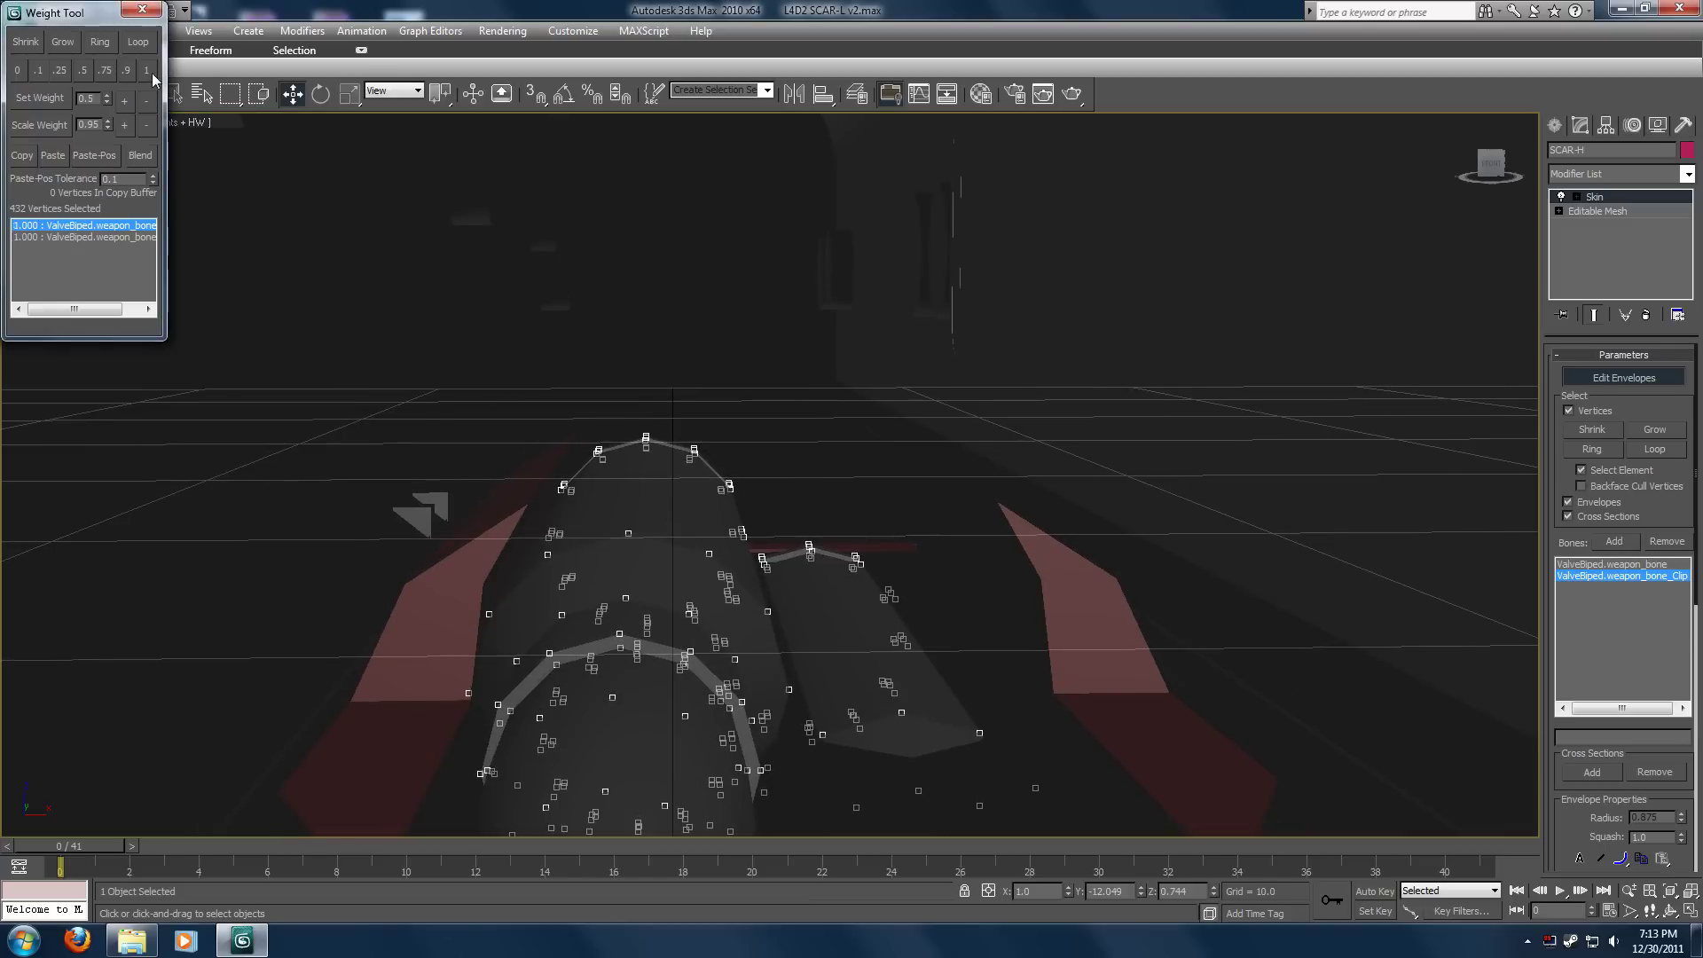
alt+middle_drag(980, 430, 863, 445)
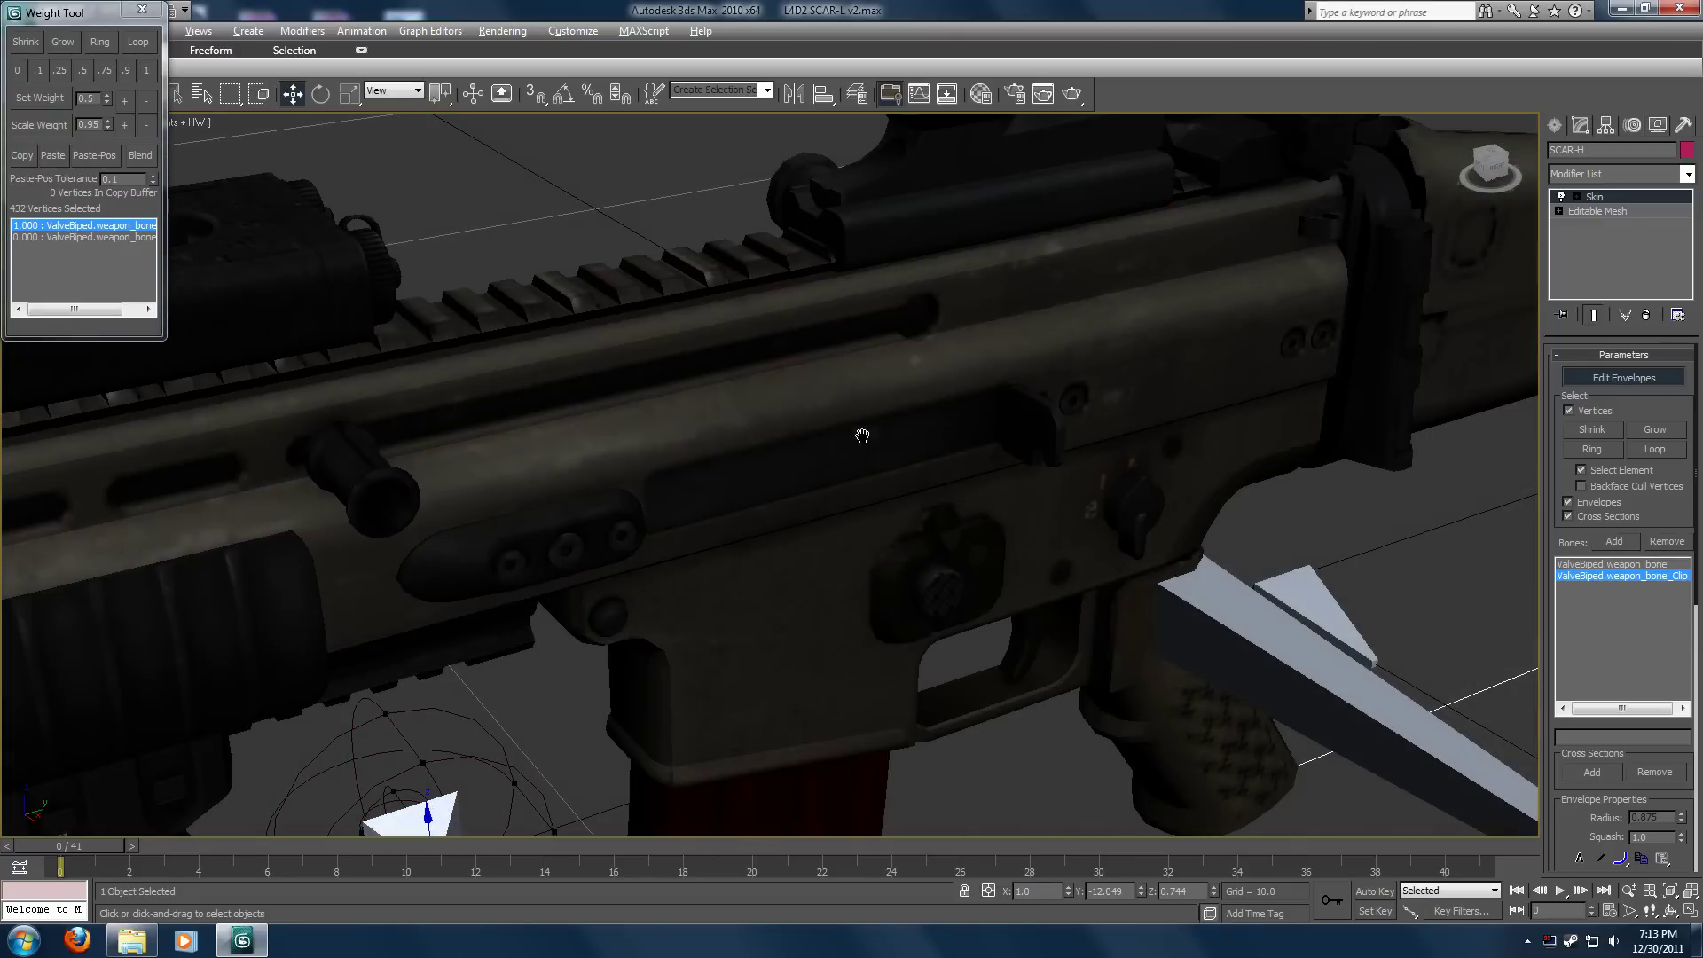
click(1496, 175)
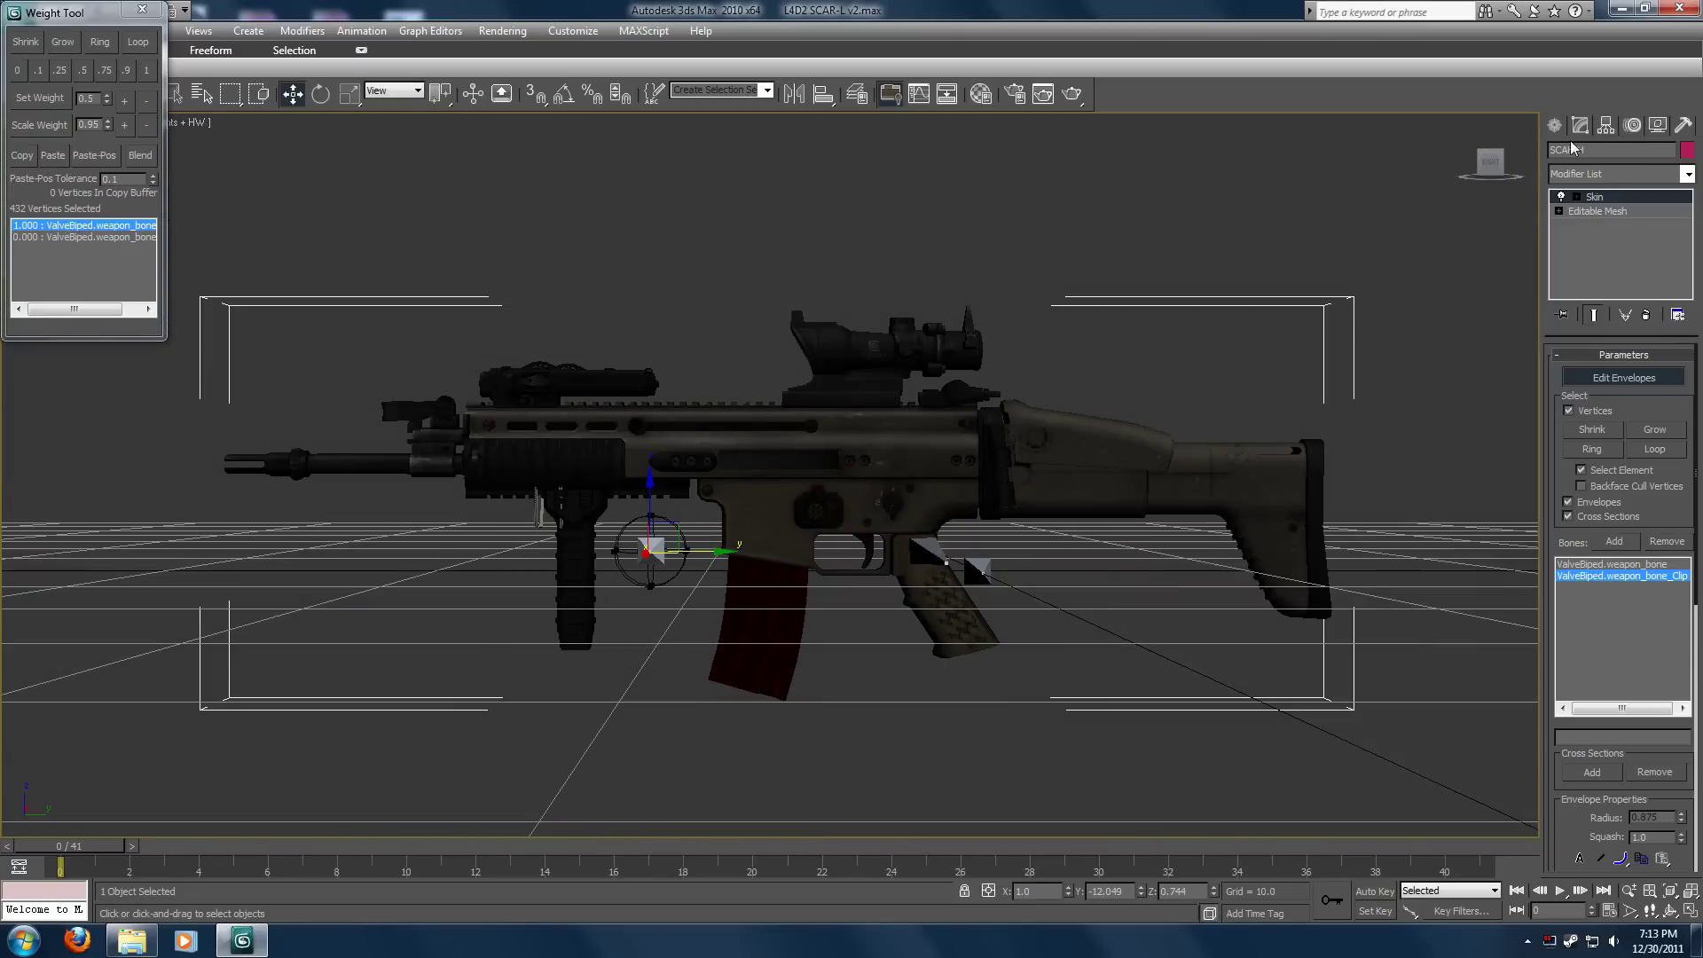
Leave the SCAR-H's envelope editing and open the scene export options.
click(1554, 125)
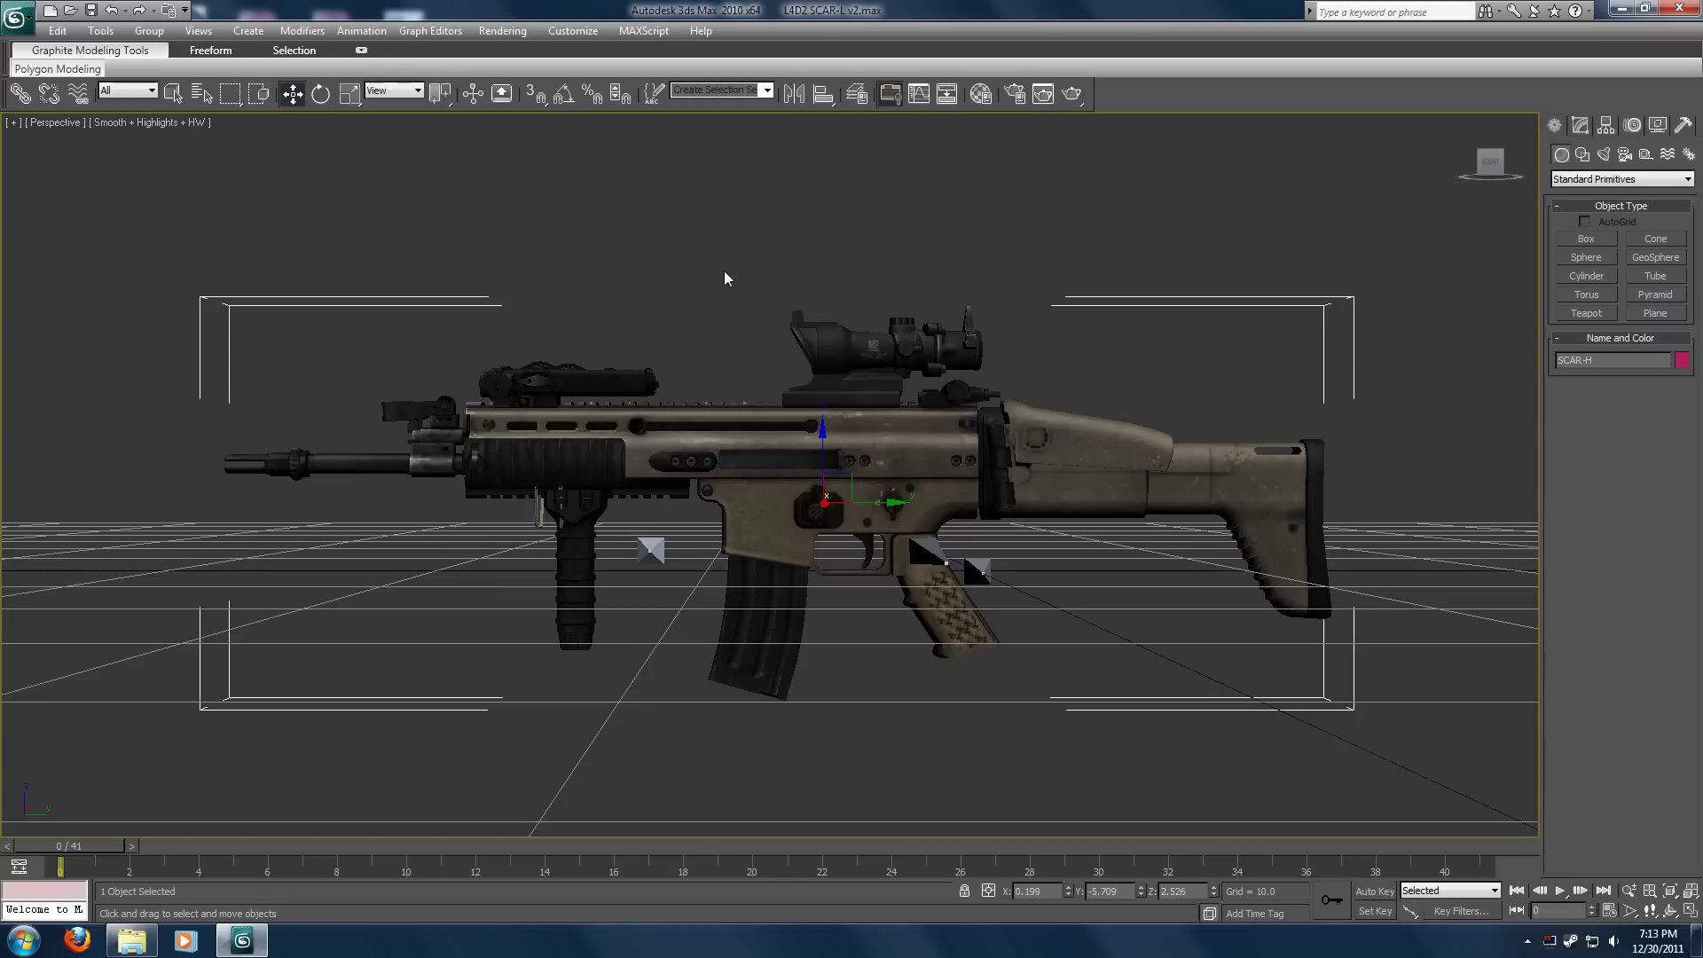
click(18, 17)
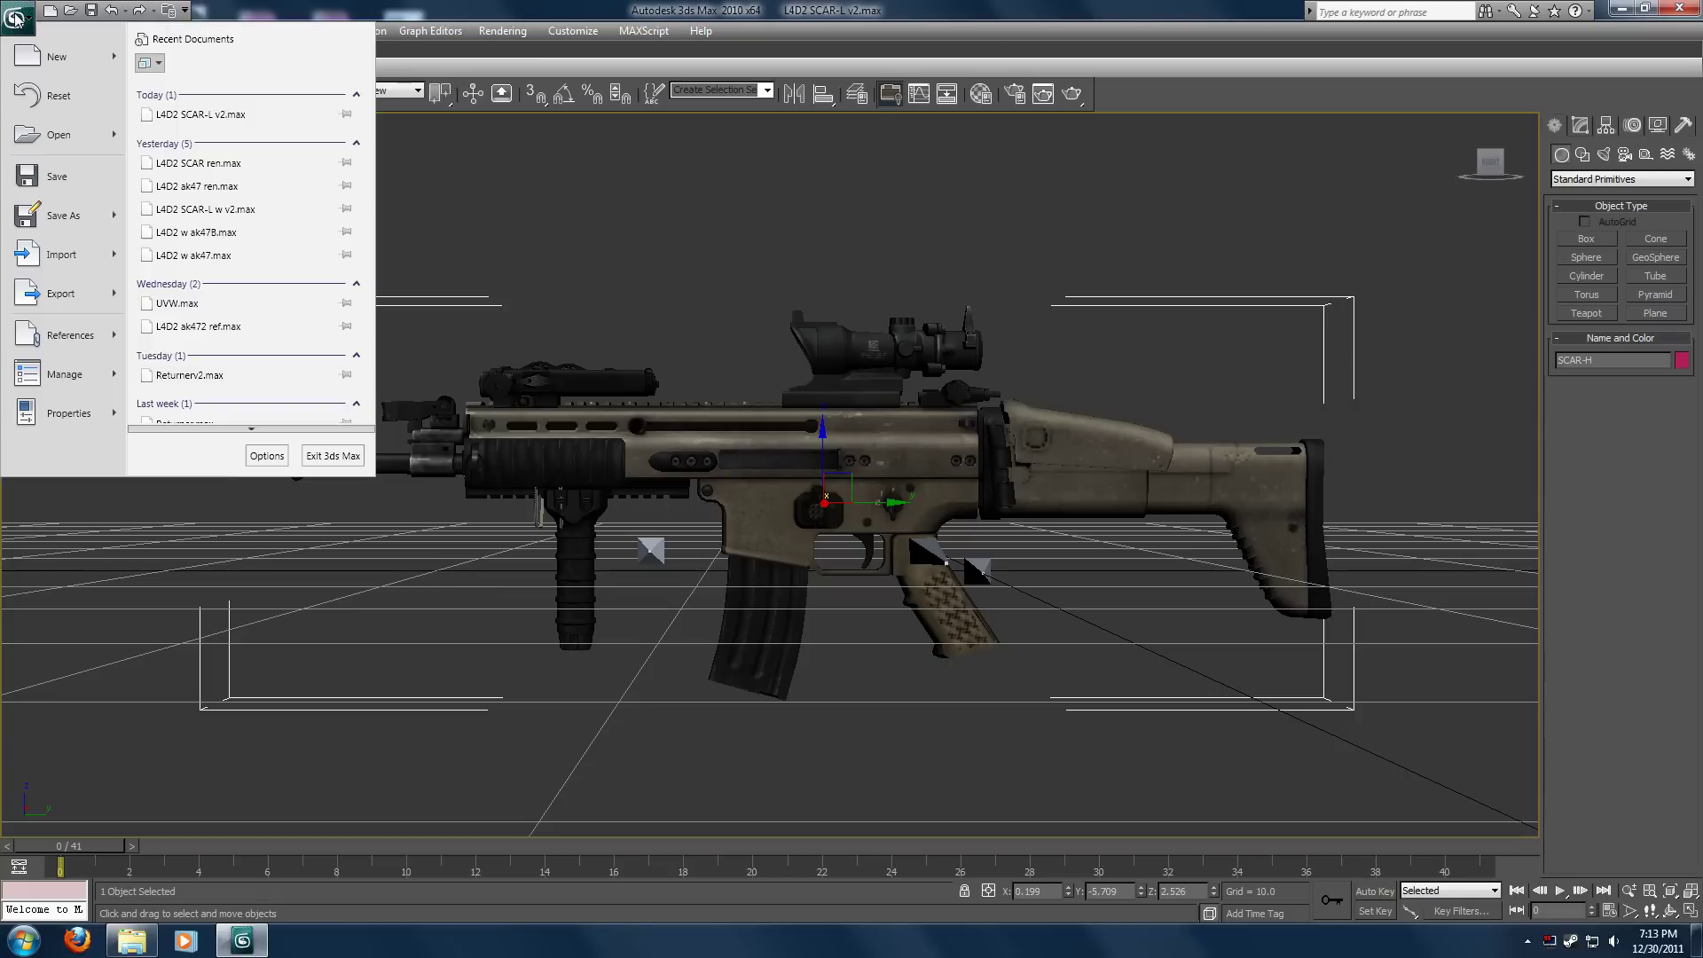
mouse_move(78, 296)
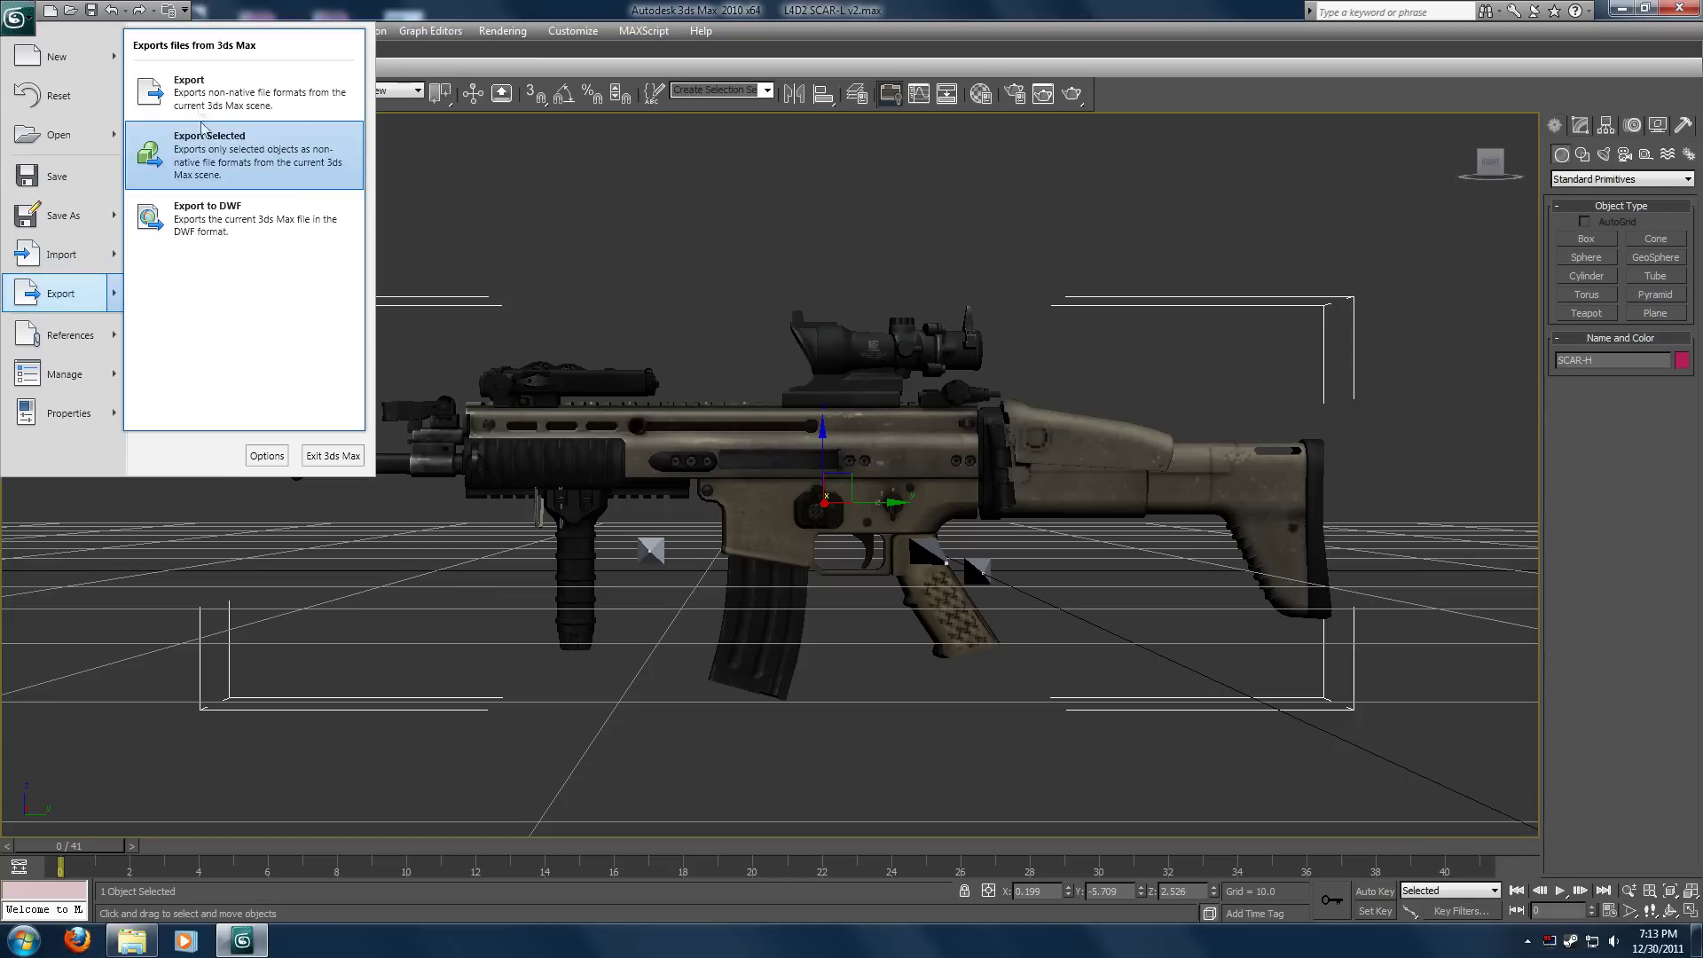
Switch to Windows Explorer, open the SCAR-L v2 project's w folder, and open its mdldecompiler QC file in Notepad++.
click(1620, 8)
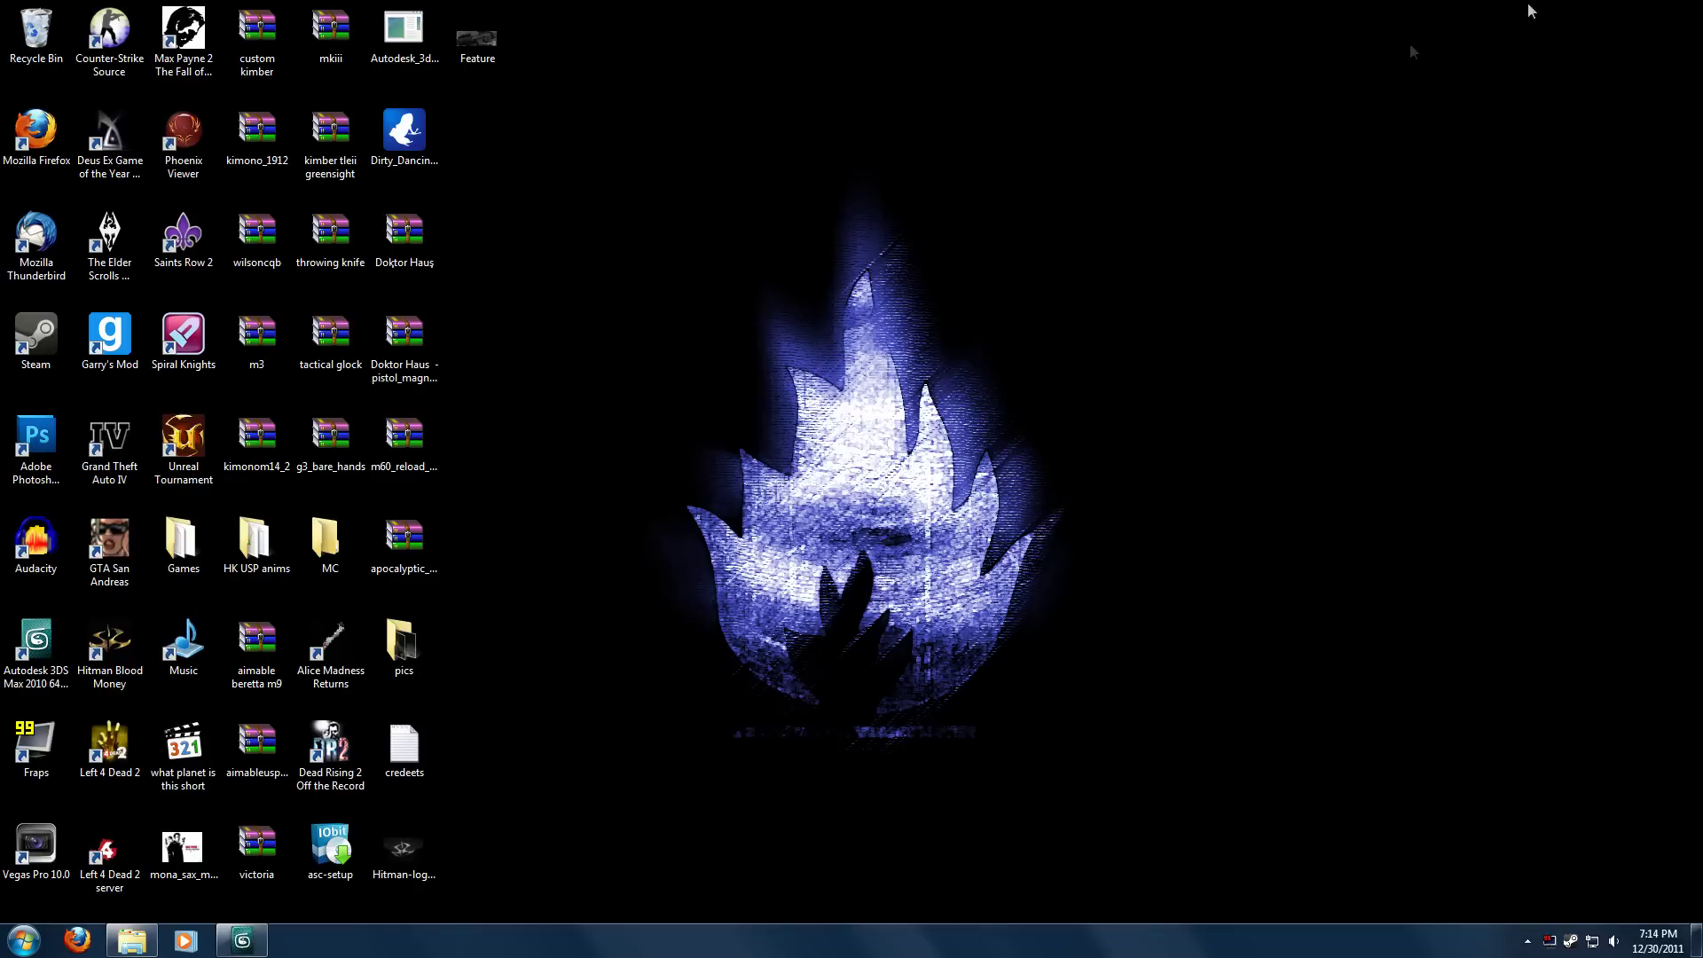
click(133, 940)
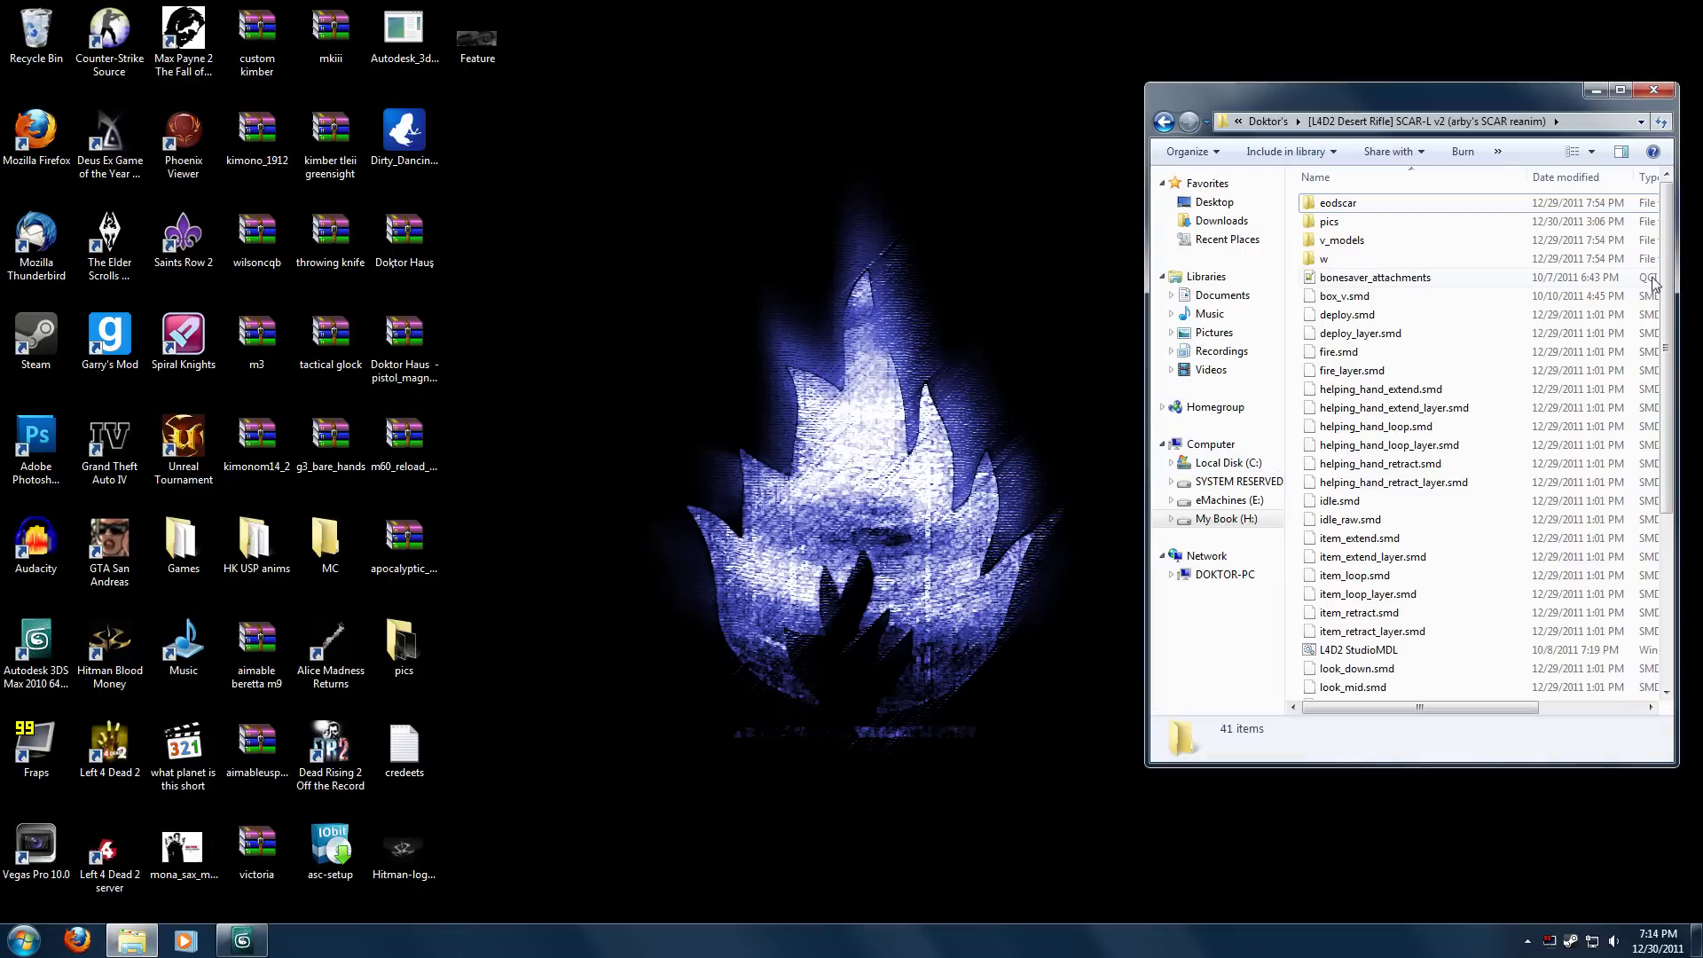
double_click(1491, 258)
click(1444, 388)
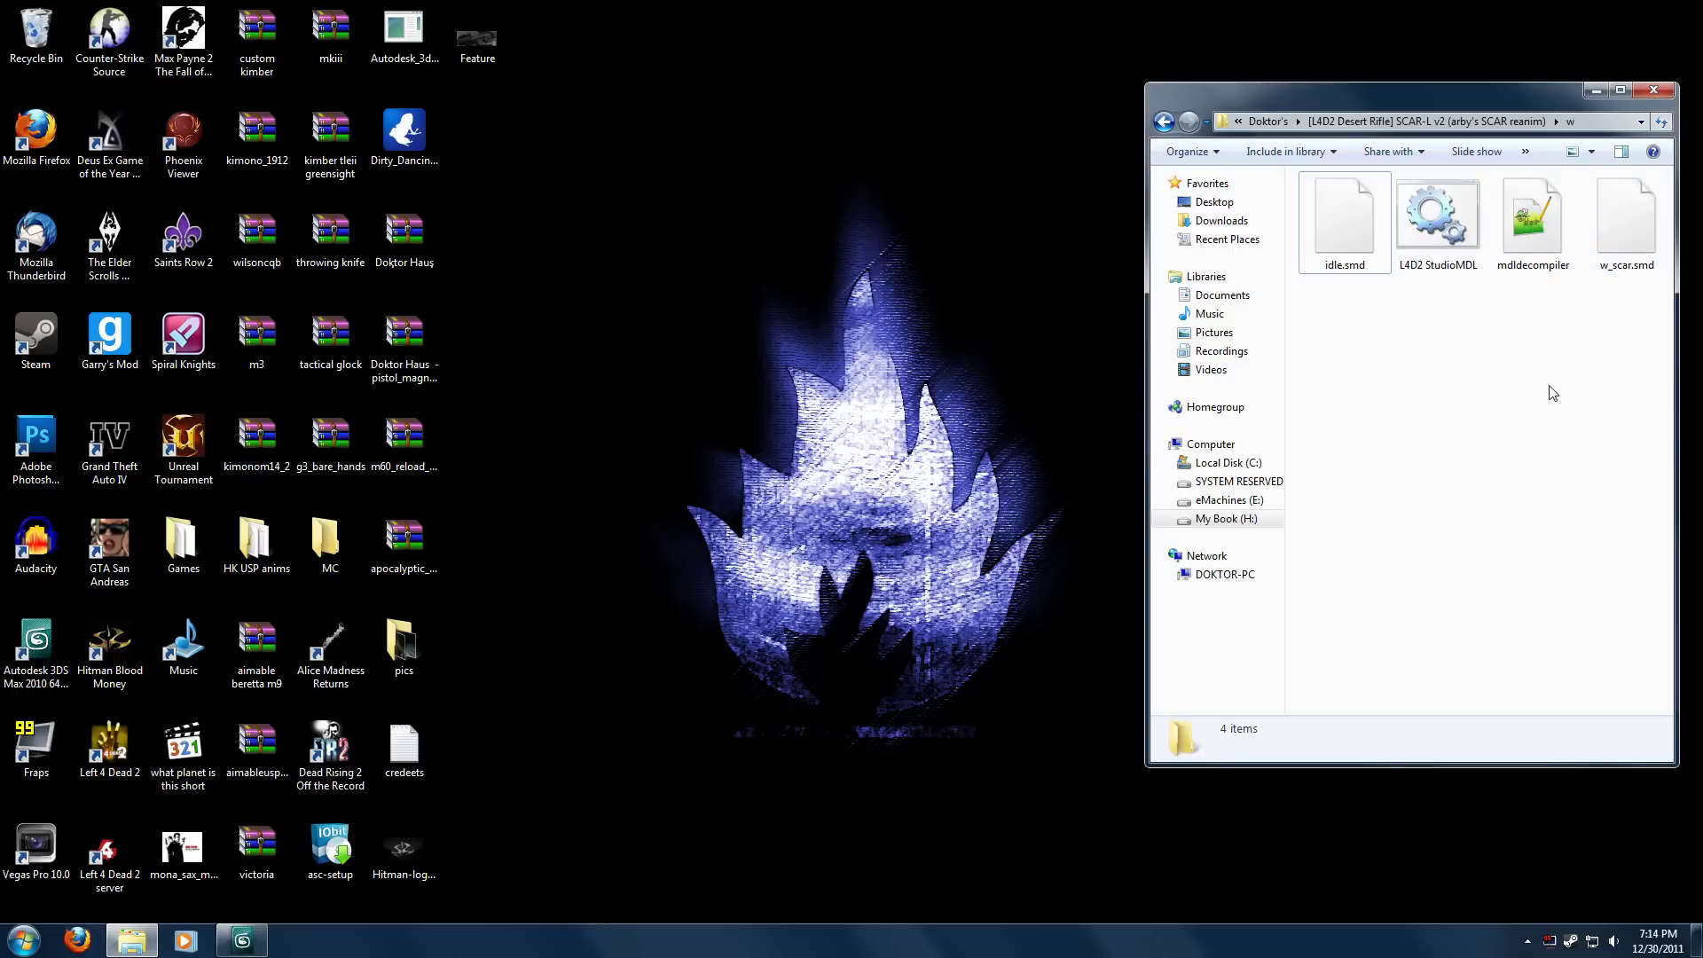
click(1537, 231)
double_click(1537, 230)
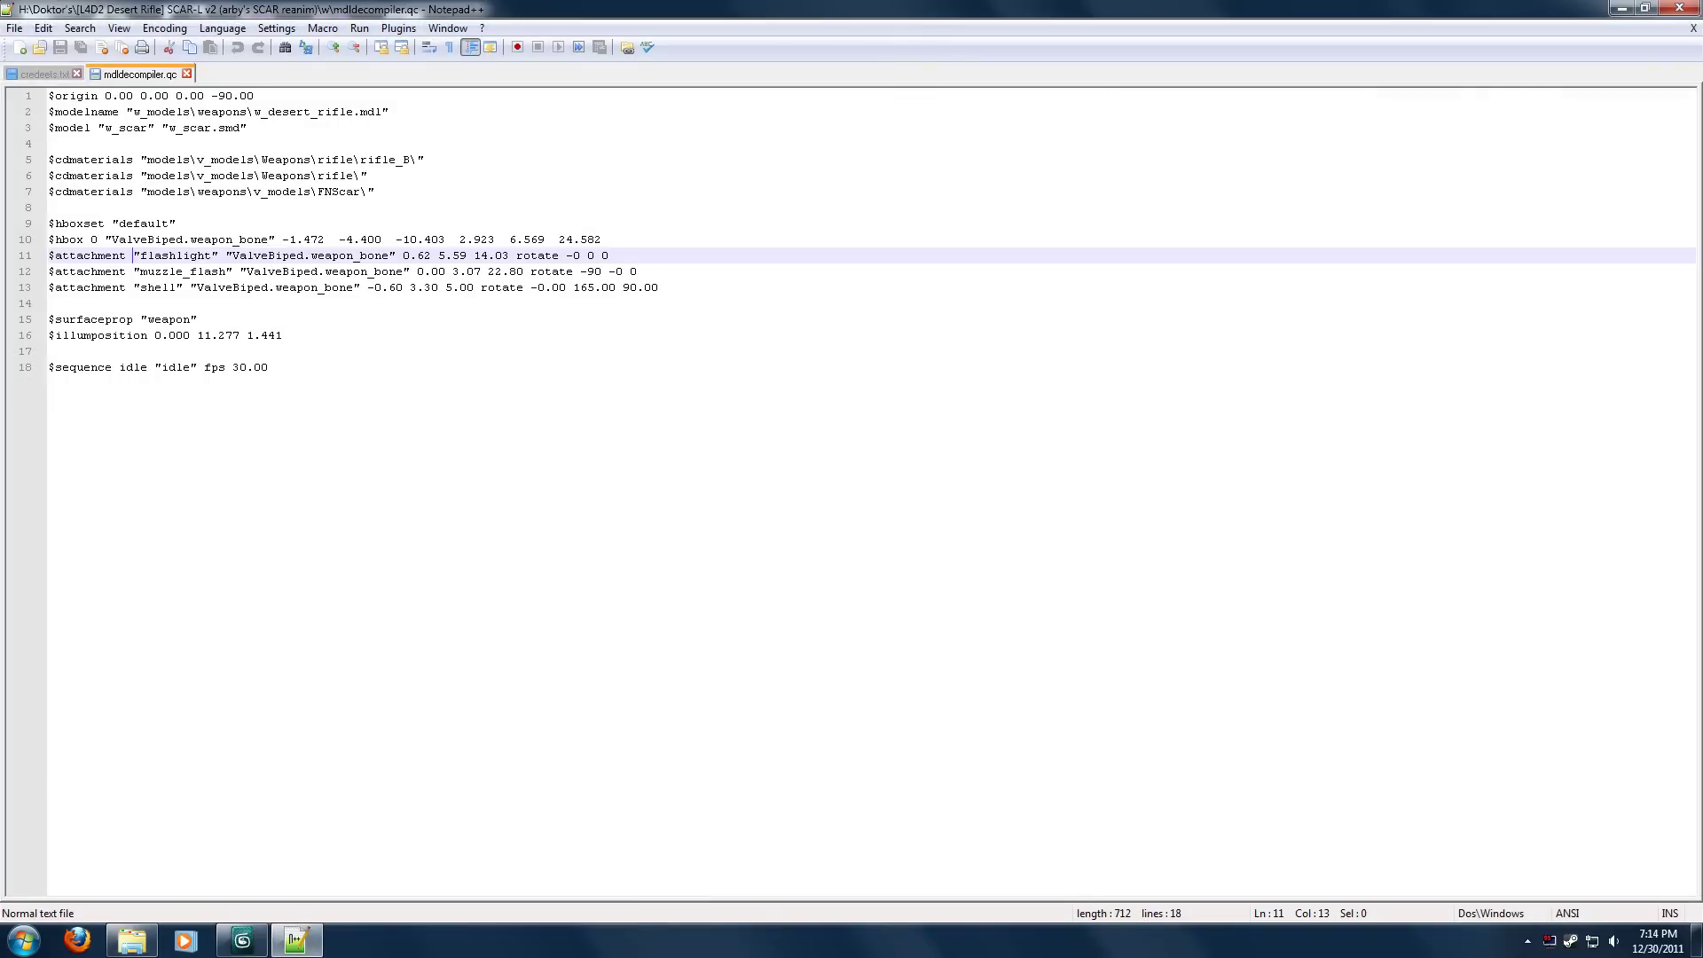
Examine the $origin line and the model name and material path lines of the QC file.
click(49, 207)
click(49, 143)
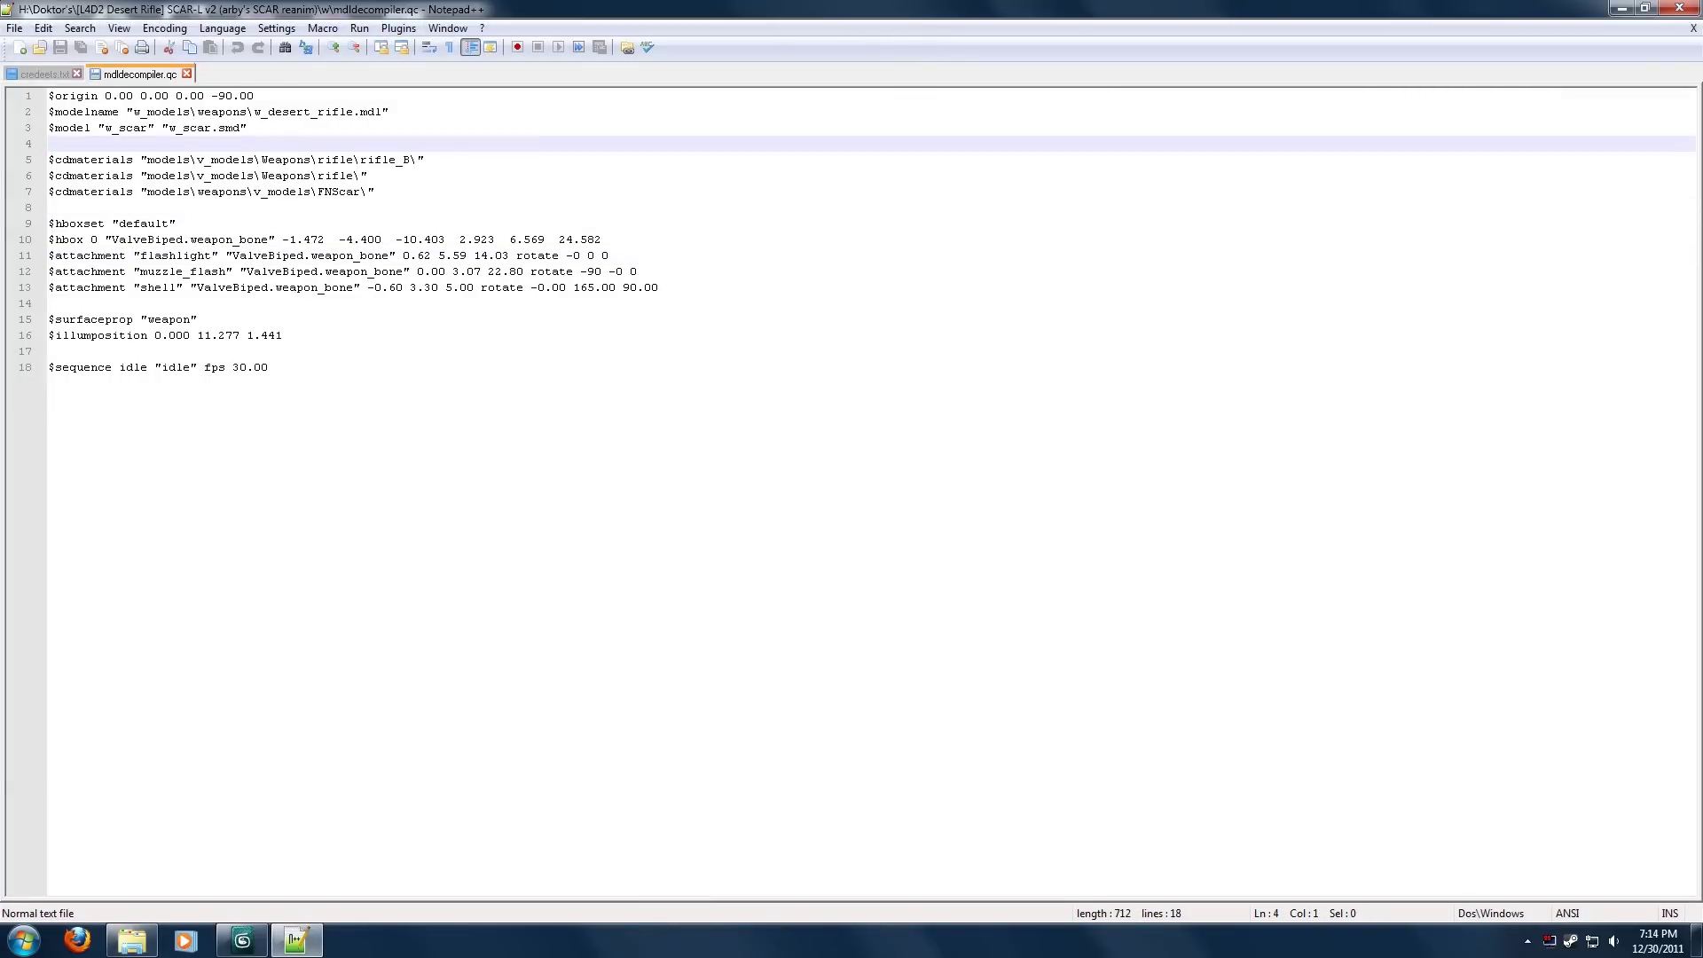
double_click(247, 96)
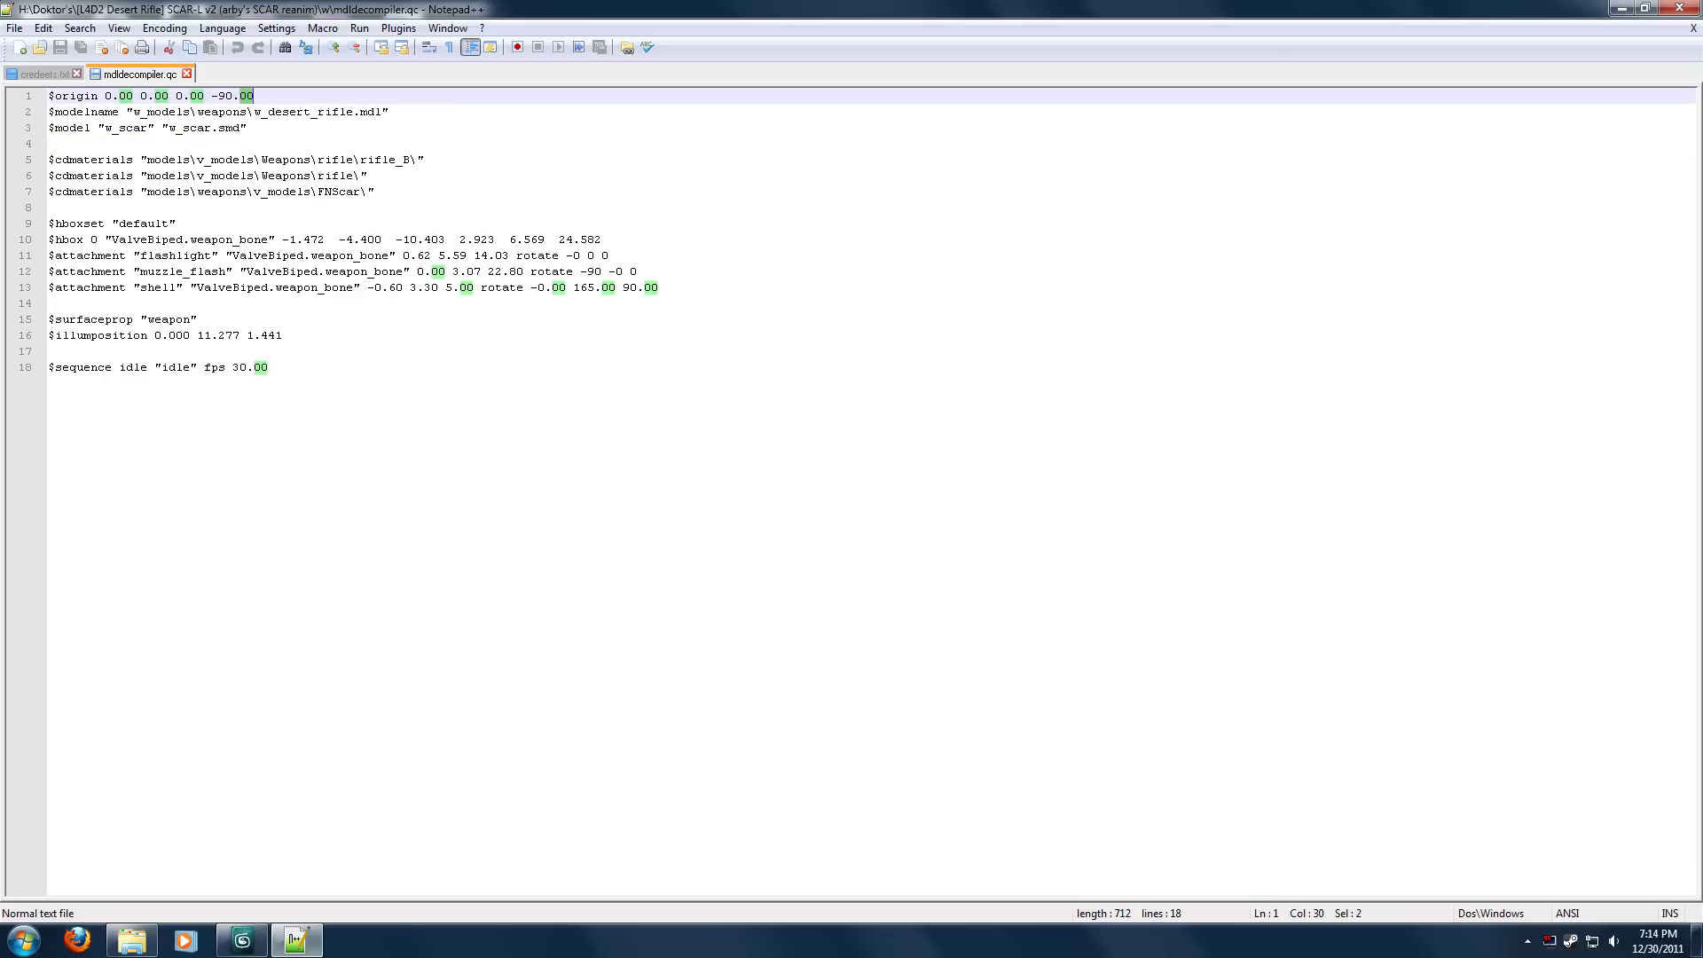
key(shift+Home)
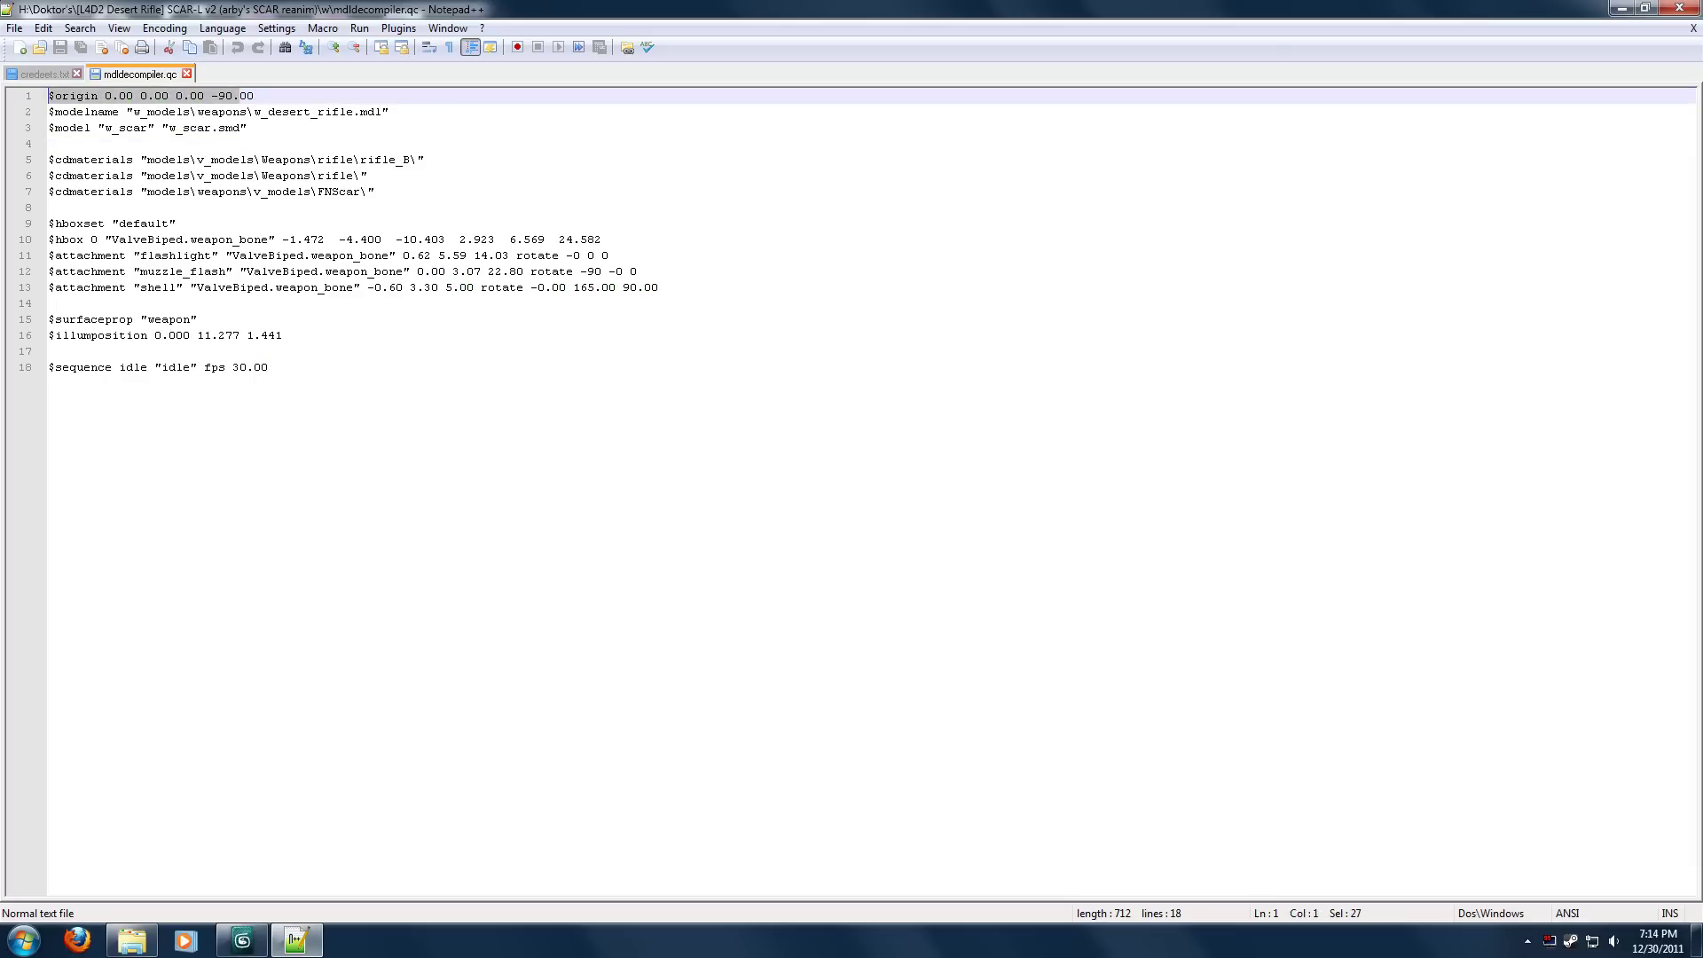
click(50, 143)
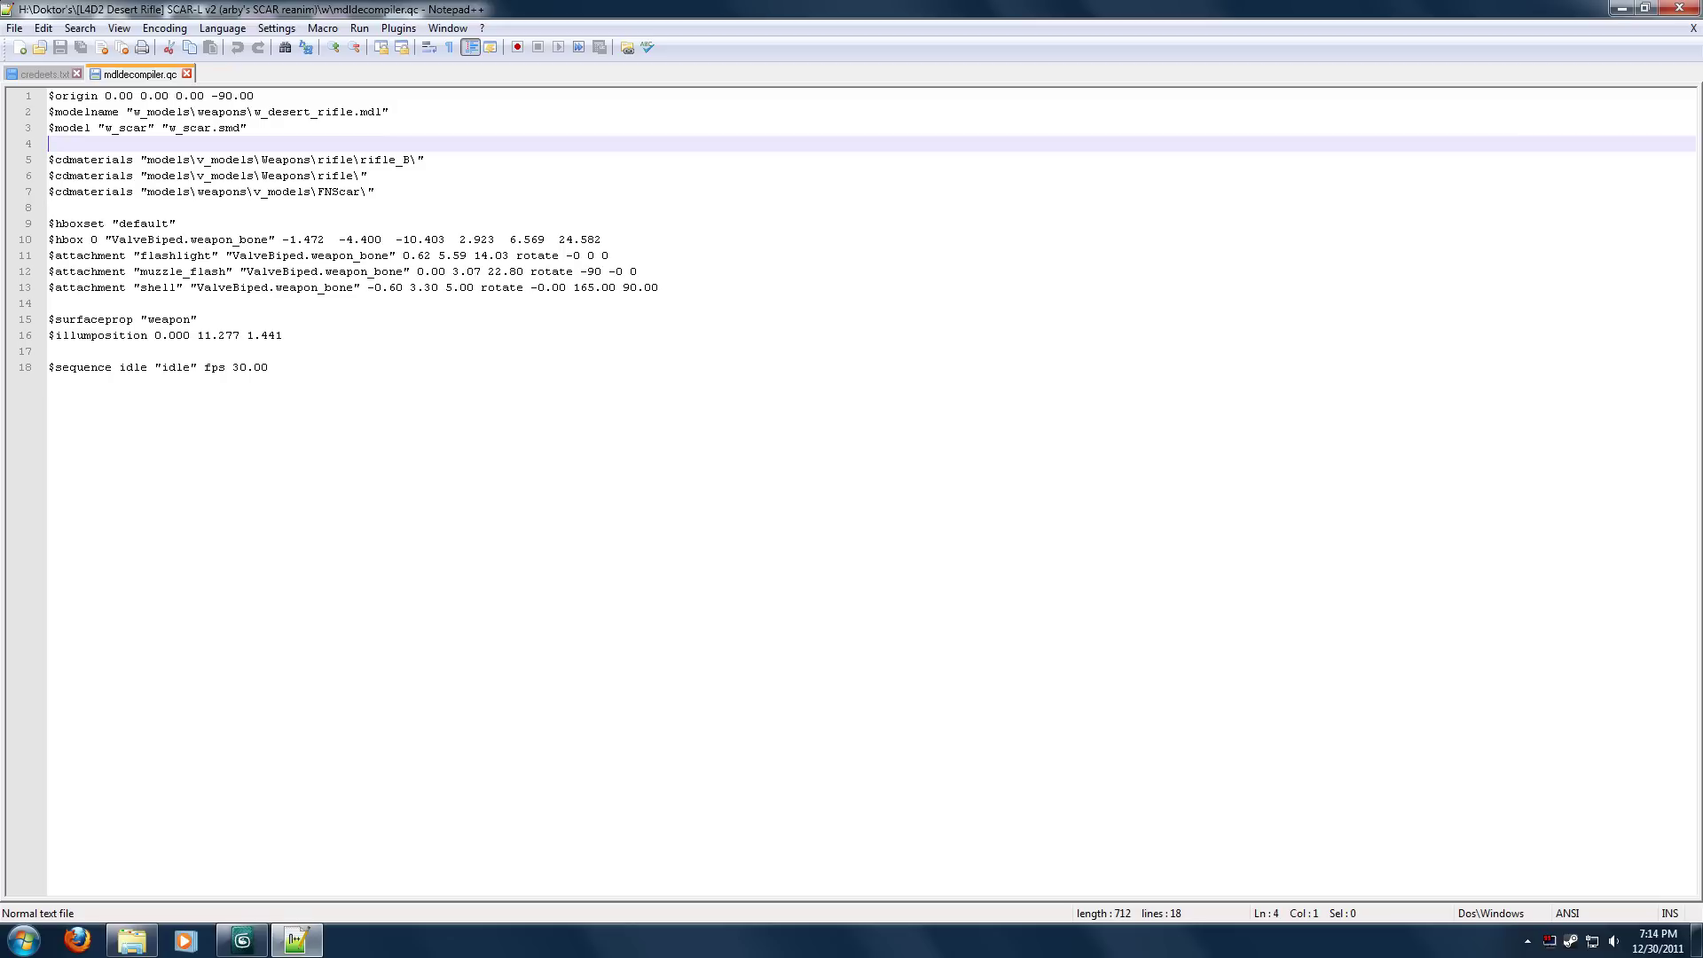
Examine the QC file's hitbox, attachment, surface property, illumination position and idle sequence lines.
click(268, 367)
click(50, 351)
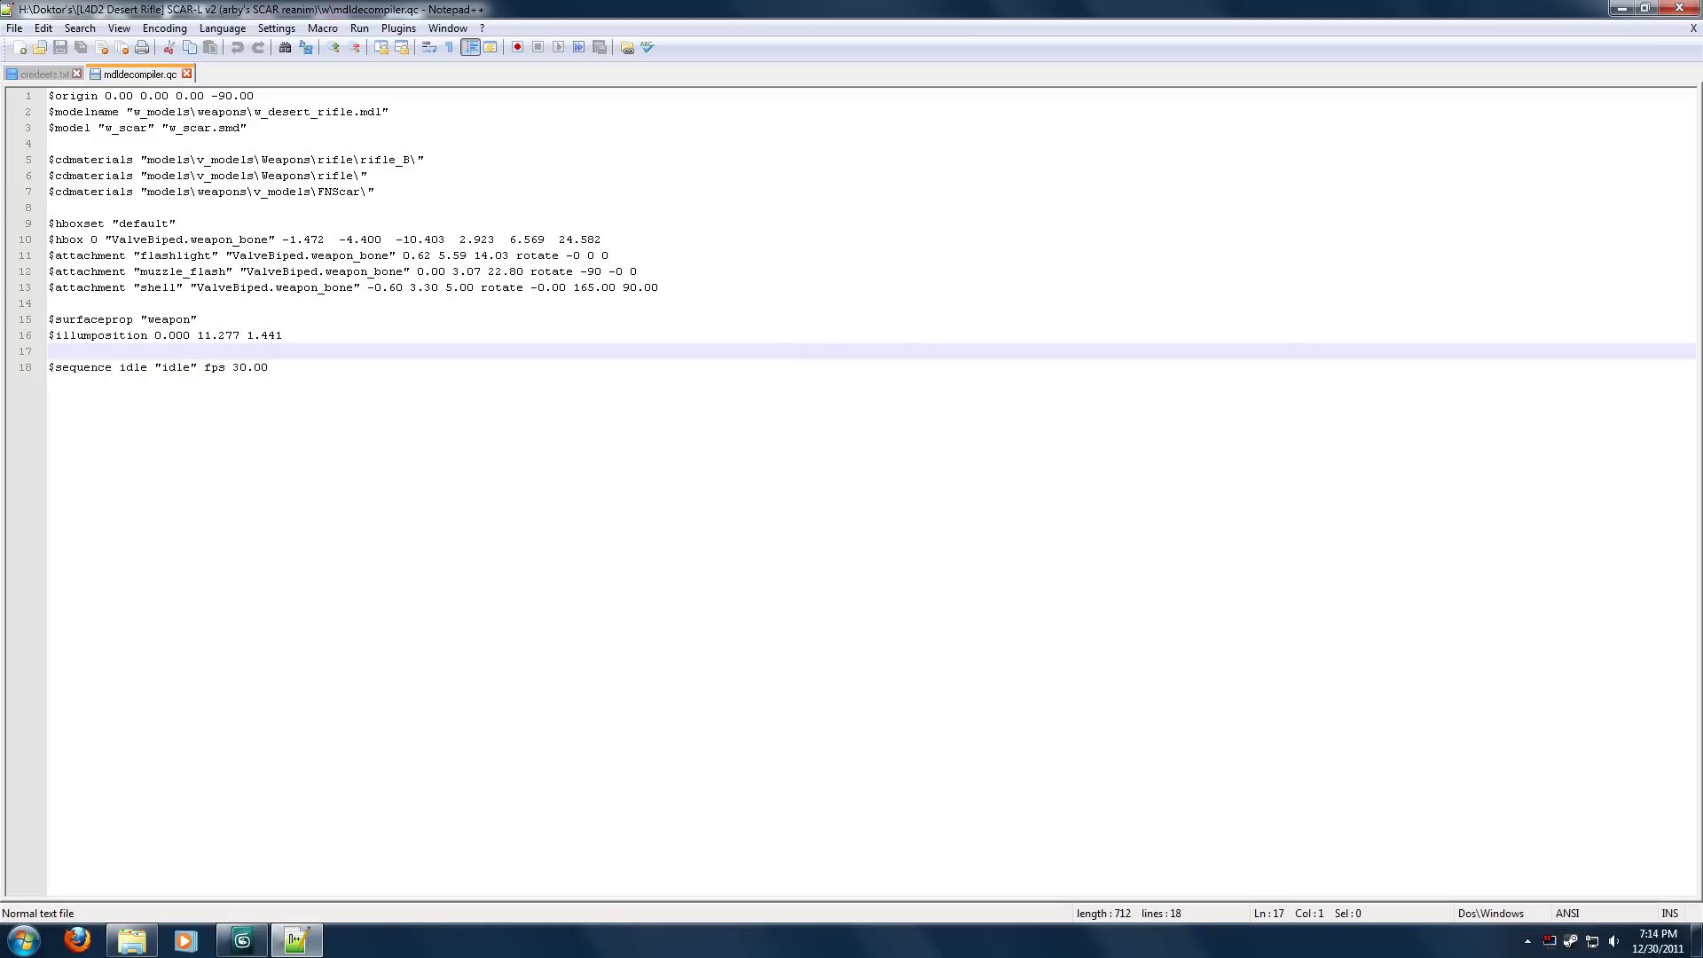
click(49, 143)
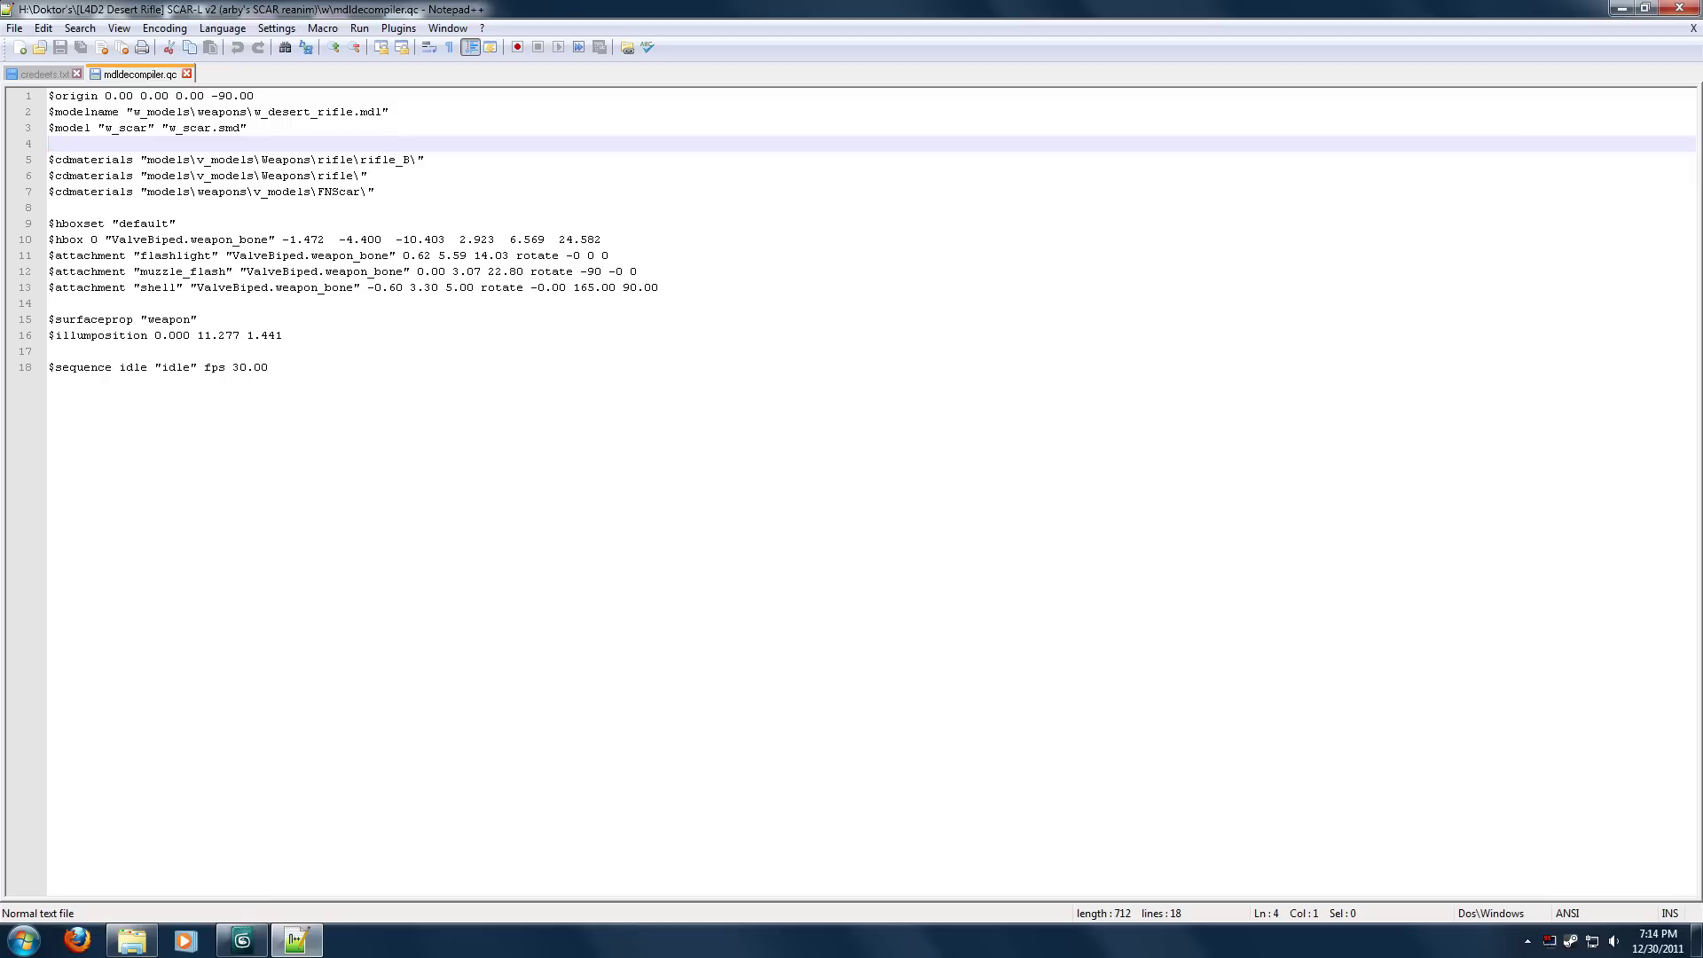
click(27, 207)
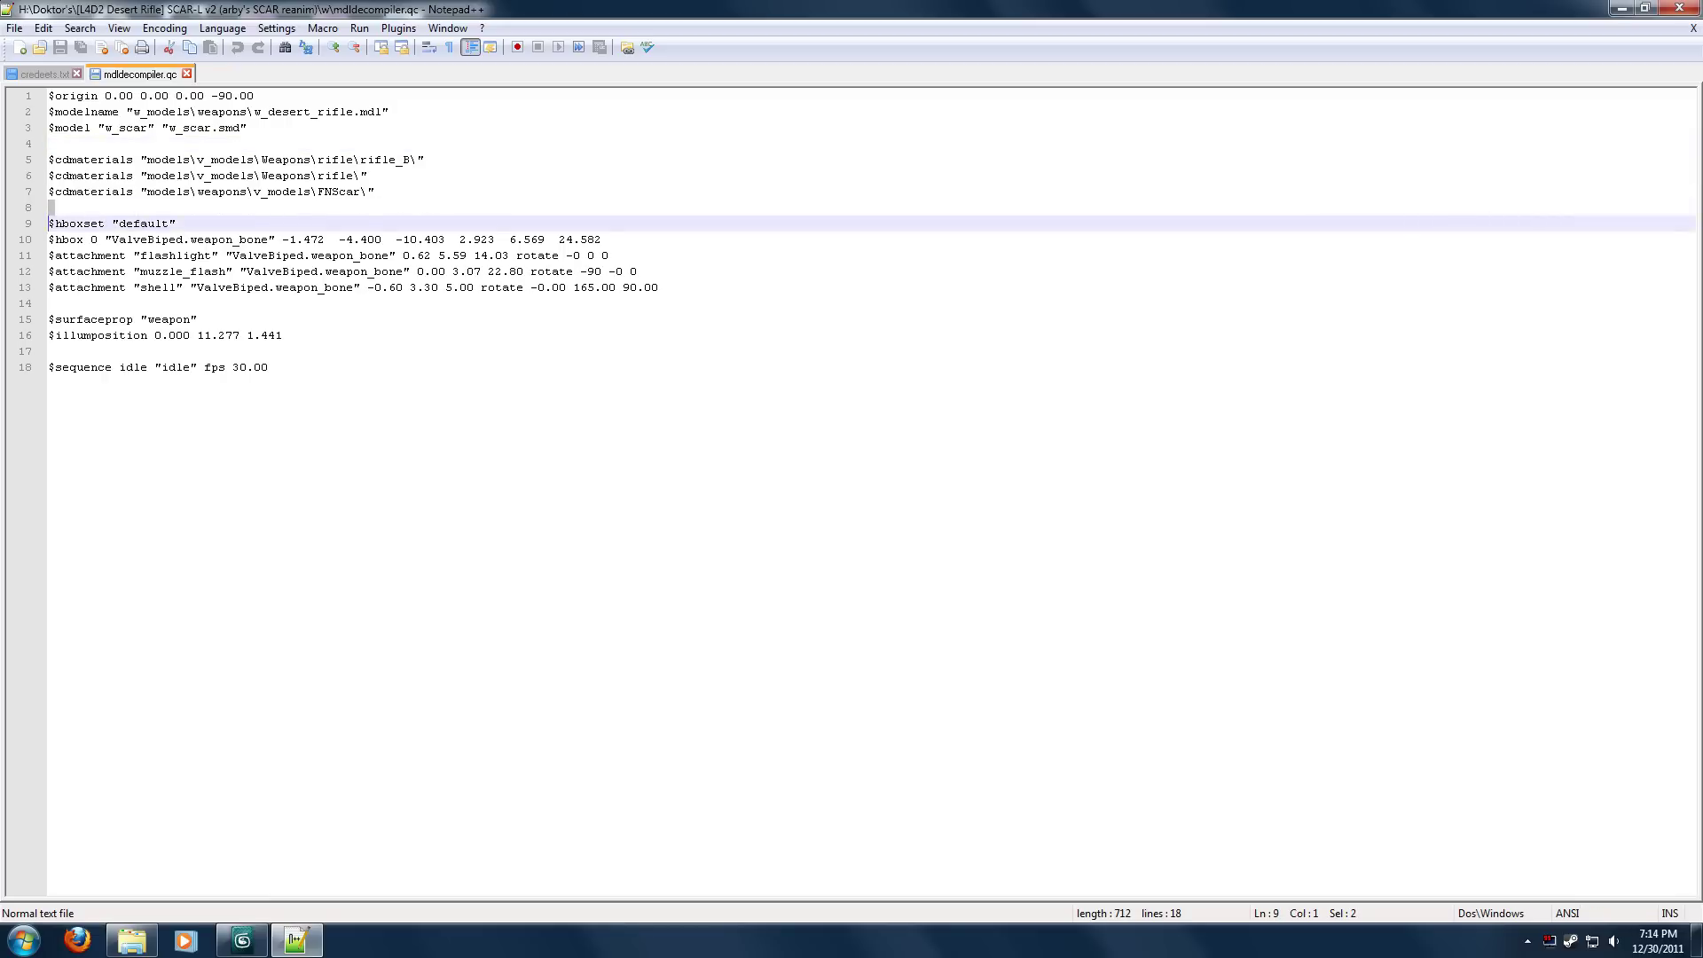
click(50, 303)
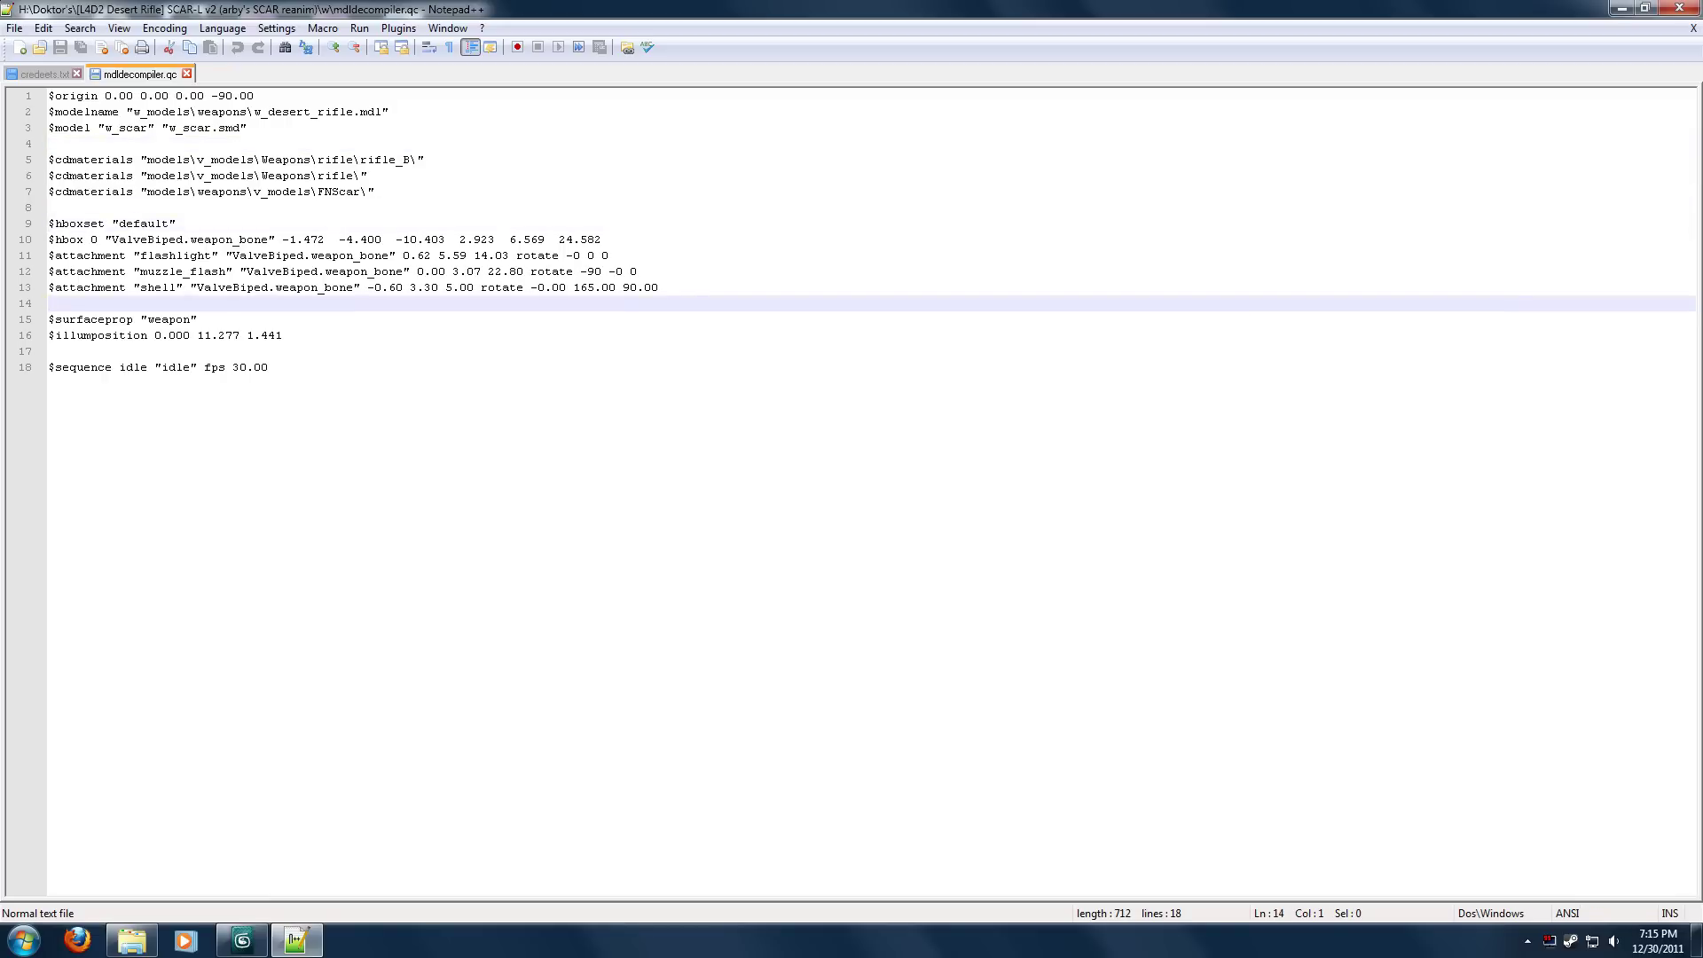
click(197, 319)
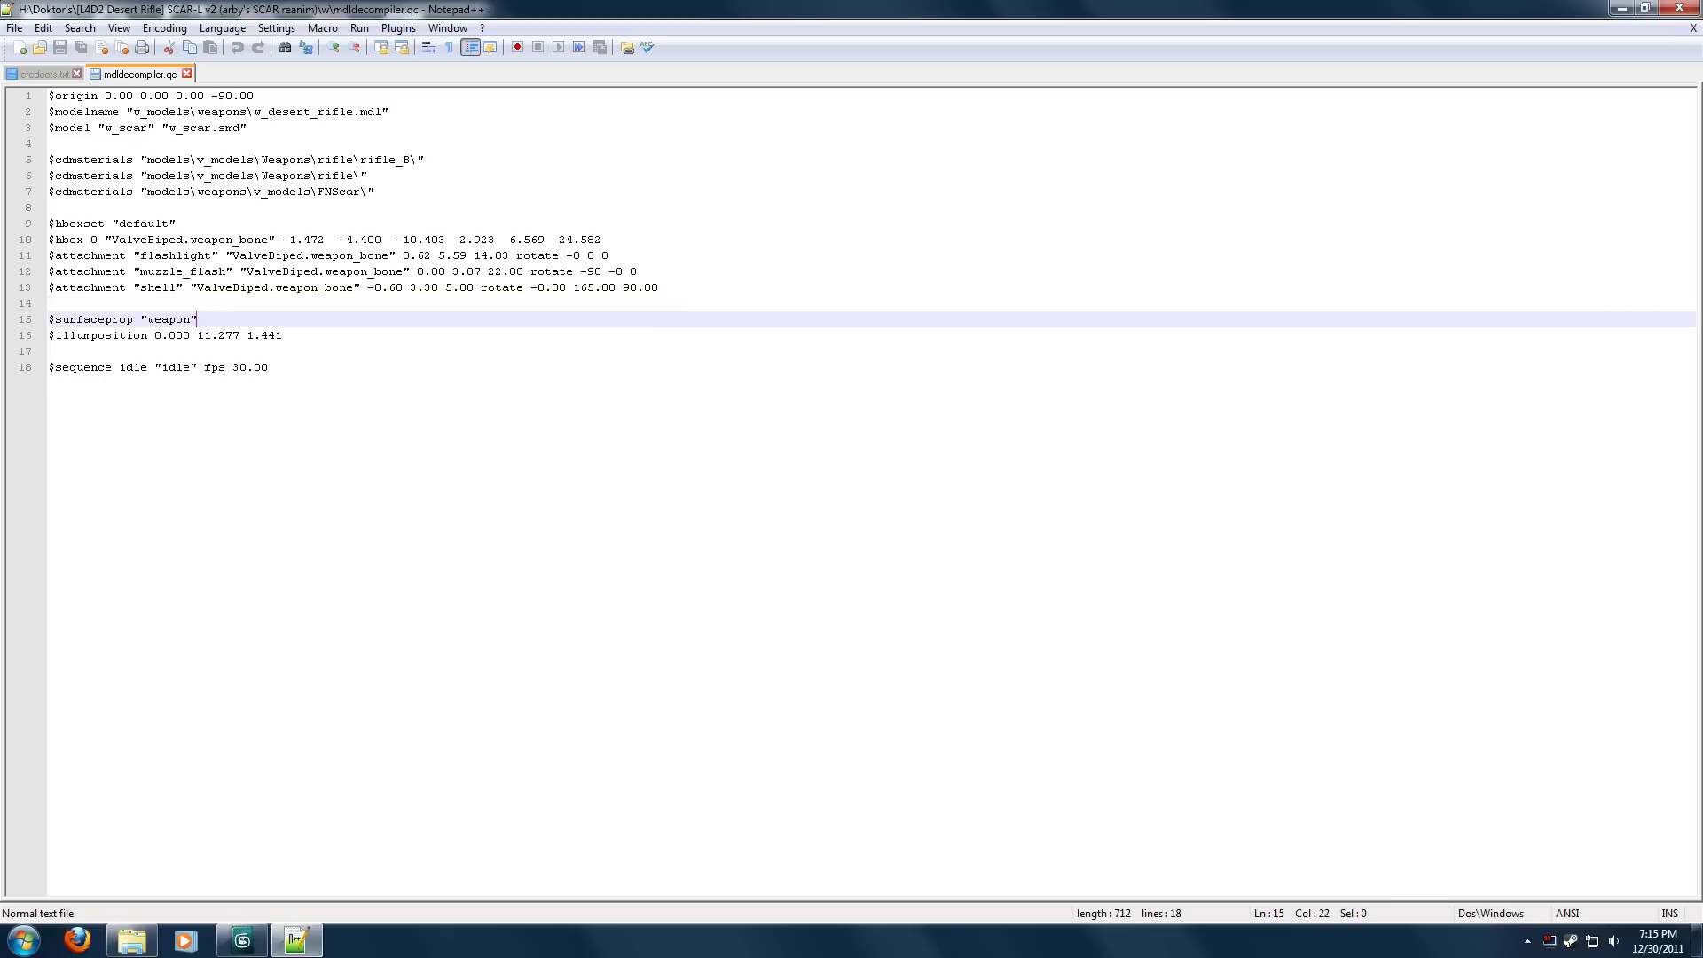
click(49, 304)
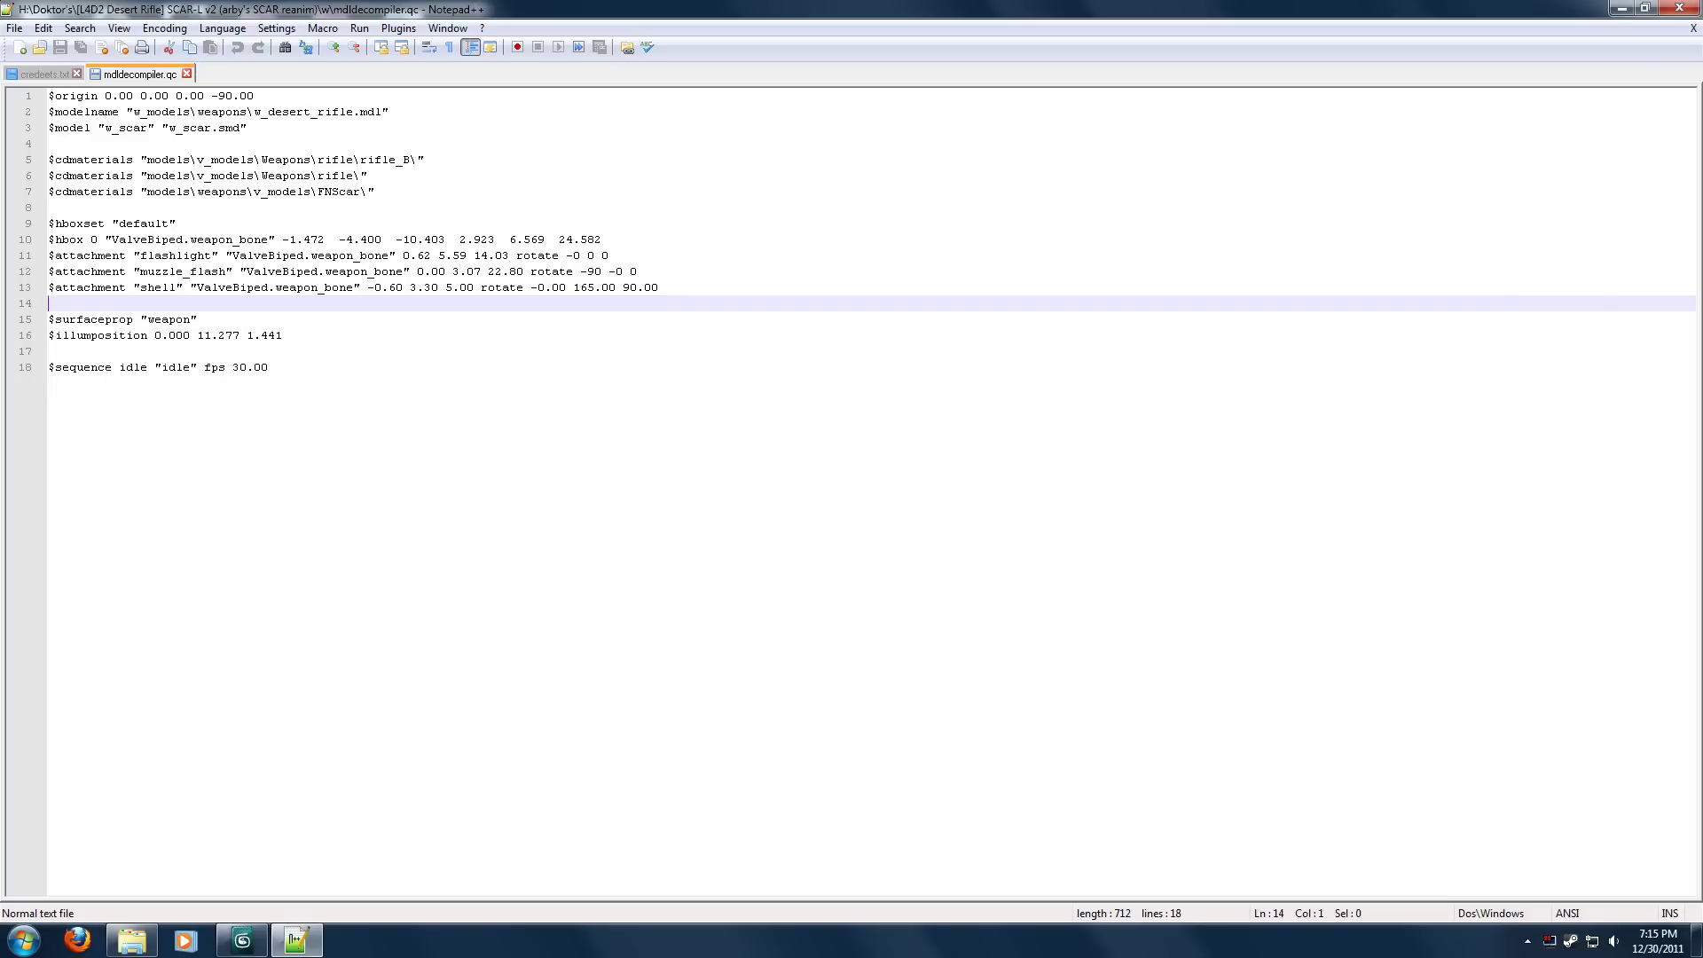
click(268, 367)
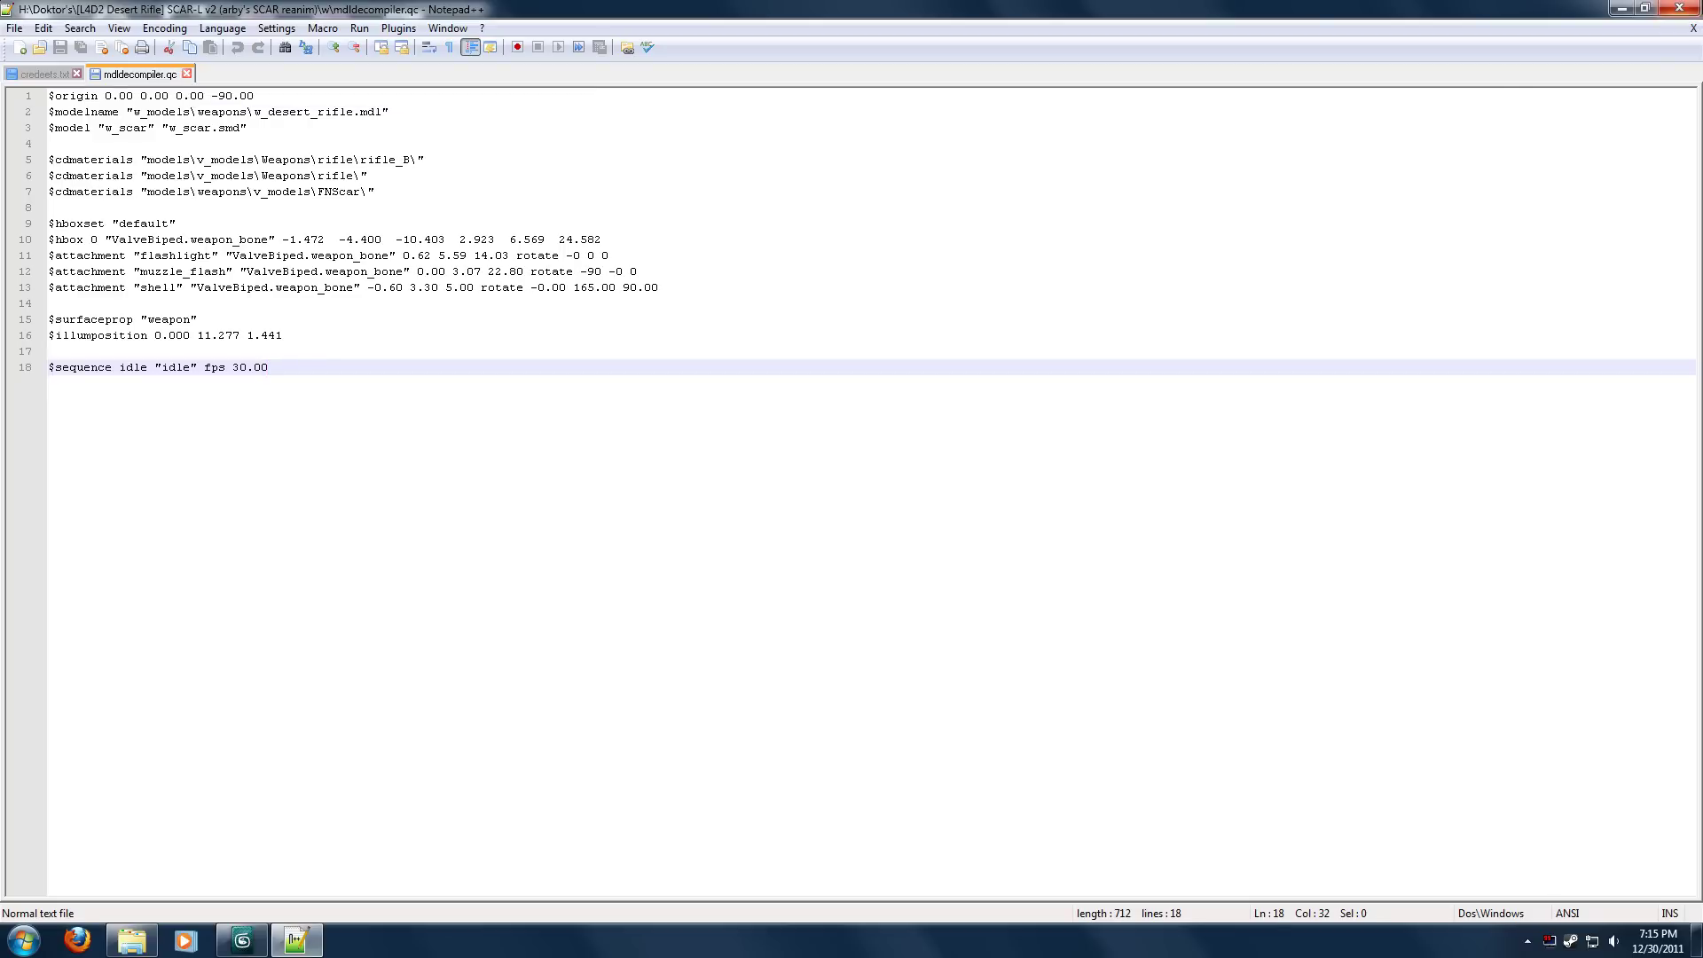
Close Notepad++ and select the L4D2 StudioMDL batch file in the w folder.
click(1680, 8)
click(1429, 257)
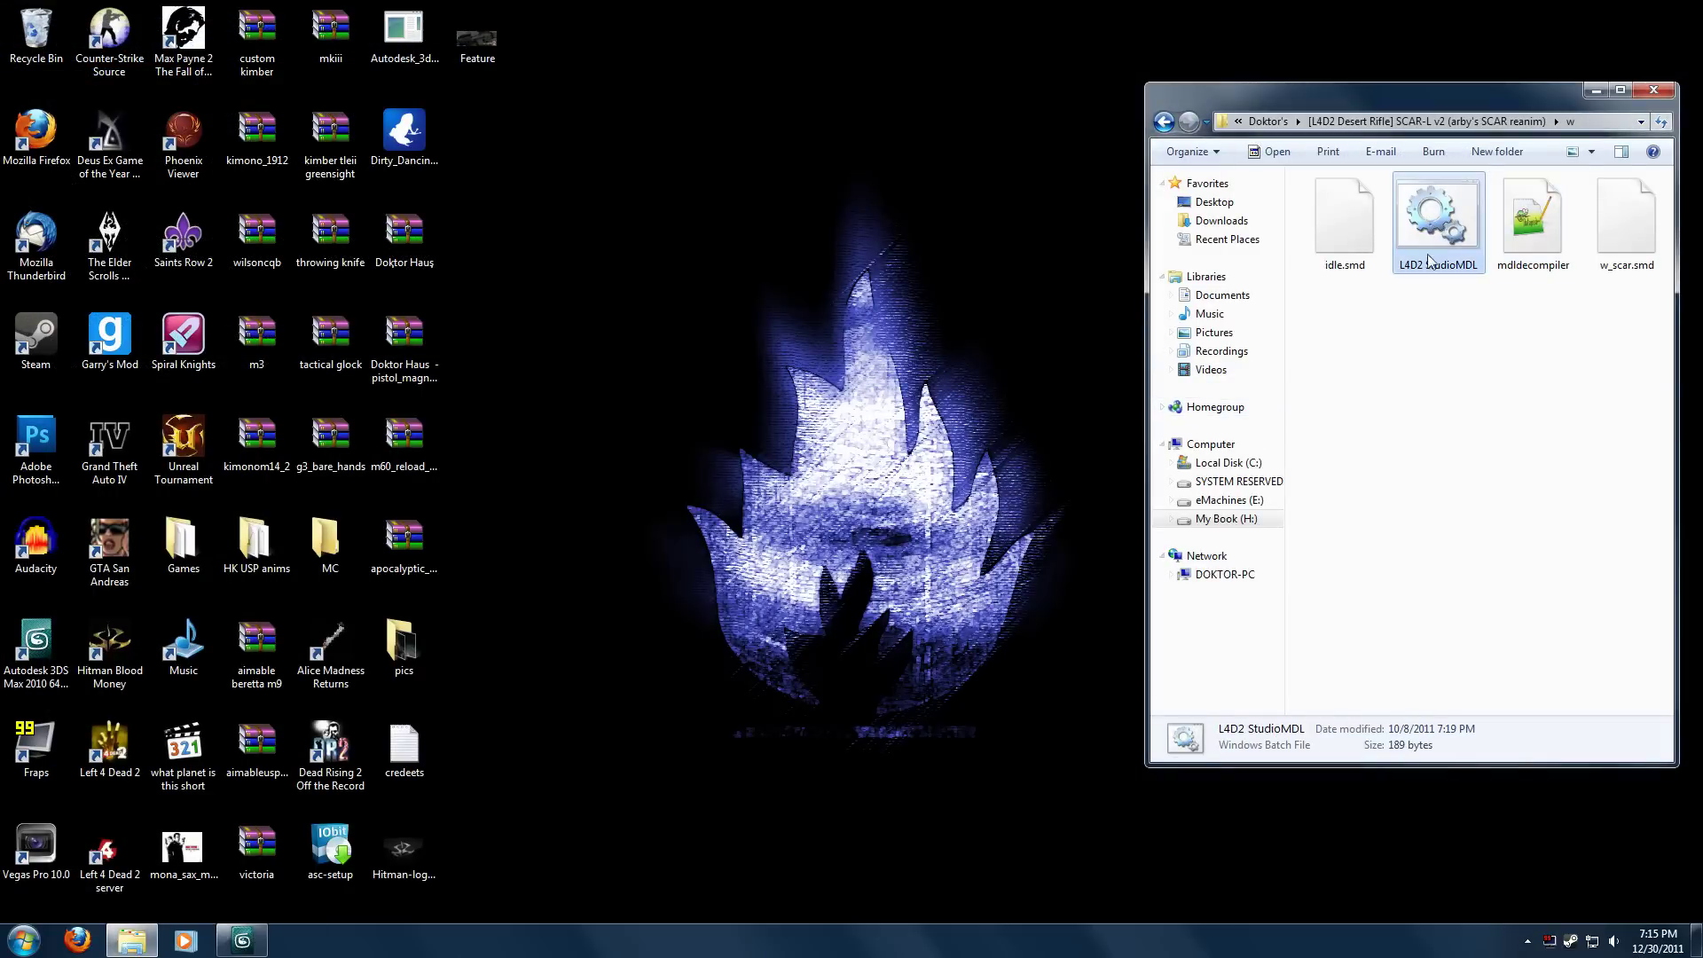